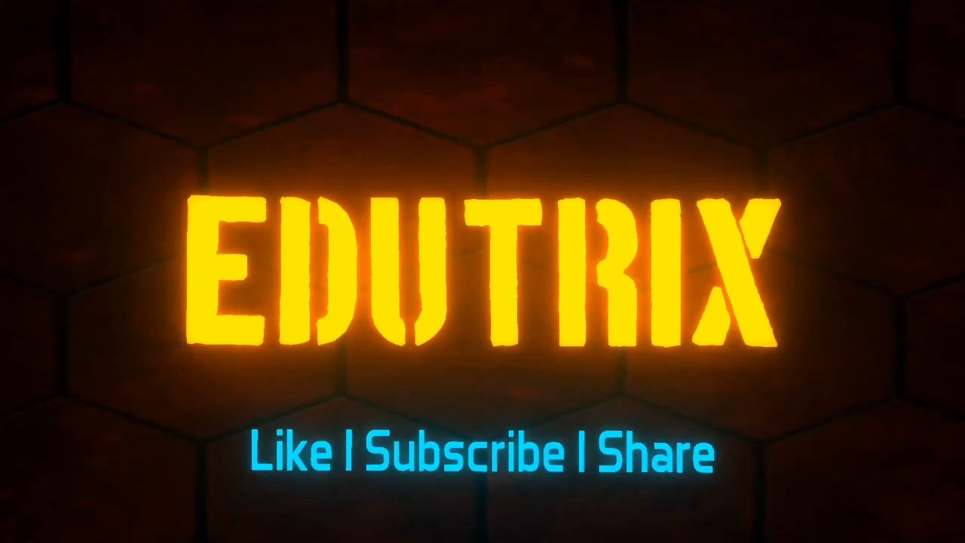
Review question Q.1 in rows 3–4 and match its figures to the present value and NPER entries in the answer.
left_click_drag(53, 193, 866, 213)
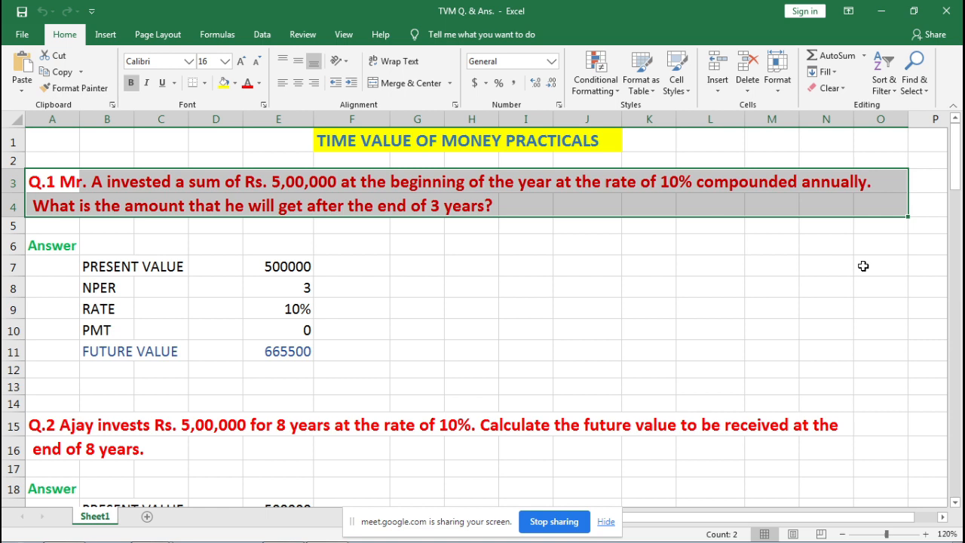
left_click(458, 280)
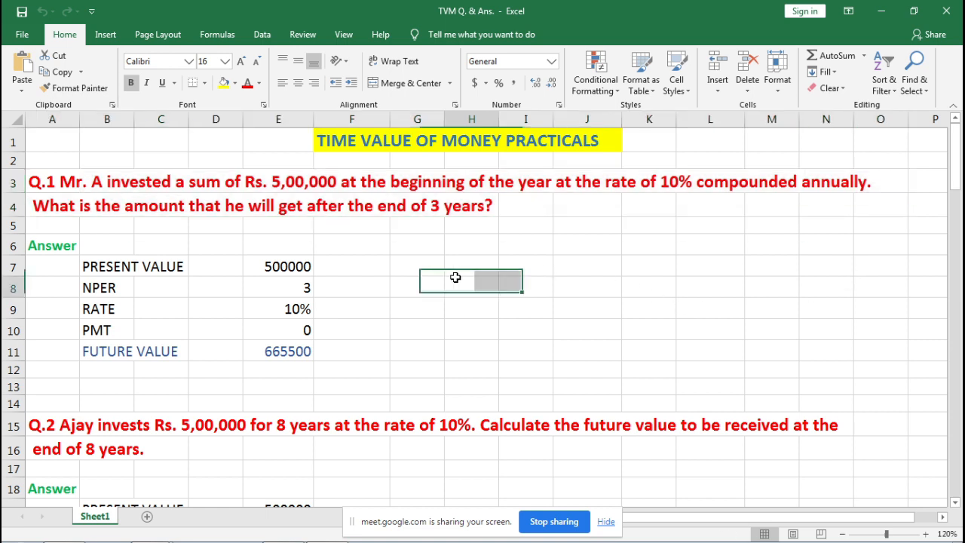
left_click(138, 269)
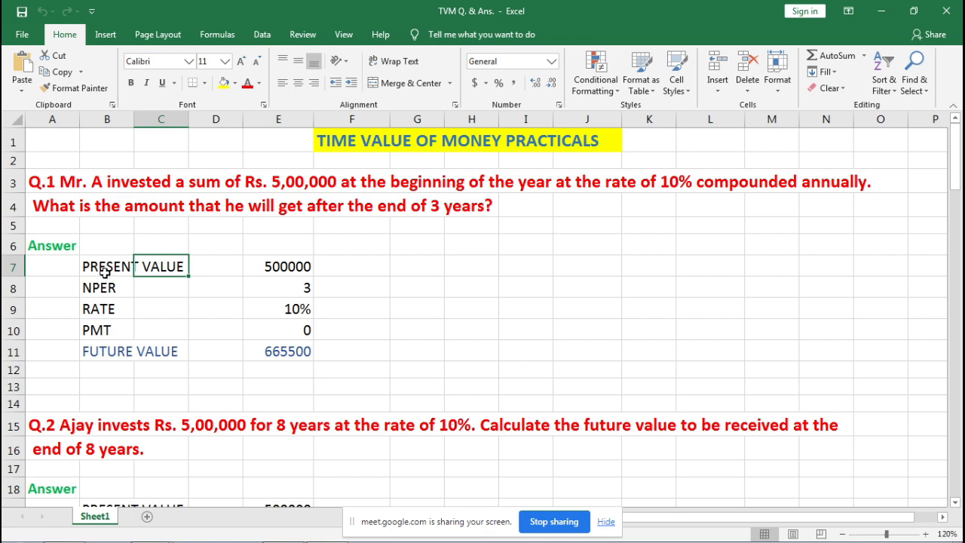
left_click_drag(104, 273, 277, 267)
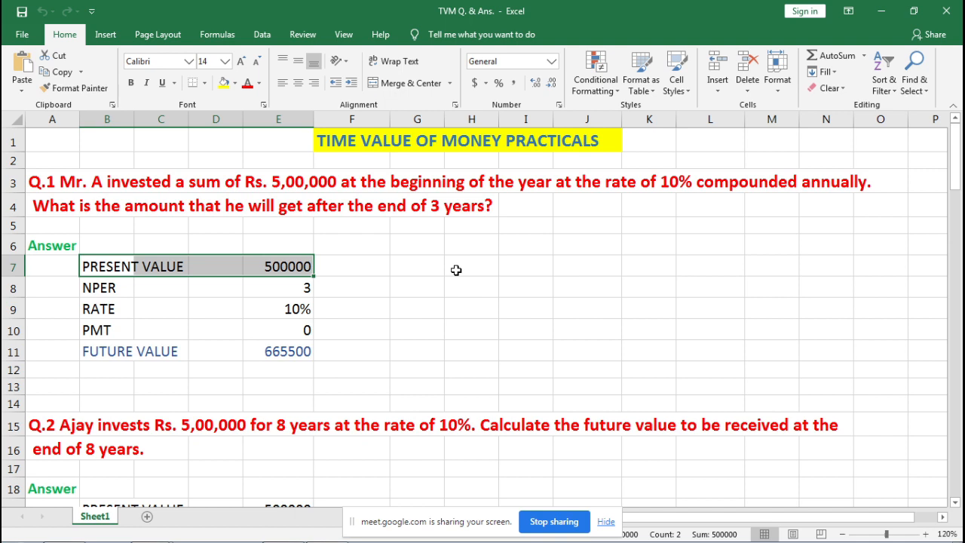
left_click(91, 289)
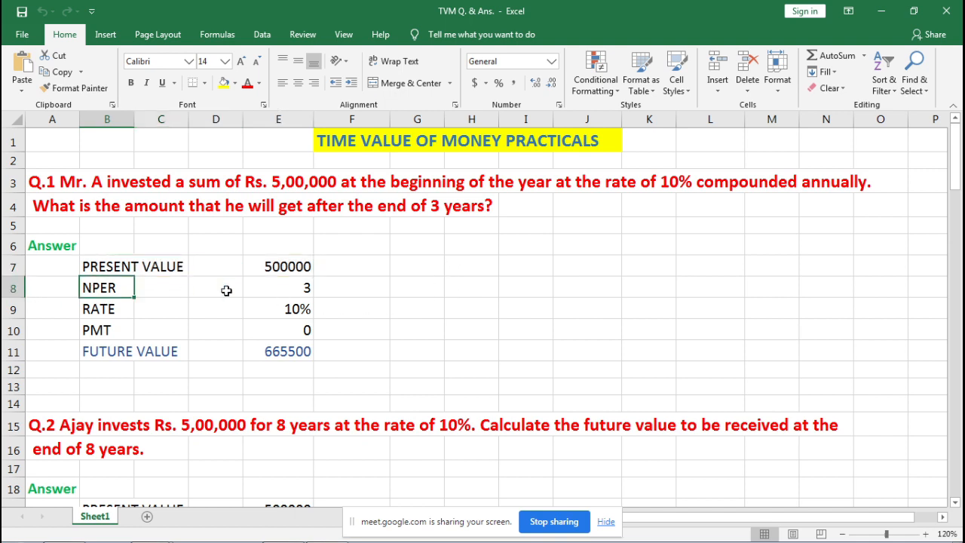
left_click(296, 293)
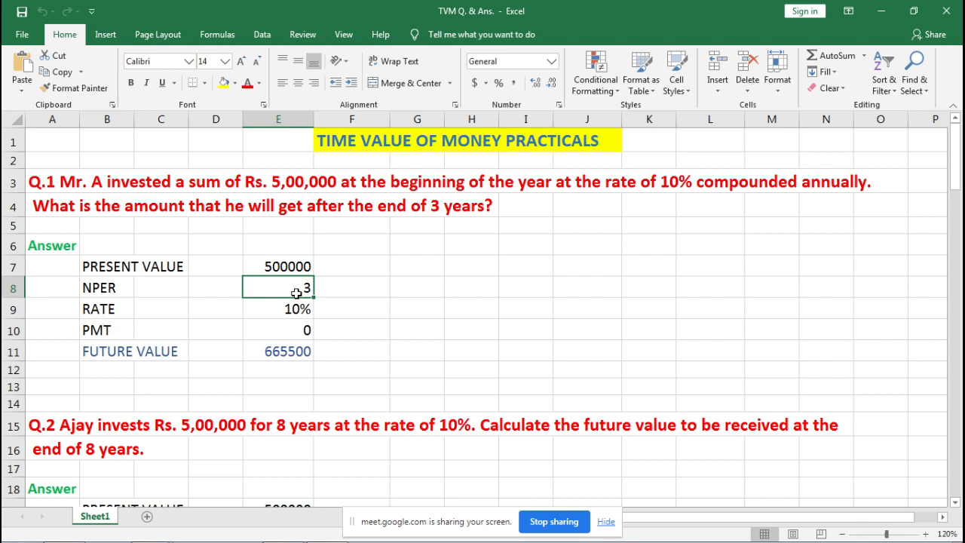
left_click(452, 210)
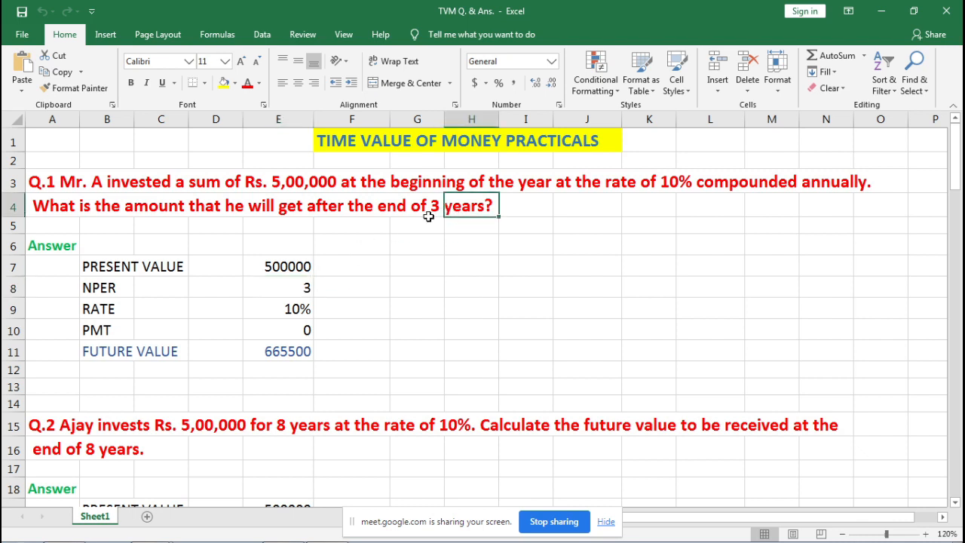
left_click(428, 217)
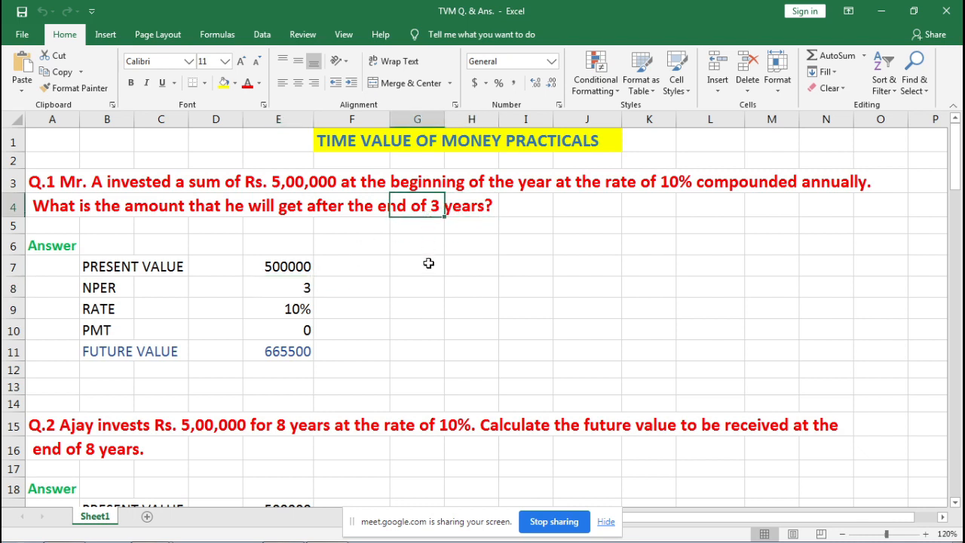
Check the RATE and PMT entries against question Q.1, and review the full set of inputs in B7:E10.
left_click(109, 309)
left_click(225, 306)
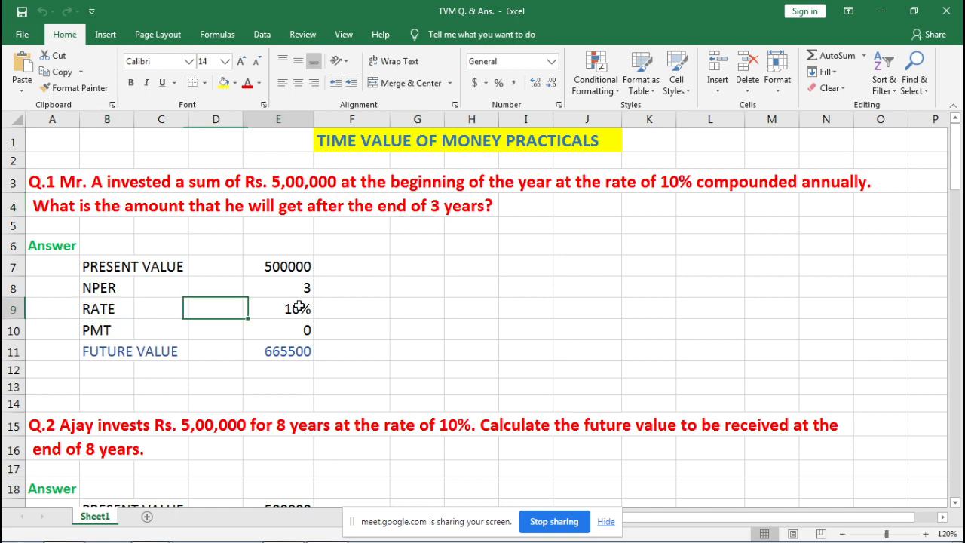
left_click(300, 306)
left_click(668, 185)
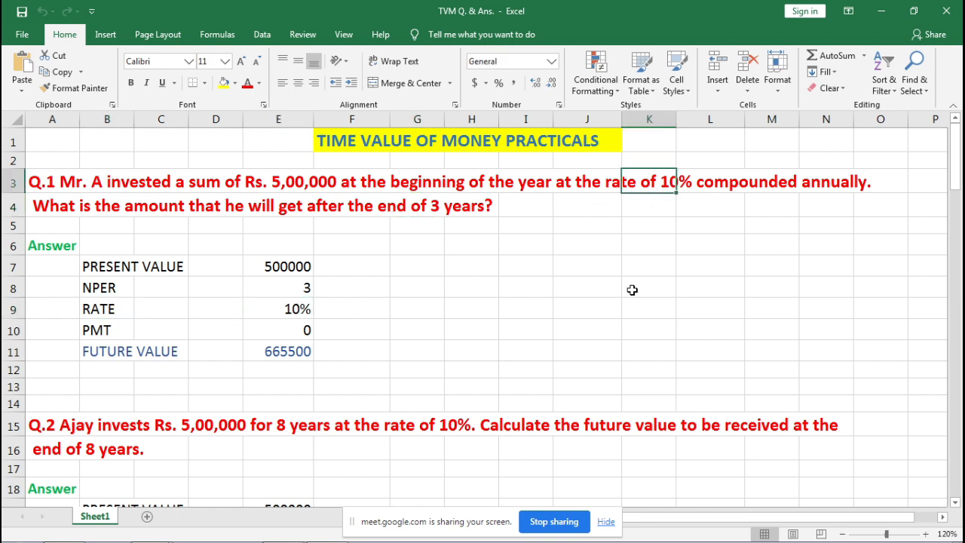
left_click(112, 330)
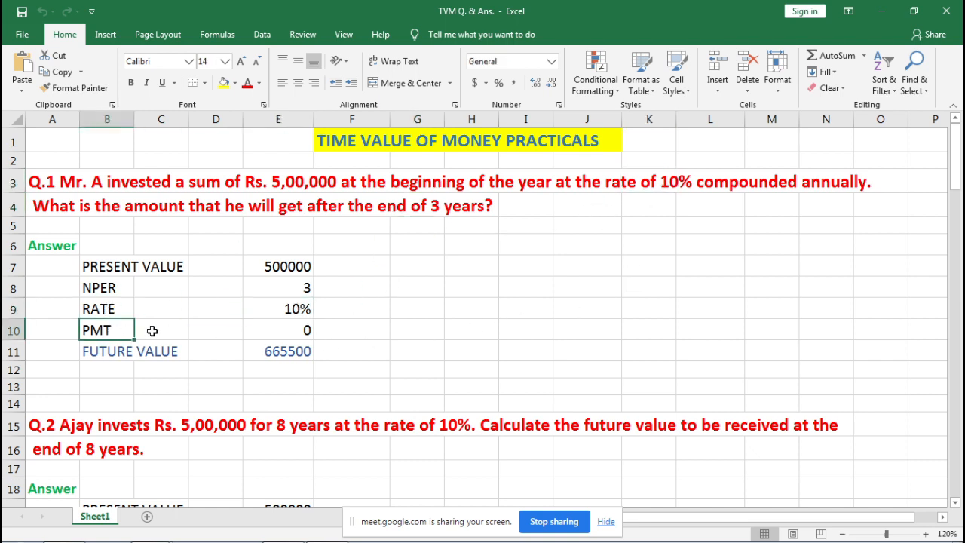
left_click(274, 330)
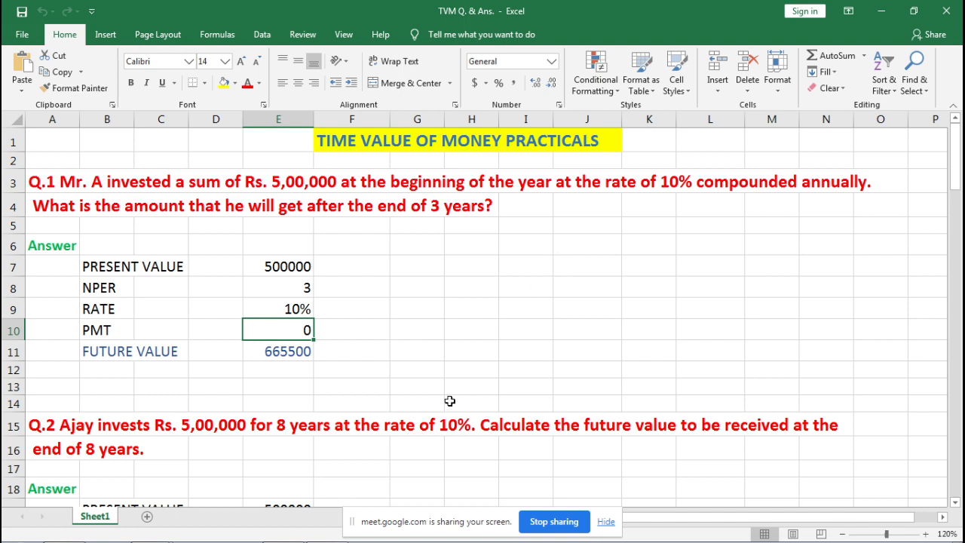
left_click(202, 332)
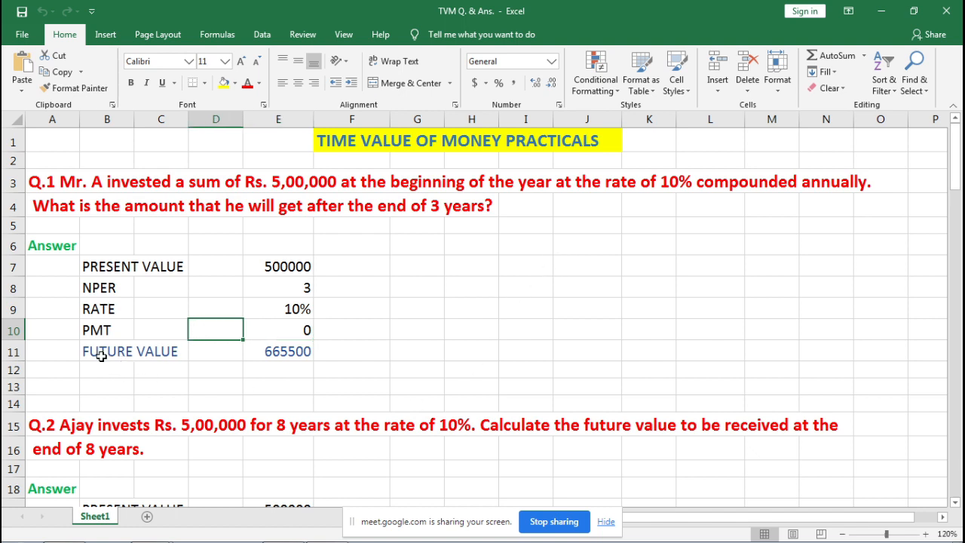
left_click(110, 272)
left_click_drag(110, 273, 295, 326)
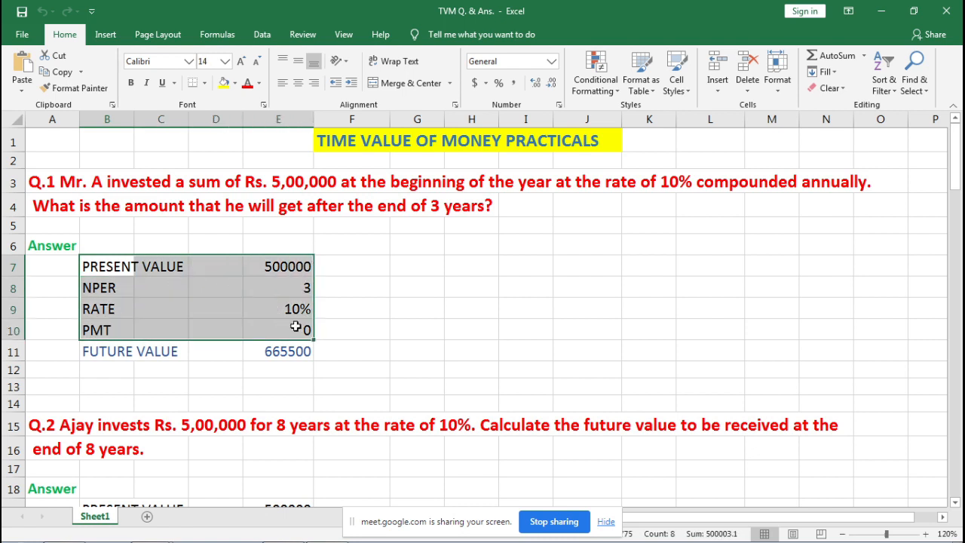
left_click(423, 294)
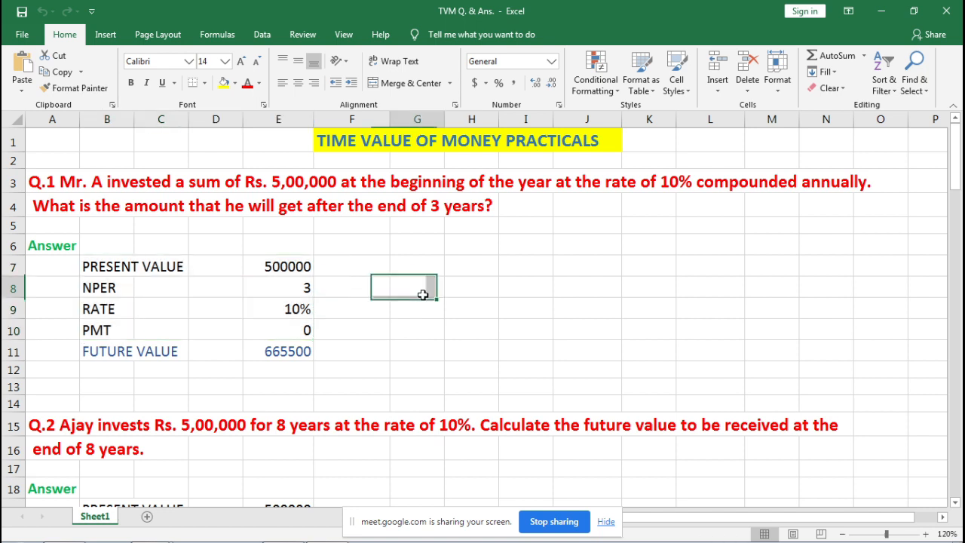
Inspect the formula behind the future value result in cell E11 of the Q.1 answer.
left_click(112, 350)
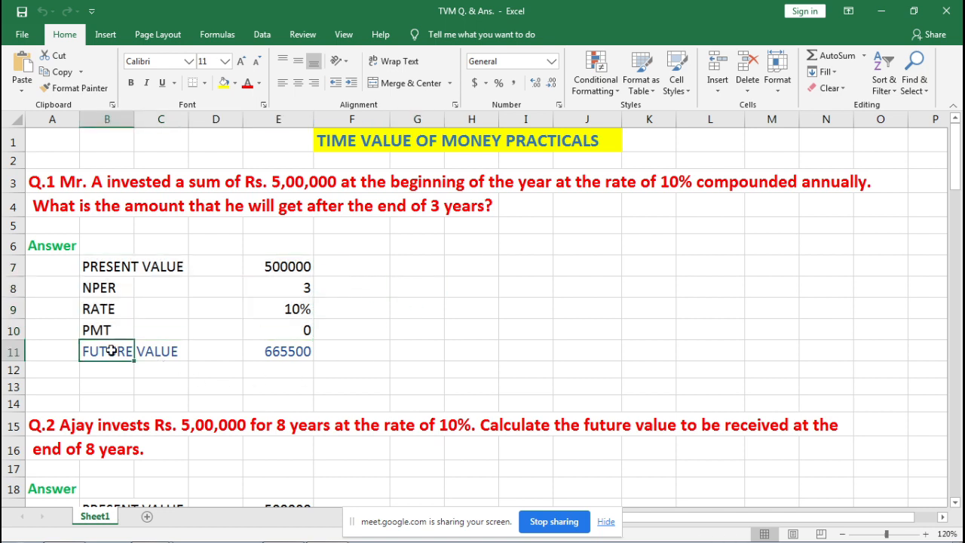
left_click(148, 351)
left_click(280, 350)
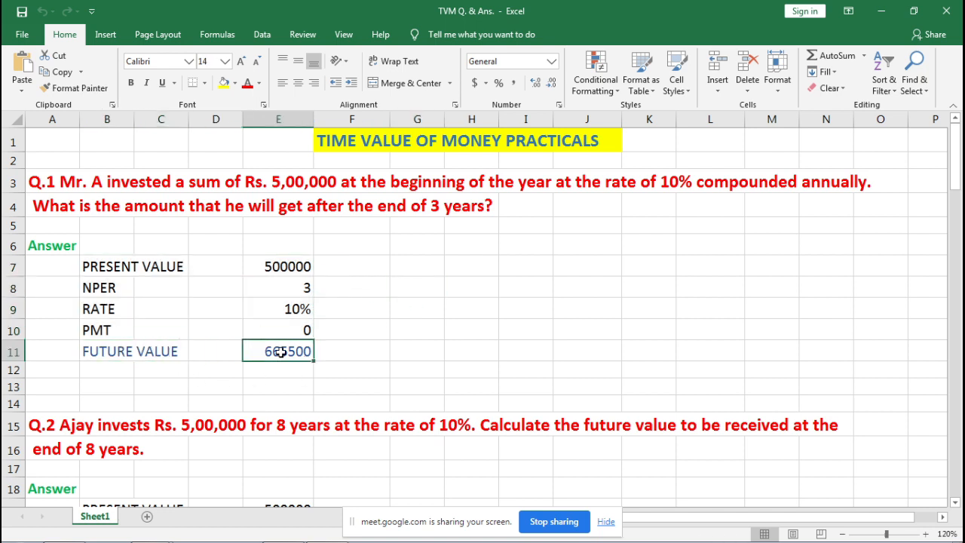
double_click(282, 351)
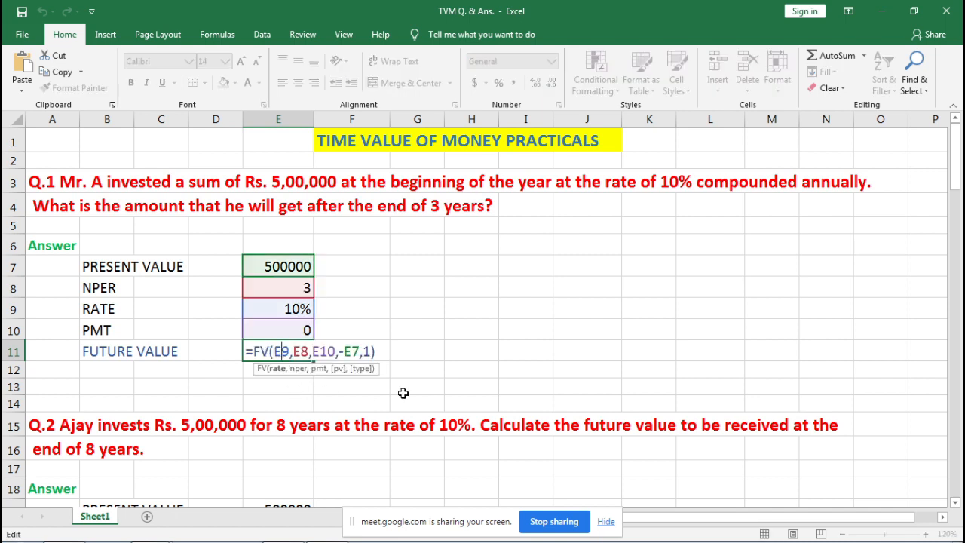
left_click(459, 356)
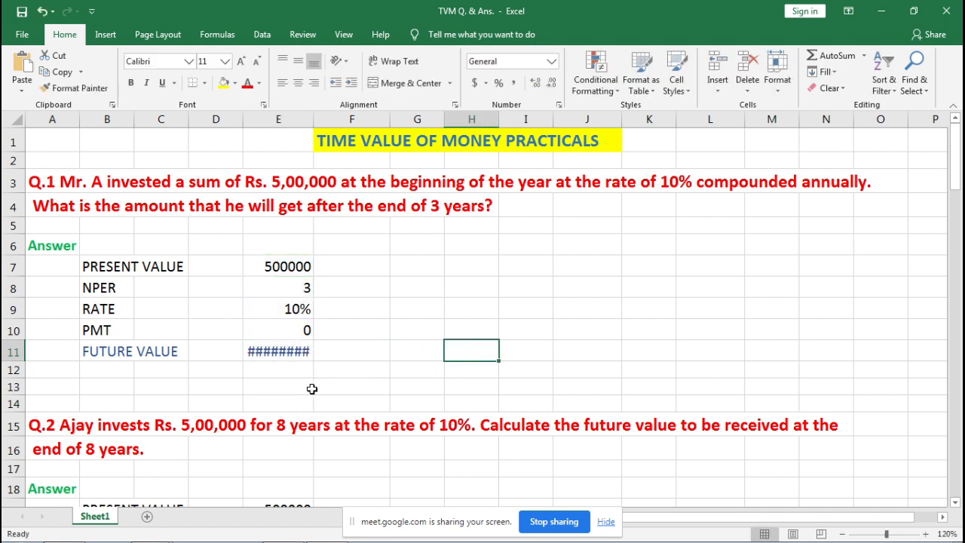
Set the number format of future value cell E11 to General and select empty cell G11.
left_click(285, 351)
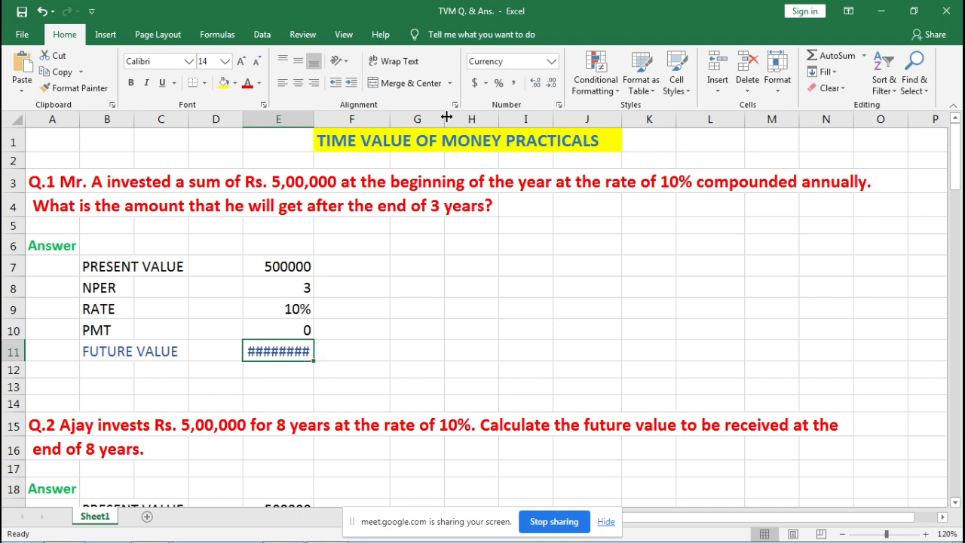
left_click(552, 67)
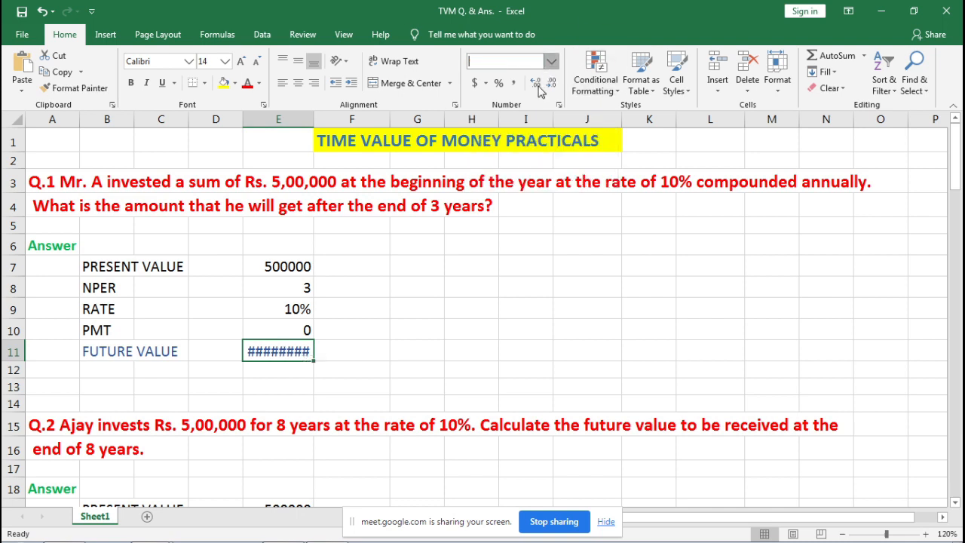
left_click(526, 85)
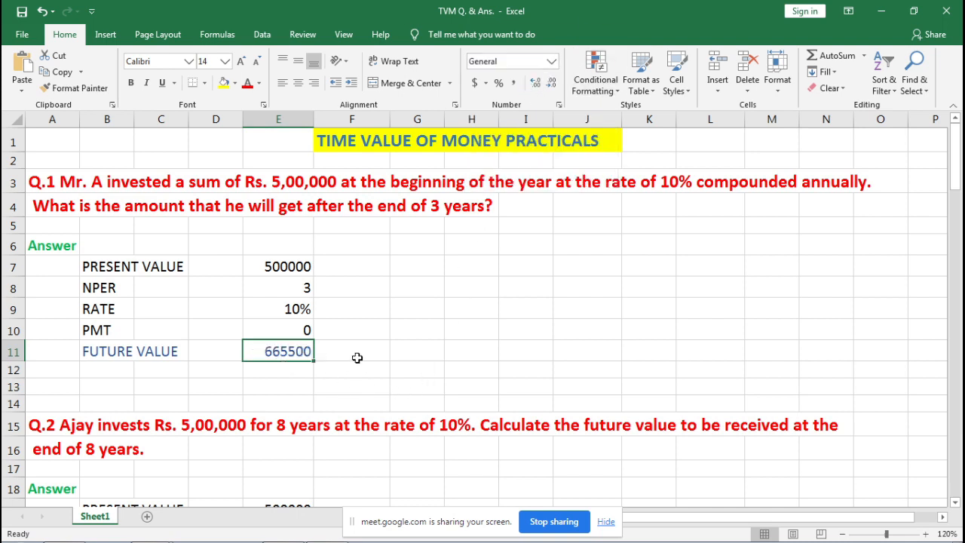
left_click(402, 351)
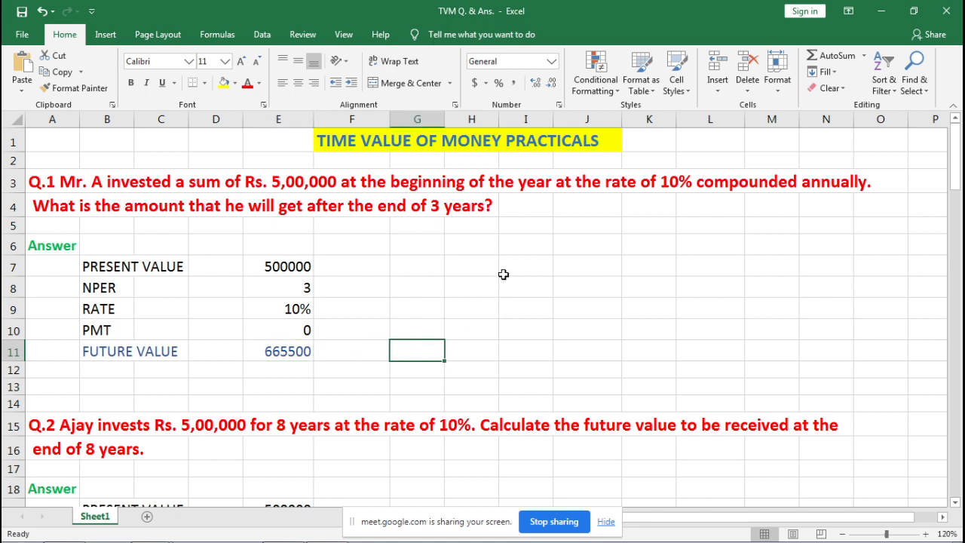
type("=")
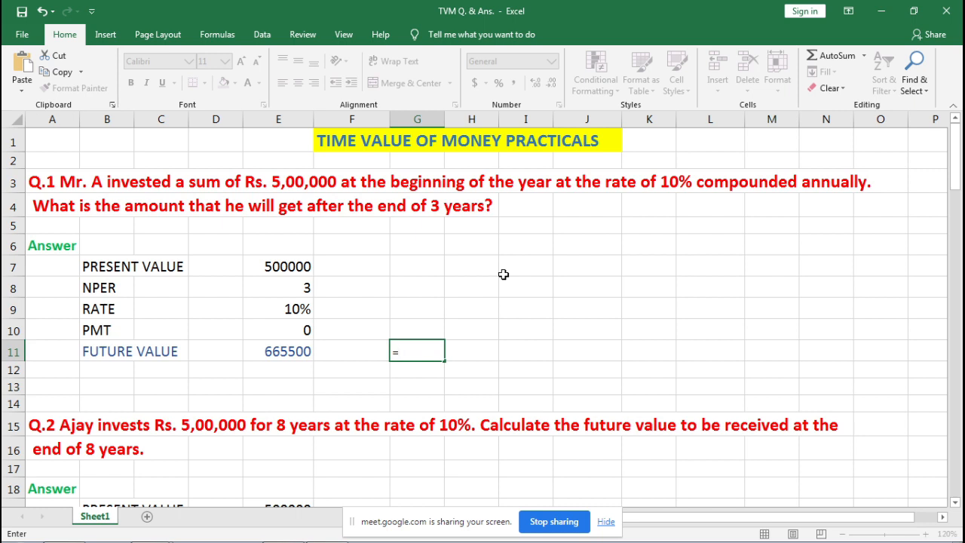
type("FV")
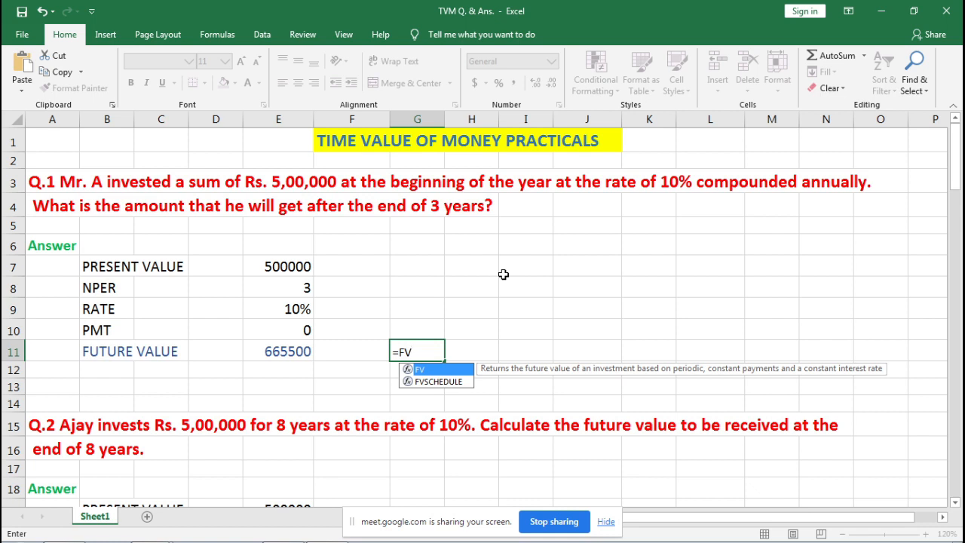
type("(")
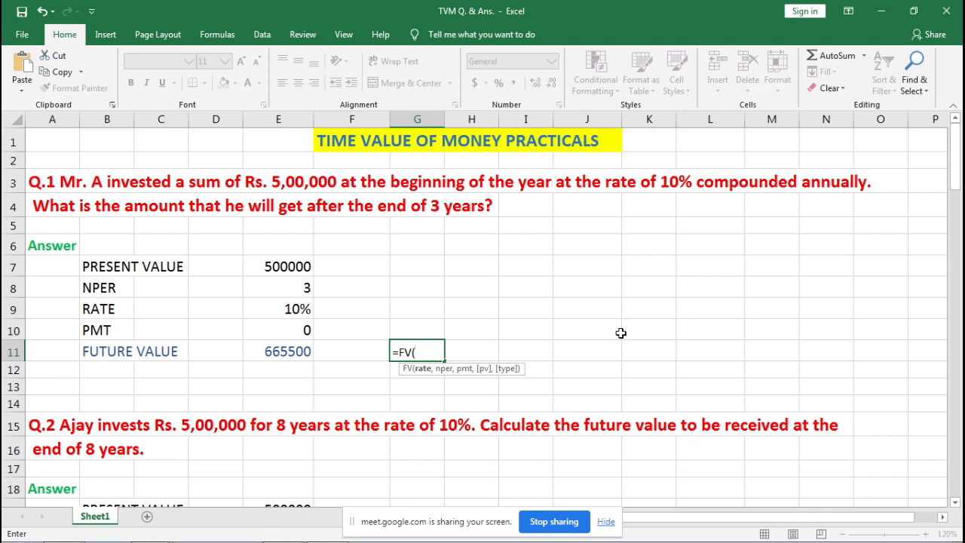
left_click(262, 314)
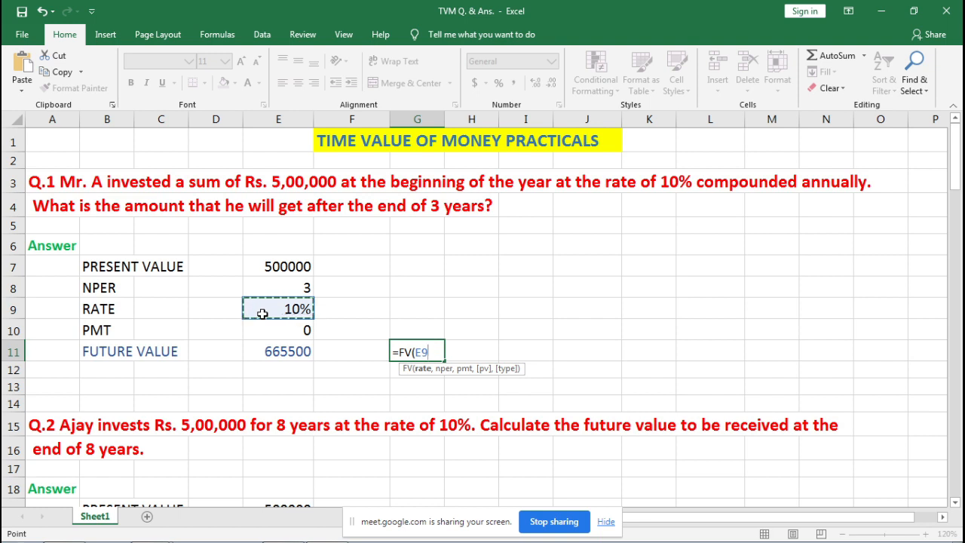
key("BackSpace")
key("BackSpace")
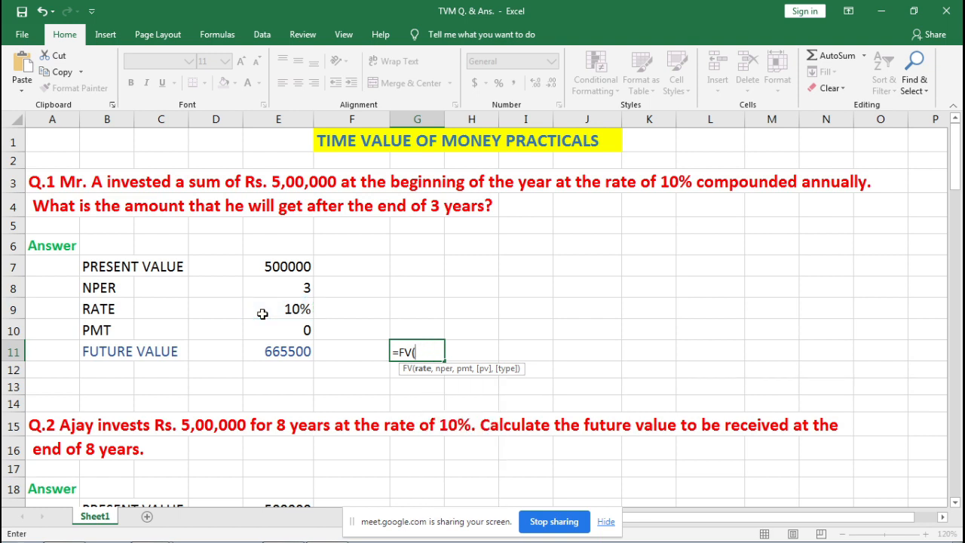
key("BackSpace")
key("BackSpace")
key("BackSpace")
key("BackSpace")
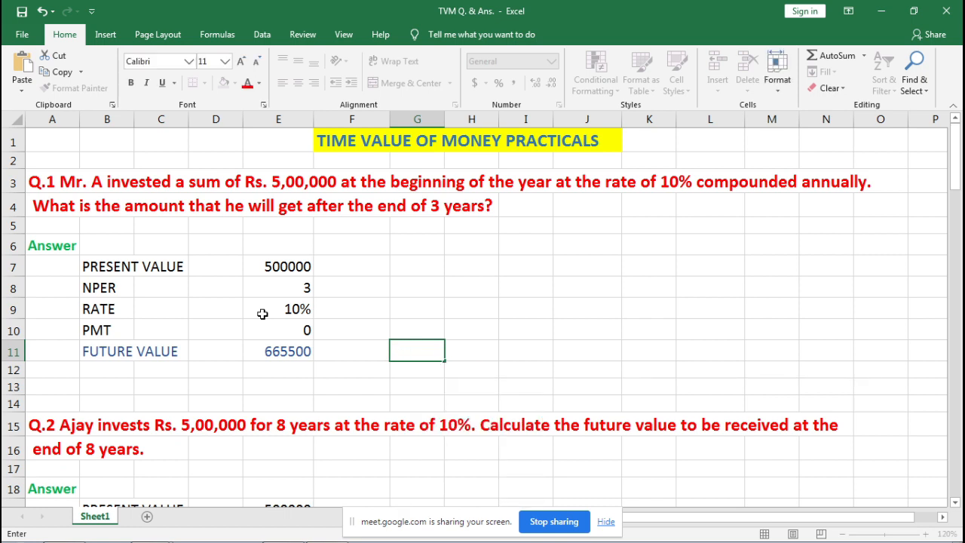
Calculate the Q.1 future value in G11 with =FV(E9,E8,E10,E7,1), using type 1 for beginning of the period.
type("=")
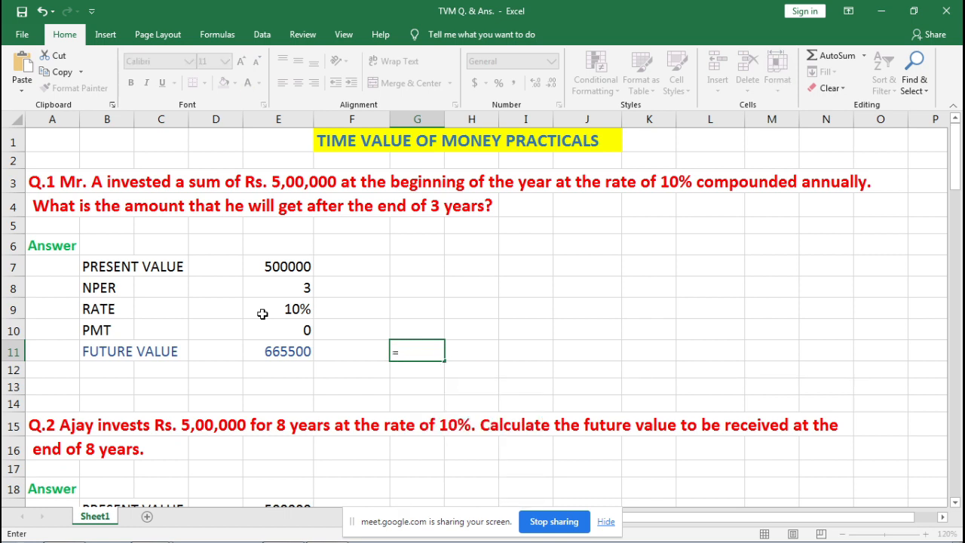
type("FV")
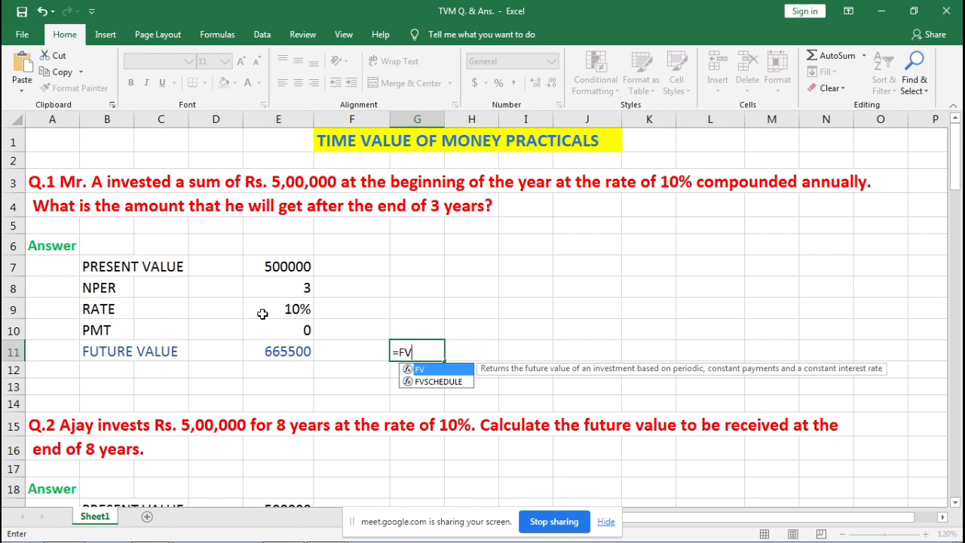
type("(")
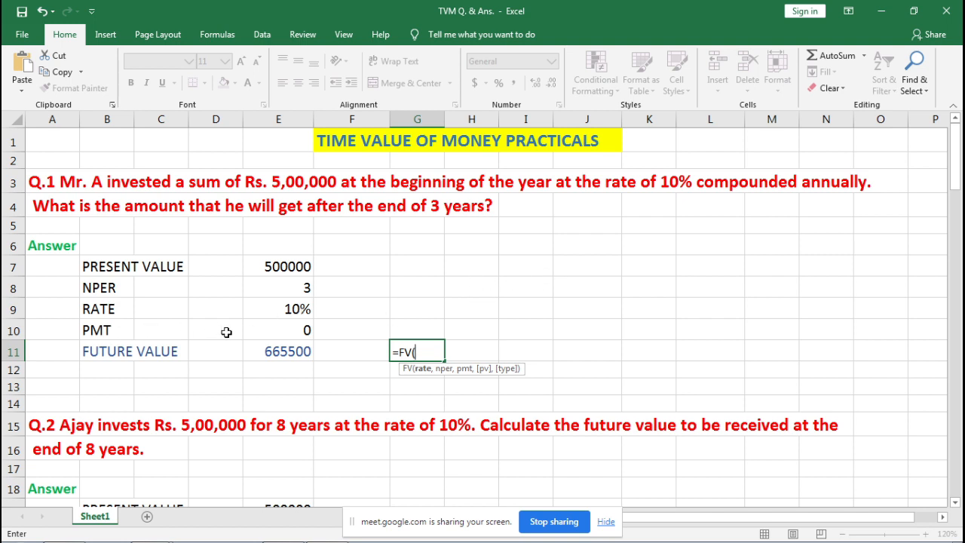
left_click(273, 309)
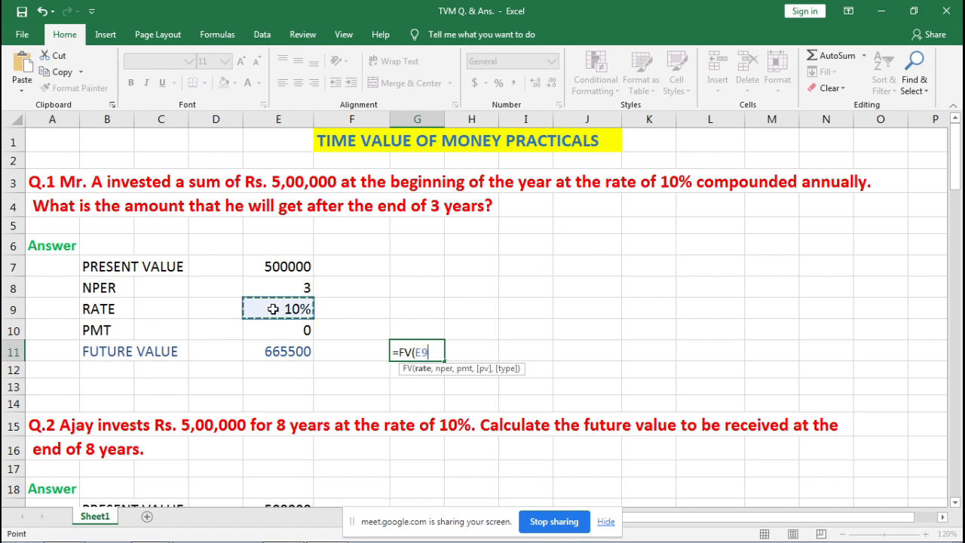
type(",")
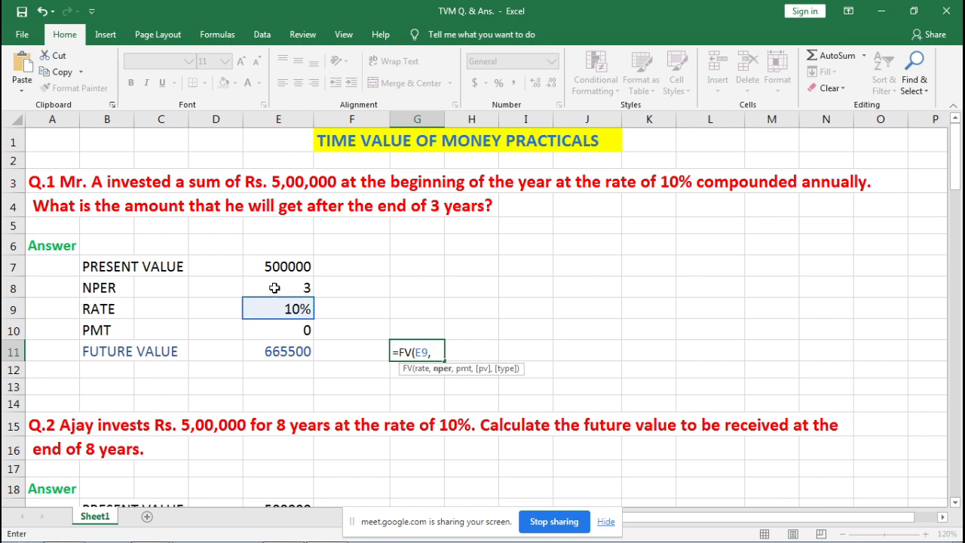
left_click(274, 287)
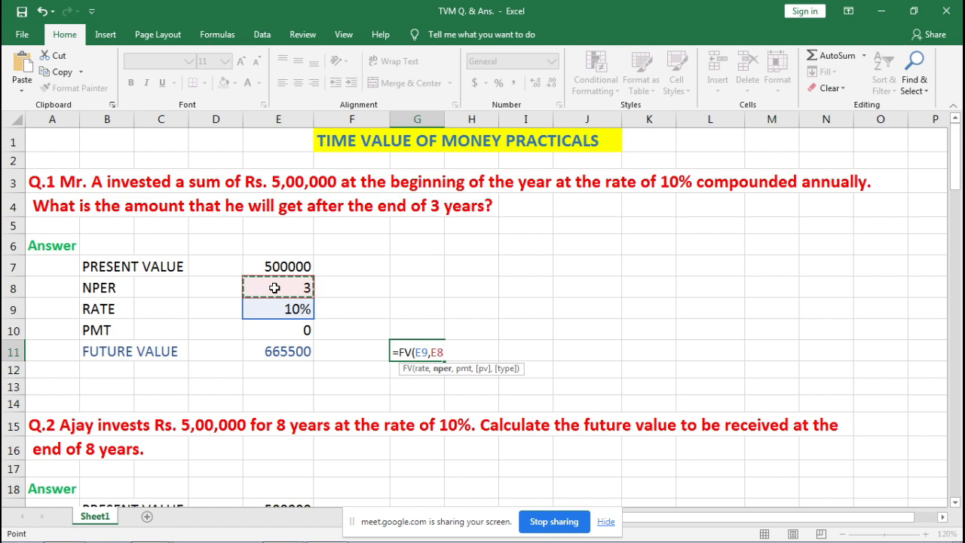
type(",")
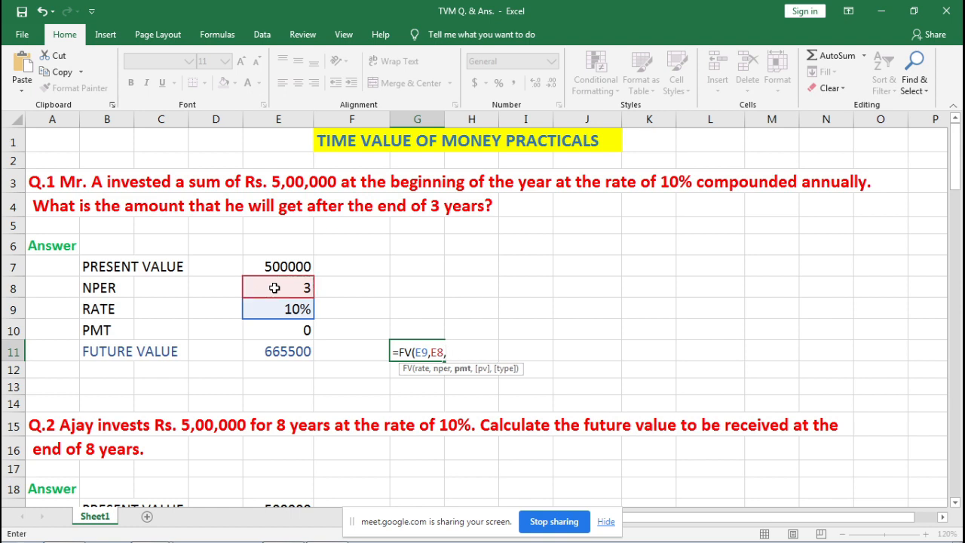
left_click(274, 332)
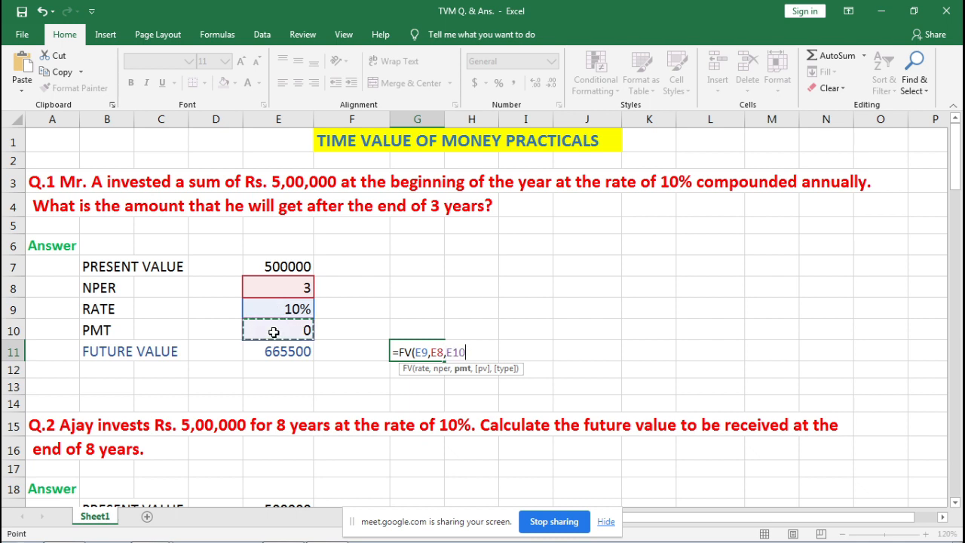
type(",")
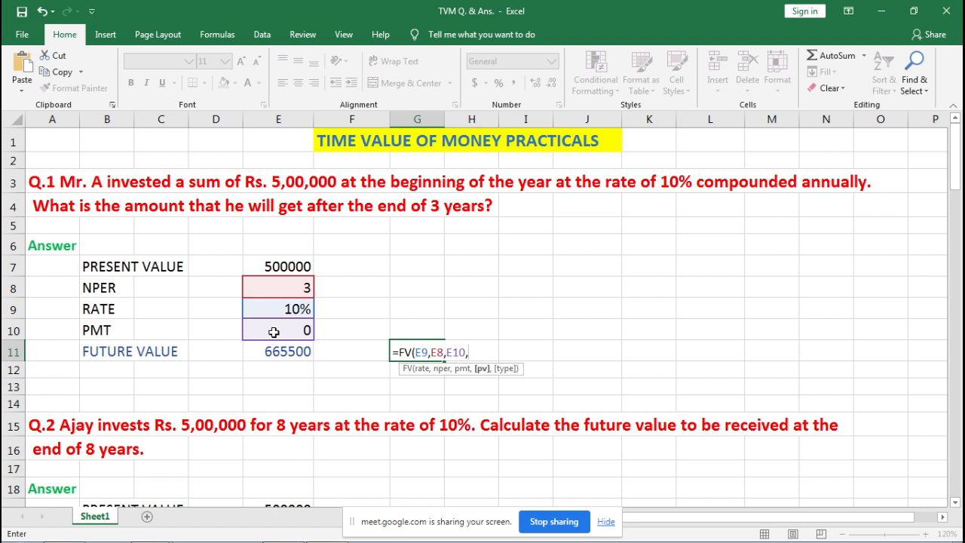
left_click(274, 268)
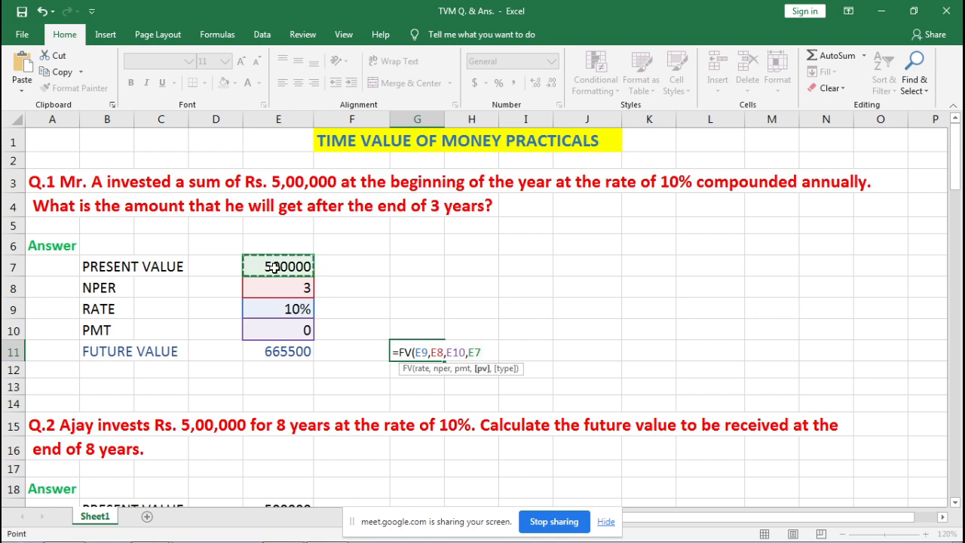
type(",1")
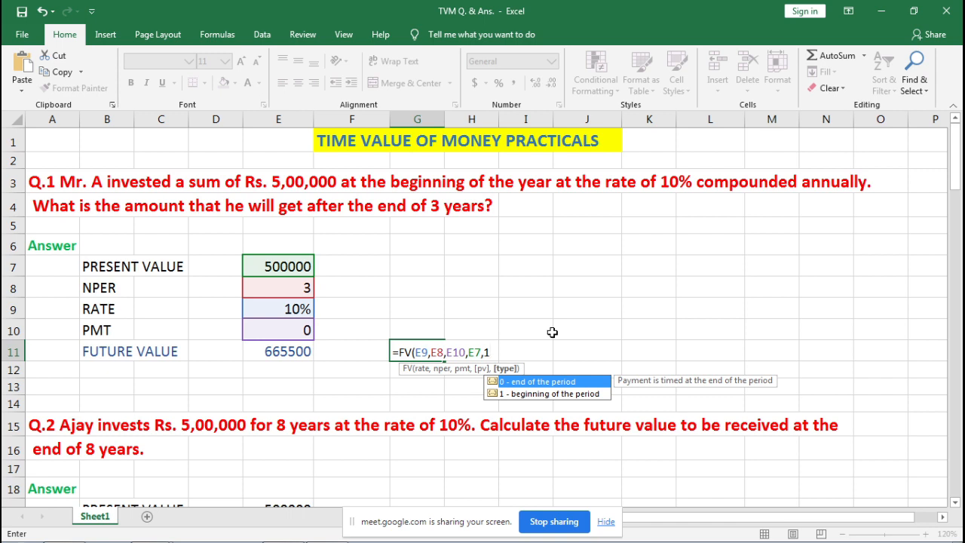
type(")")
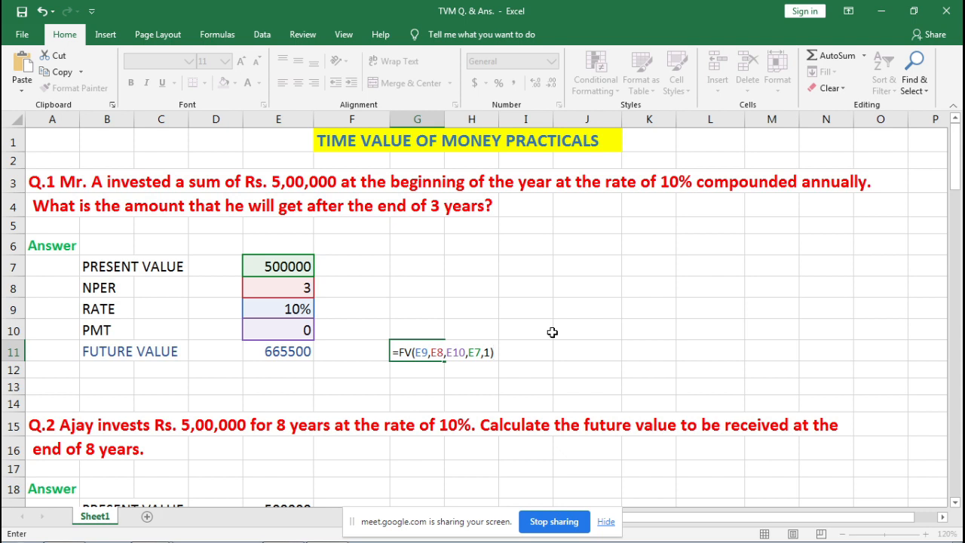
key("Return")
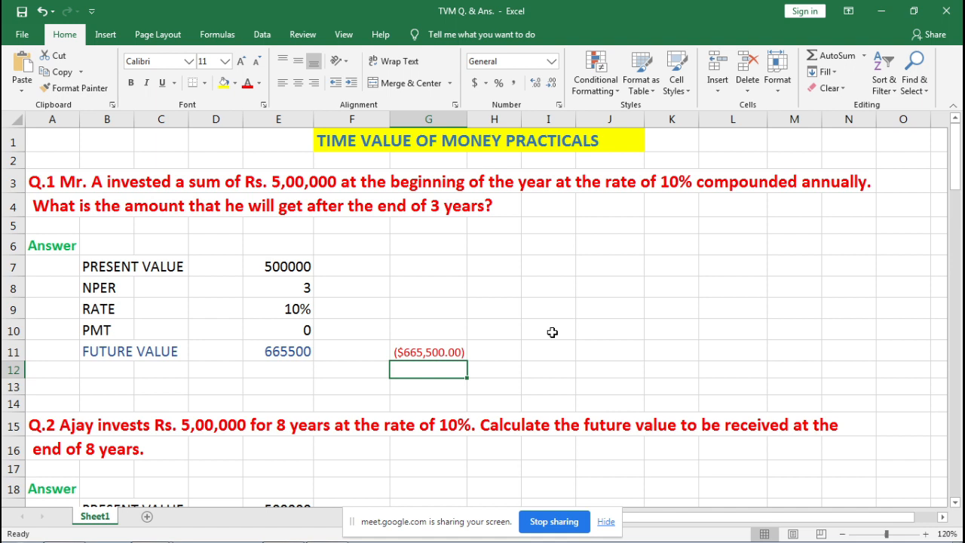
Set the number format of the FV result in G11 to General.
key("Up")
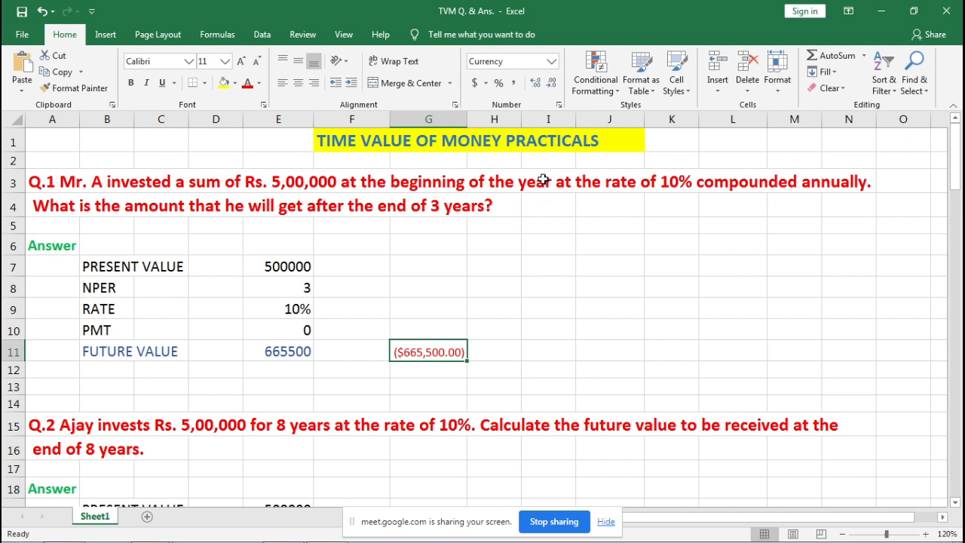
left_click(551, 62)
left_click(525, 83)
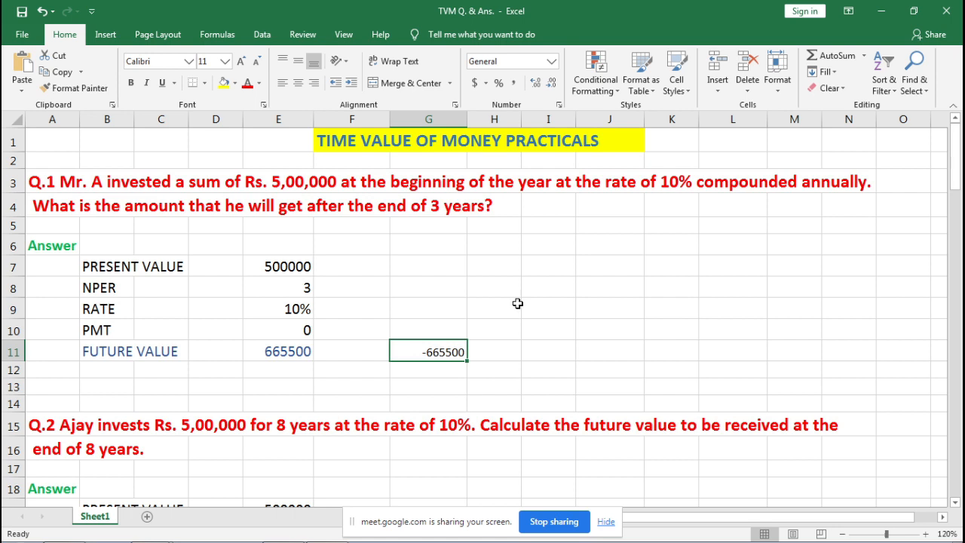
Make the present value argument negative in G11's formula so it reads =FV(E9,E8,E10,-E7,1).
left_click(277, 268)
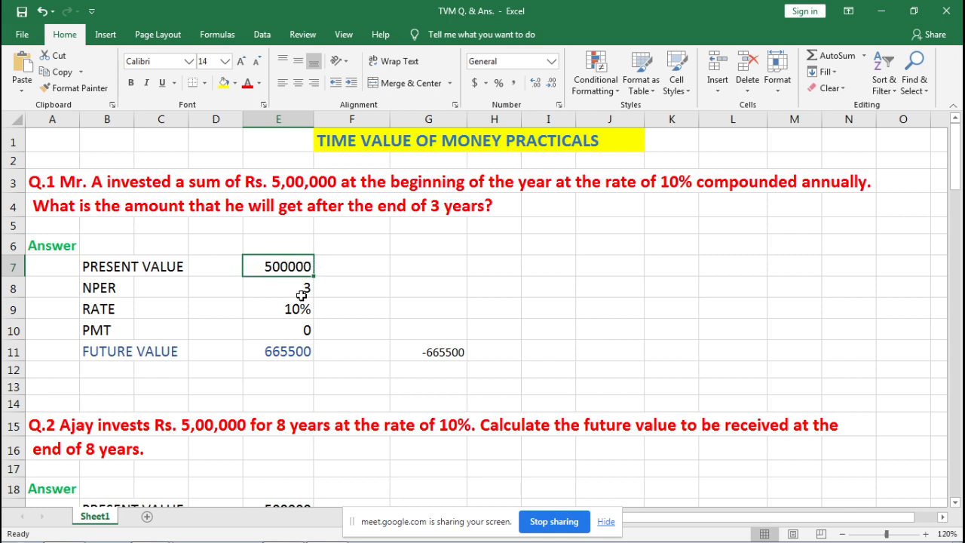
double_click(427, 351)
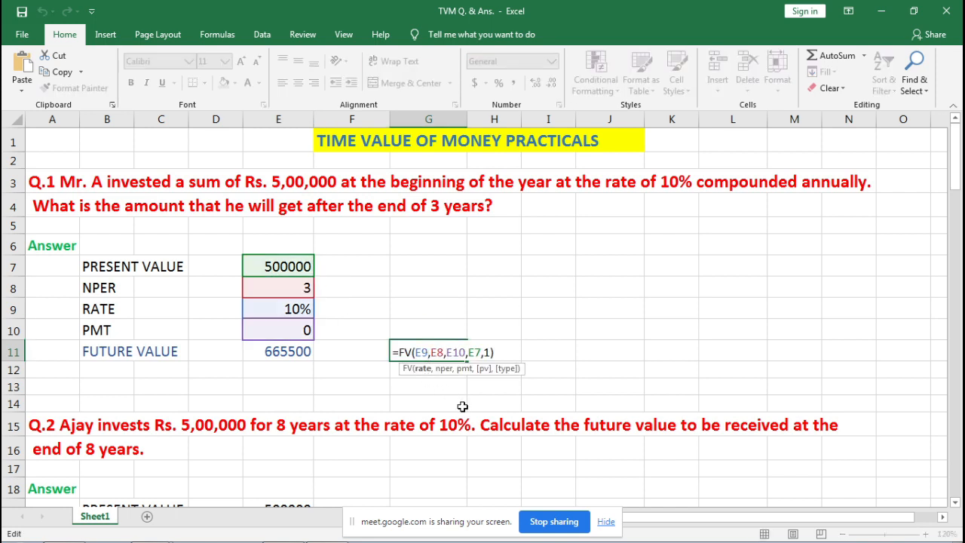
left_click(463, 368)
key("Left")
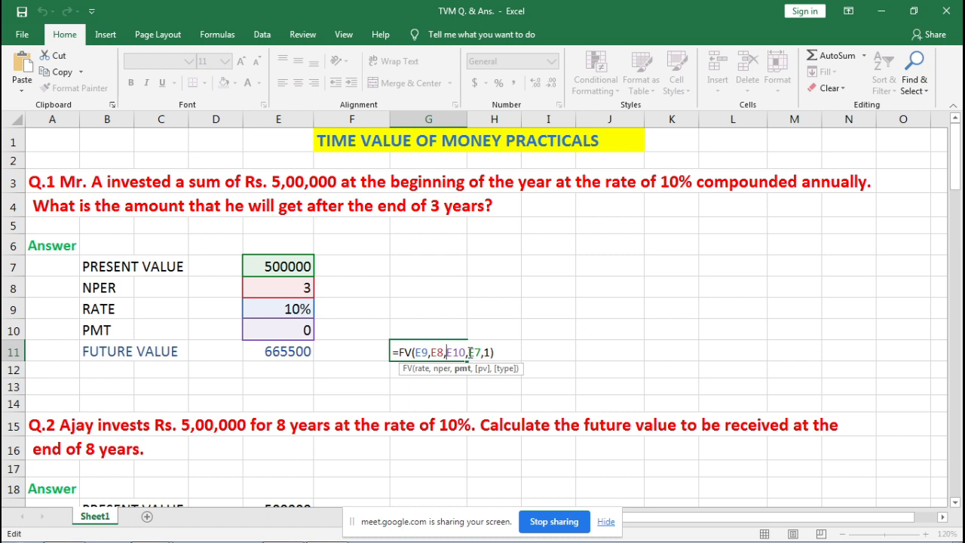
left_click(469, 352)
type("-")
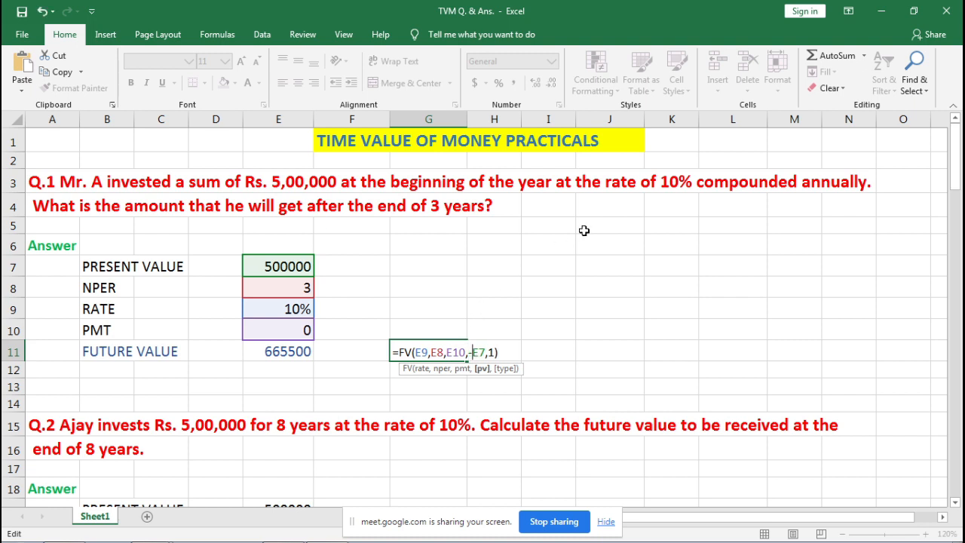
key("Return")
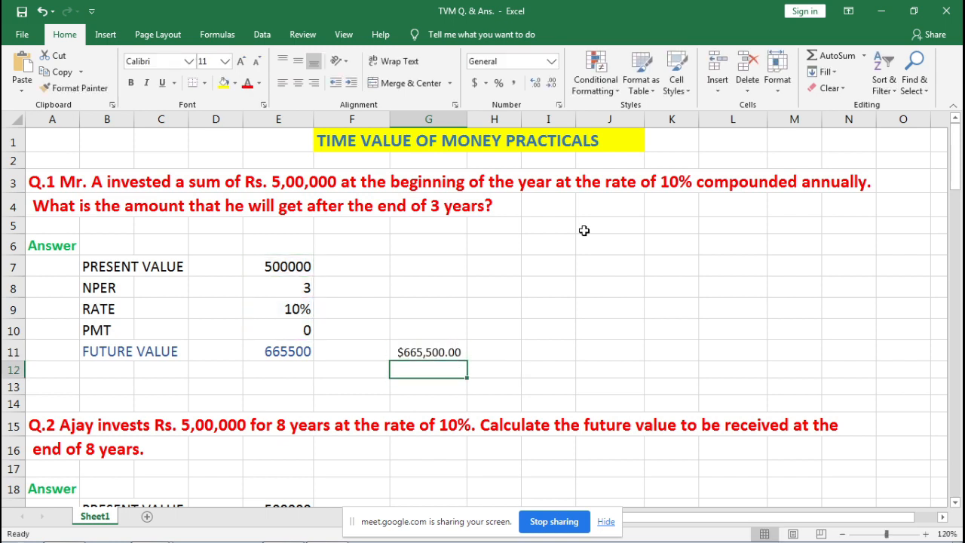
Set the number format of the corrected future value in G11 to General.
key("Up")
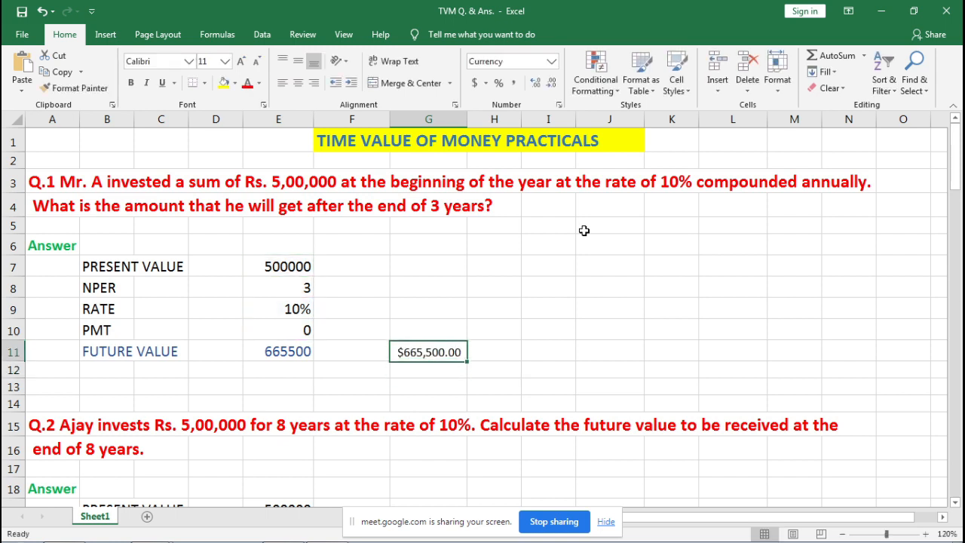
left_click(550, 64)
left_click(534, 86)
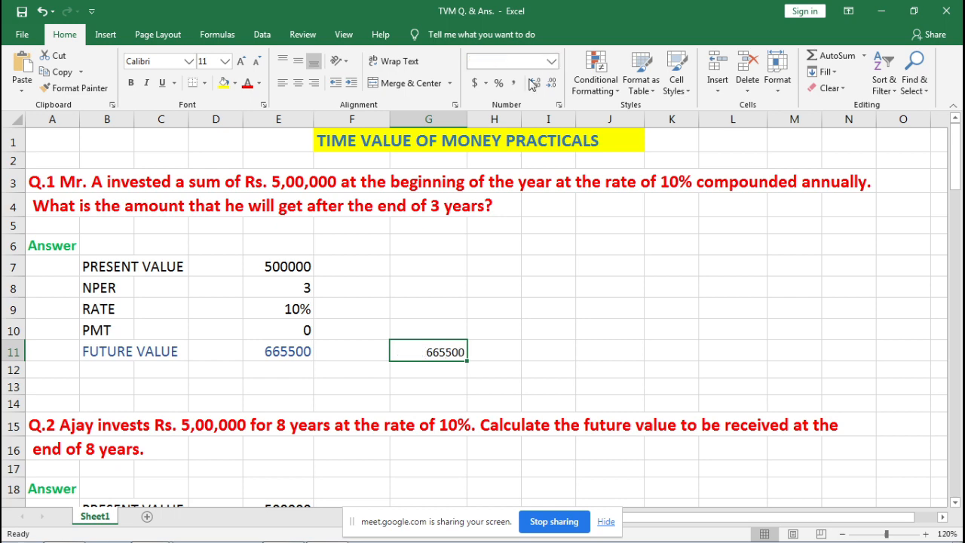
left_click(493, 333)
Review question Q.2 in rows 15–16 and match its figures to the PRESENT VALUE, YEAR and NPER entries in the answer.
left_click_drag(956, 181, 957, 227)
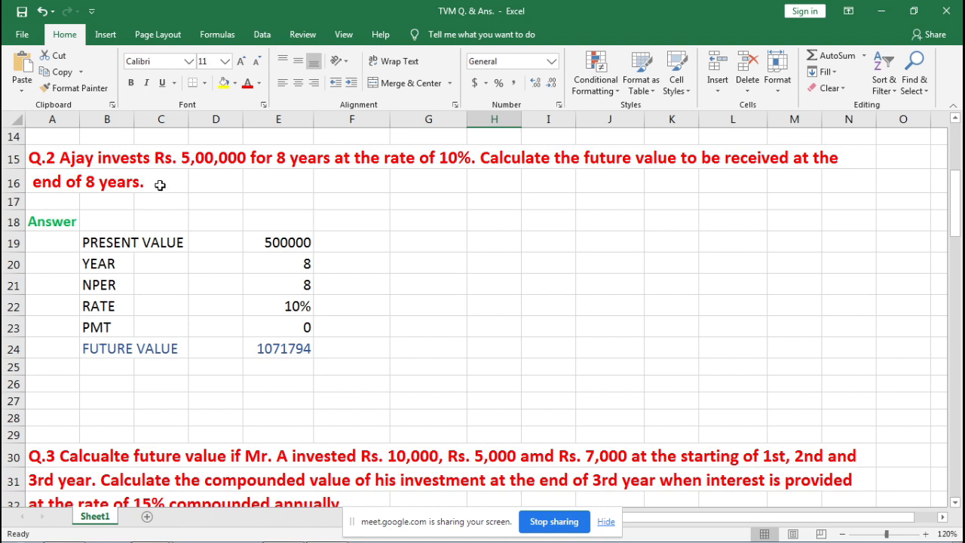
left_click(107, 159)
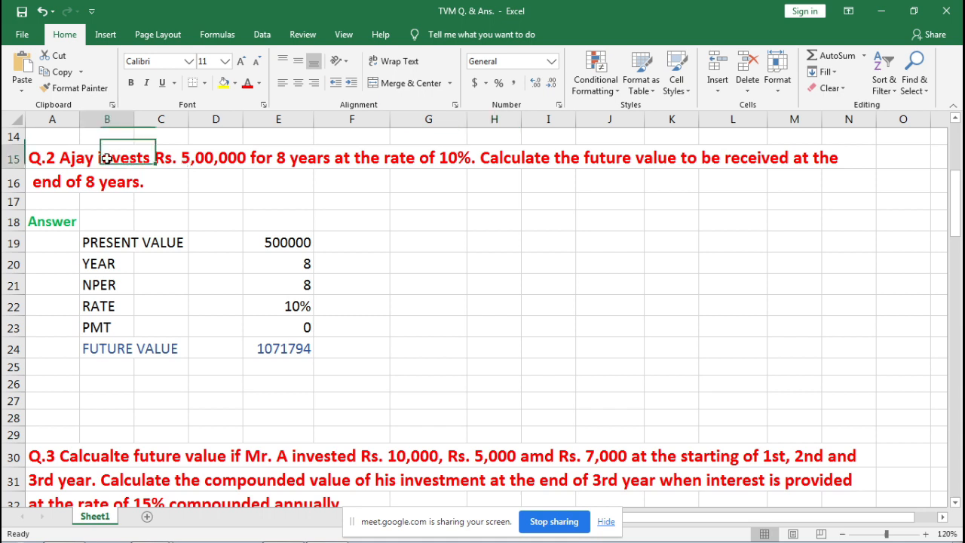
left_click(205, 160)
left_click(166, 243)
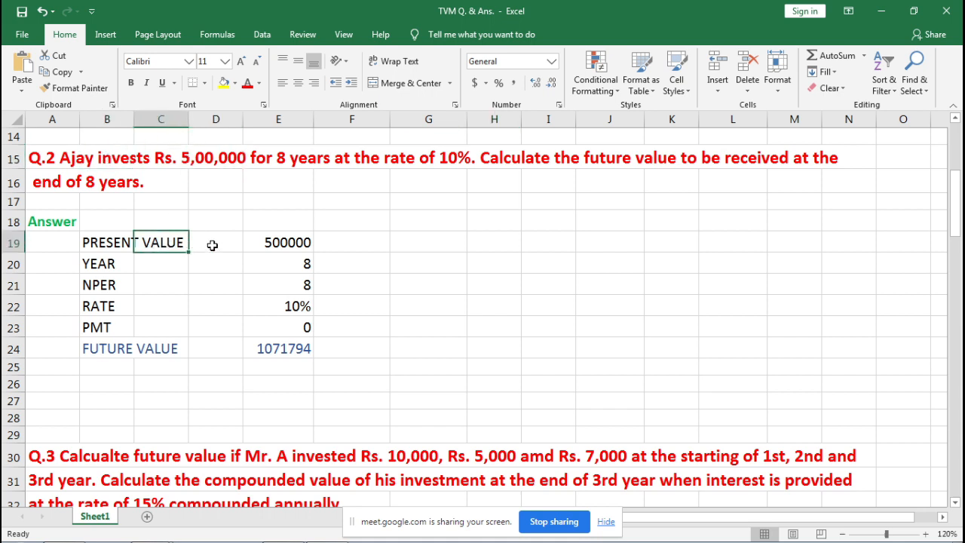
left_click(269, 243)
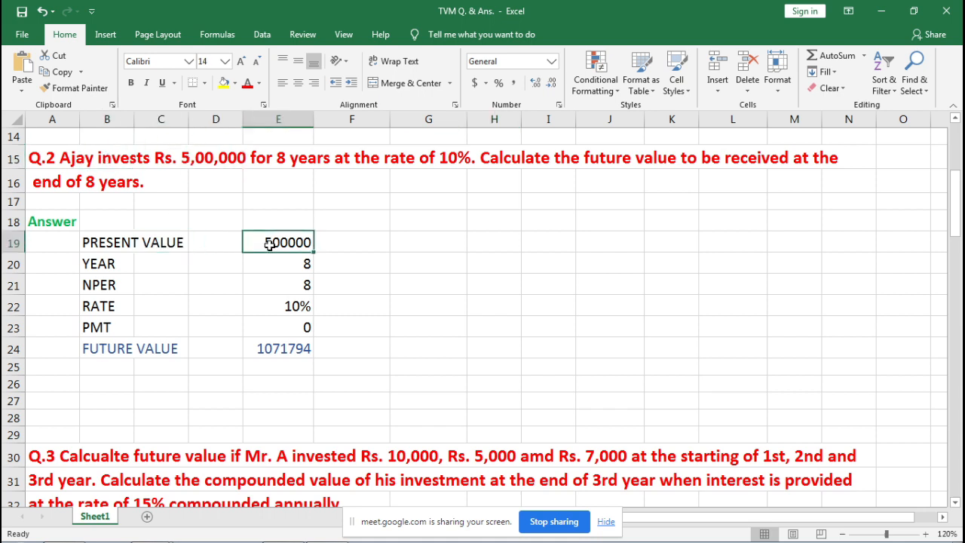
left_click(111, 267)
left_click(298, 263)
left_click(278, 159)
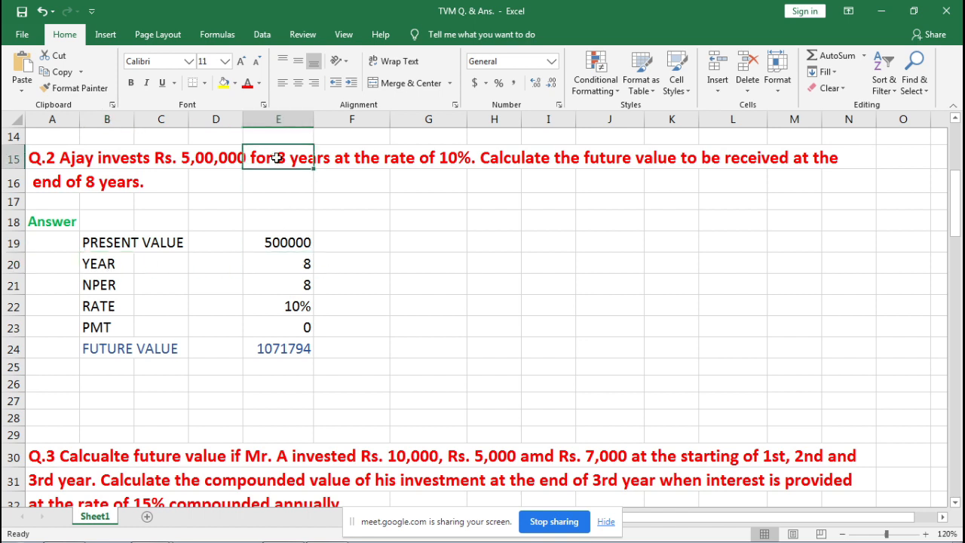
left_click(293, 257)
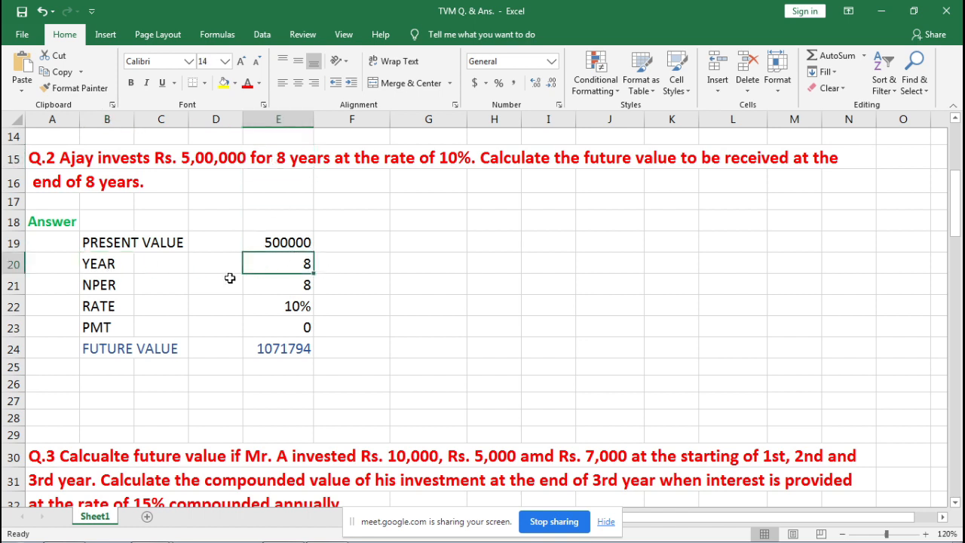
left_click(92, 286)
left_click(262, 286)
left_click(276, 157)
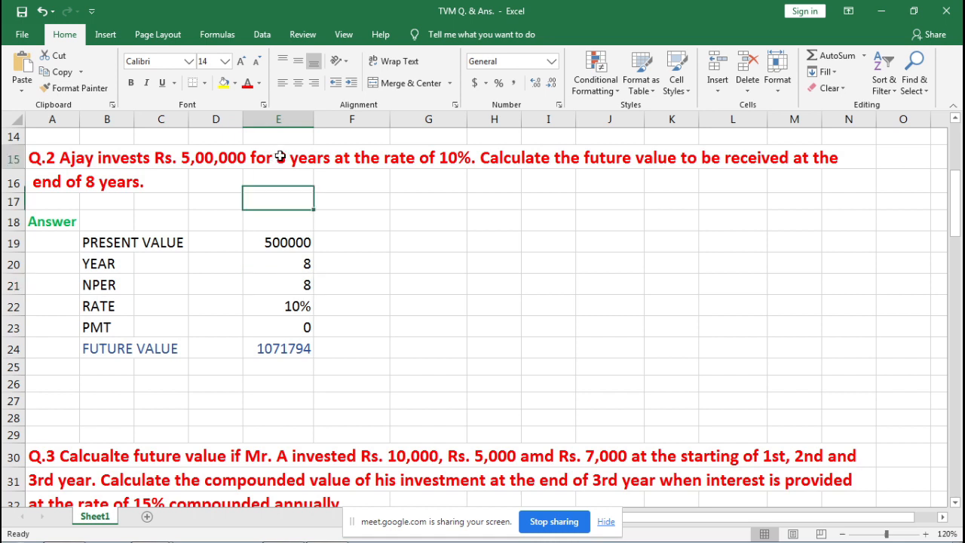
Compare the YEAR and NPER rows of the Q.2 answer, and select both rows across B20:E21.
left_click(110, 264)
left_click(113, 280)
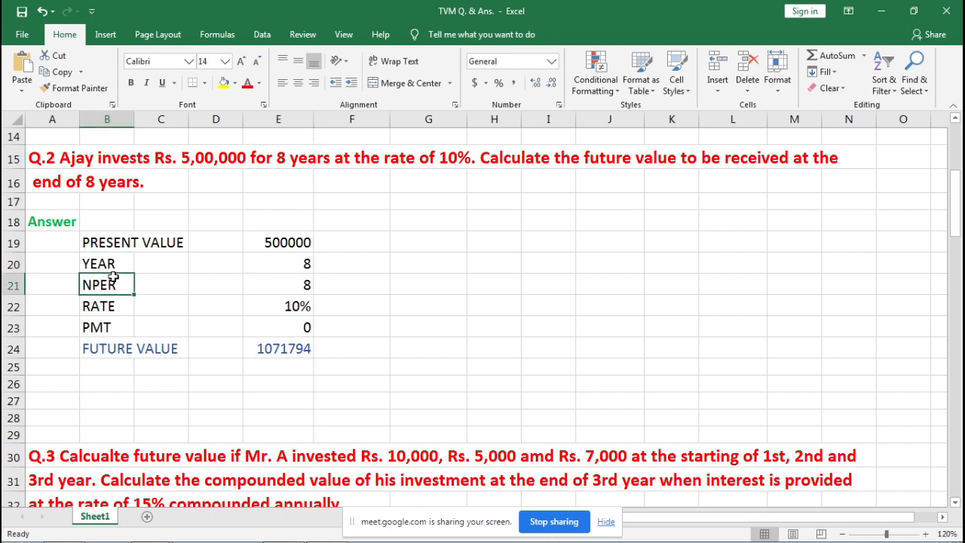
left_click(111, 268)
left_click(105, 285)
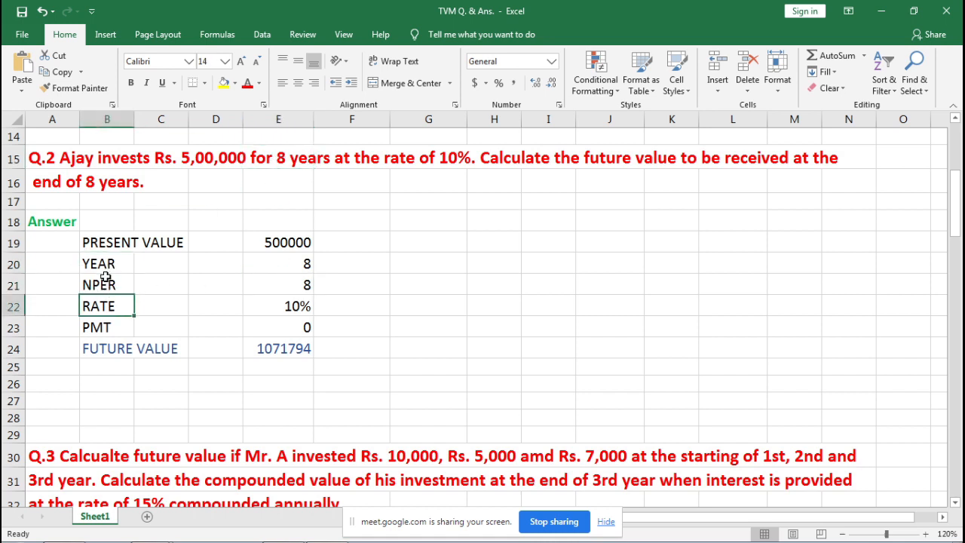
left_click(109, 264)
left_click(106, 284)
left_click(105, 267)
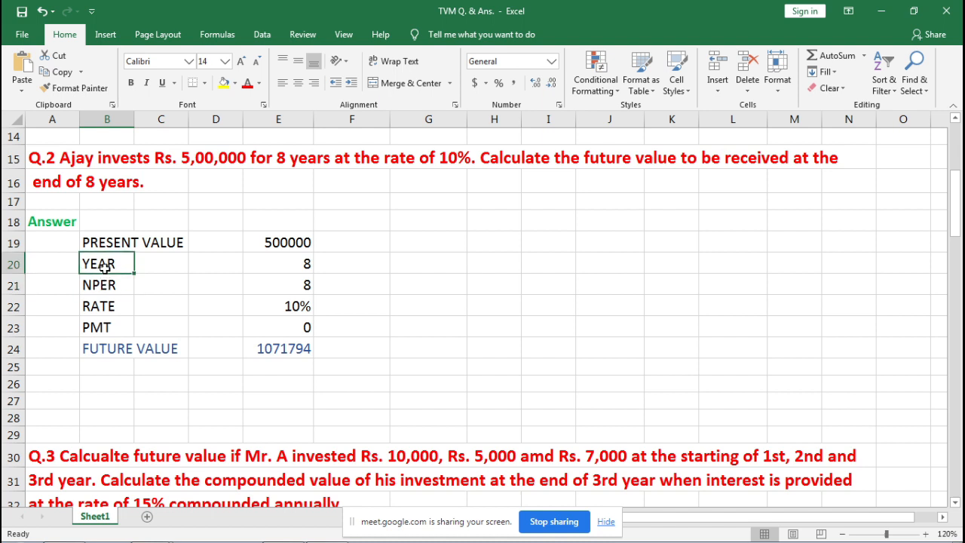
left_click(103, 284)
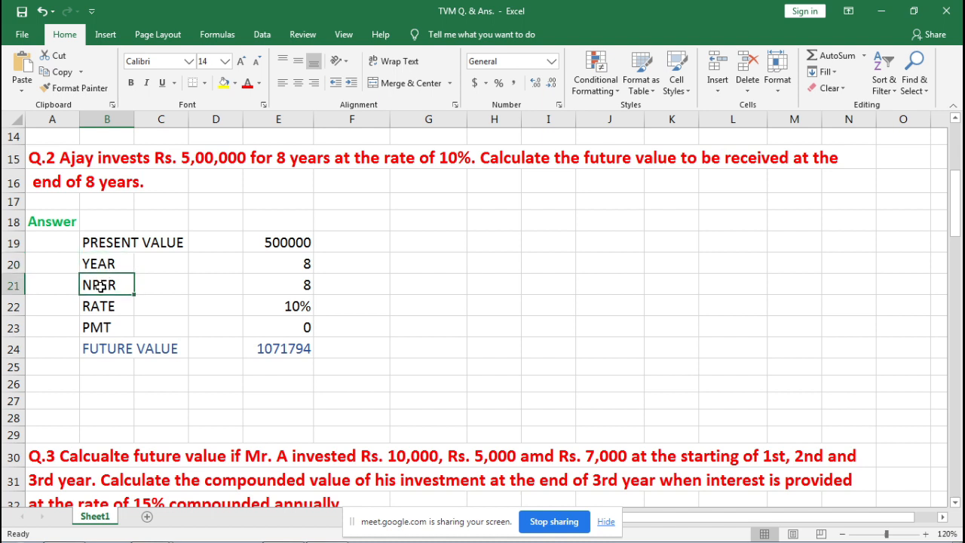
left_click(103, 263)
left_click(104, 279)
left_click(104, 264)
left_click(104, 285)
left_click(105, 262)
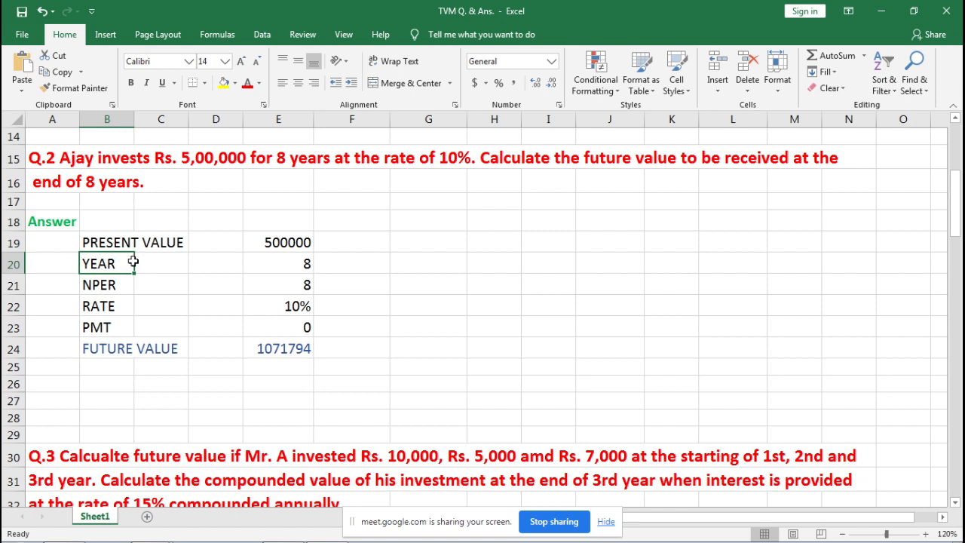
left_click_drag(129, 261, 288, 277)
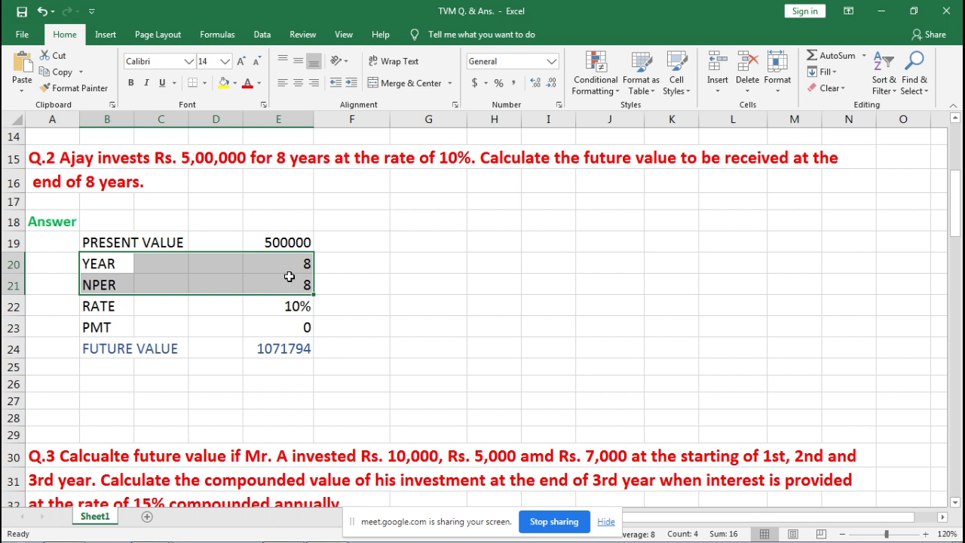
Review the RATE, PMT and FUTURE VALUE entries of the Q.2 answer against the question.
left_click(358, 262)
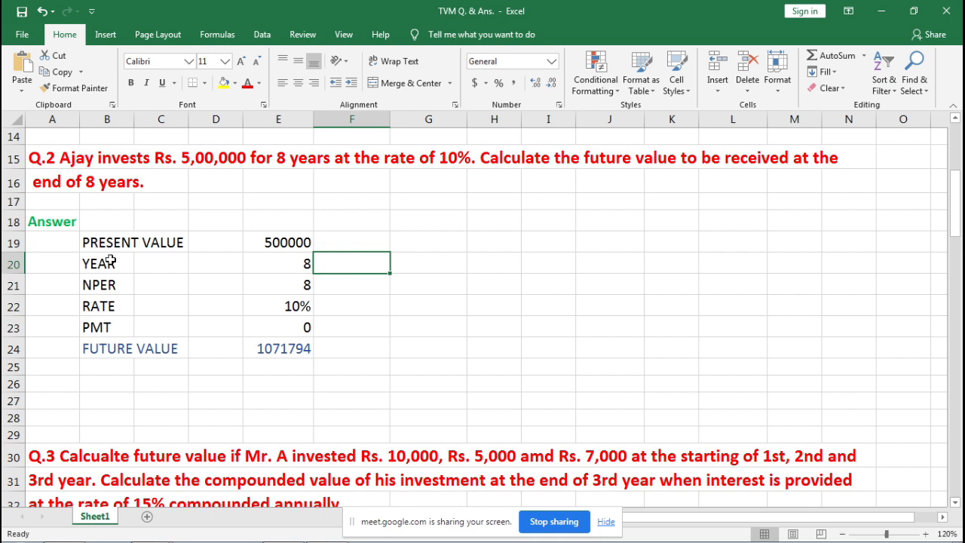
left_click(107, 305)
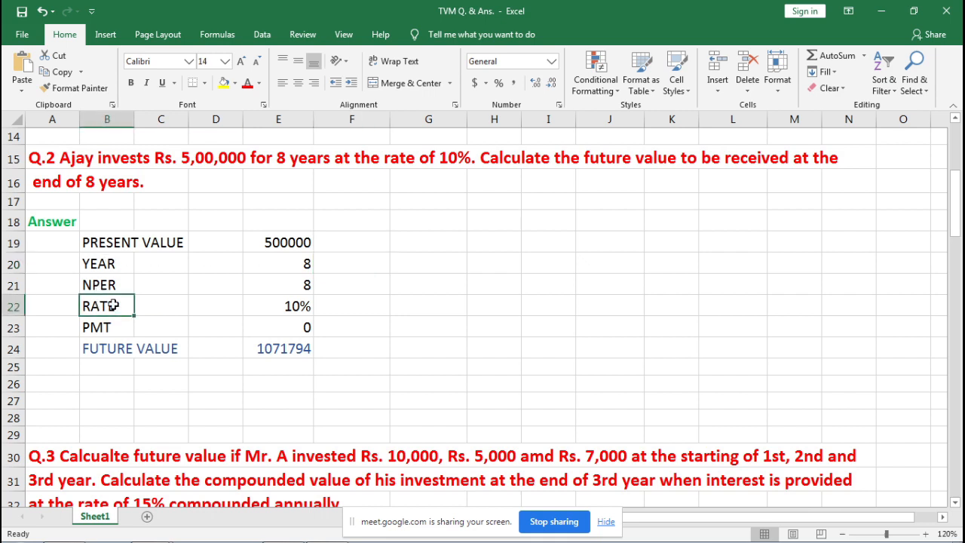
left_click(276, 314)
left_click(435, 160)
left_click(113, 330)
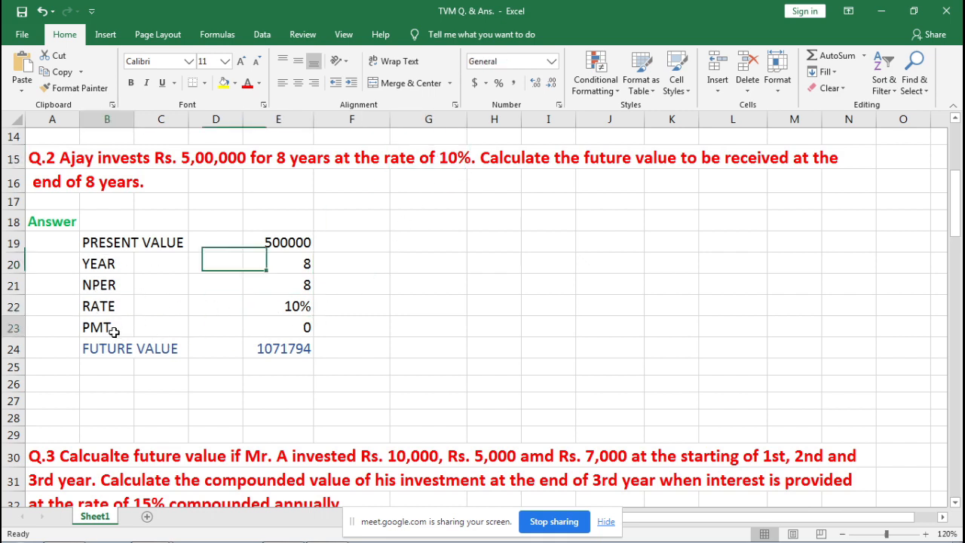
left_click(290, 332)
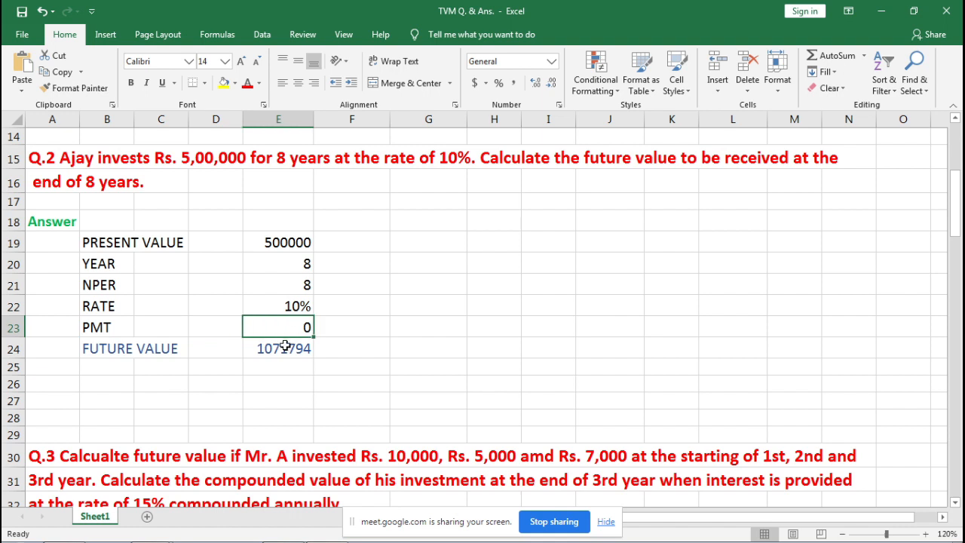
left_click(265, 351)
Calculate the Q.2 future value in G24 with the formula =FV(E22,E21,E23,E19,0).
left_click(398, 353)
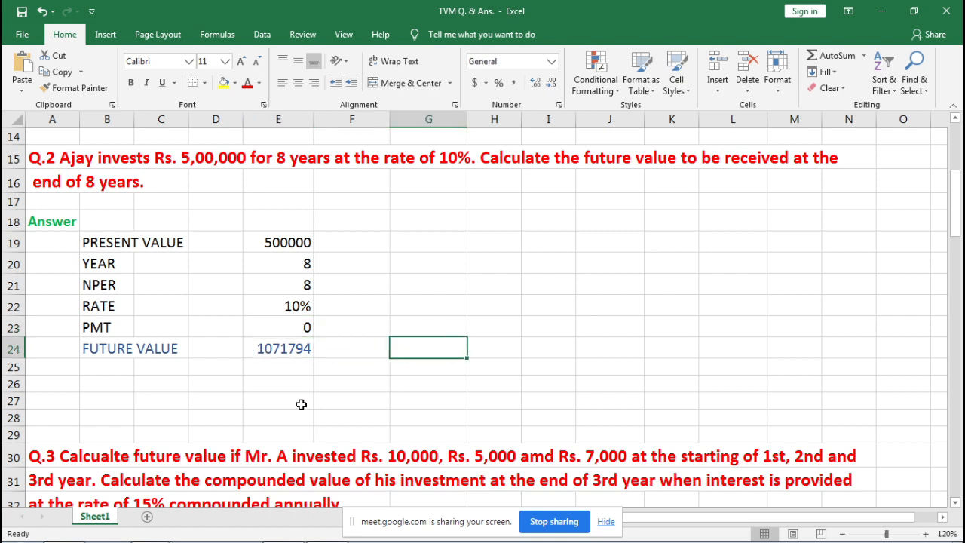
type("=")
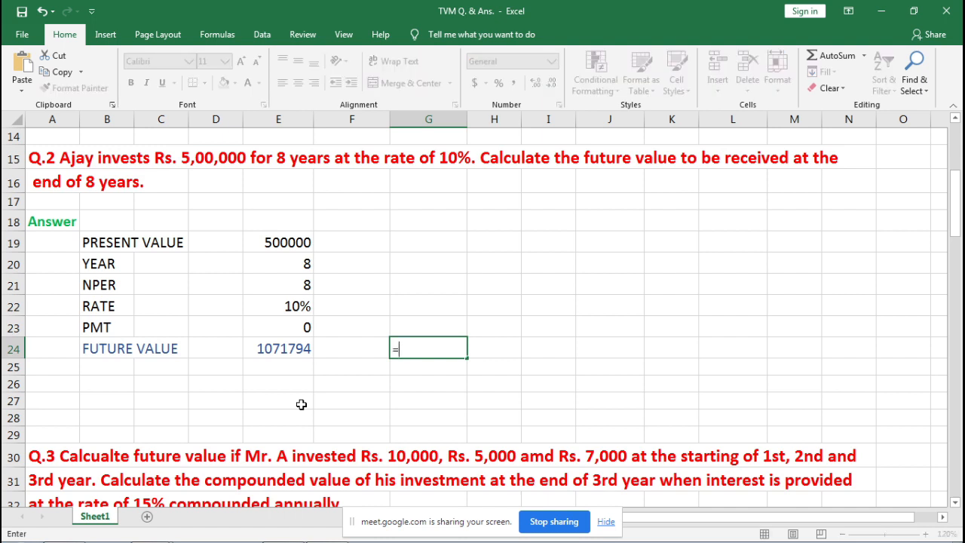
type("fv(")
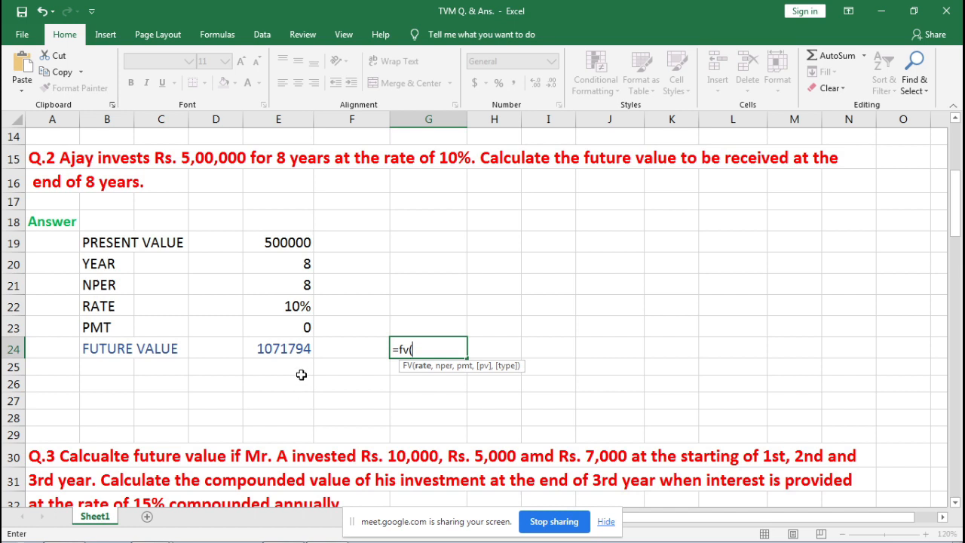
left_click(275, 310)
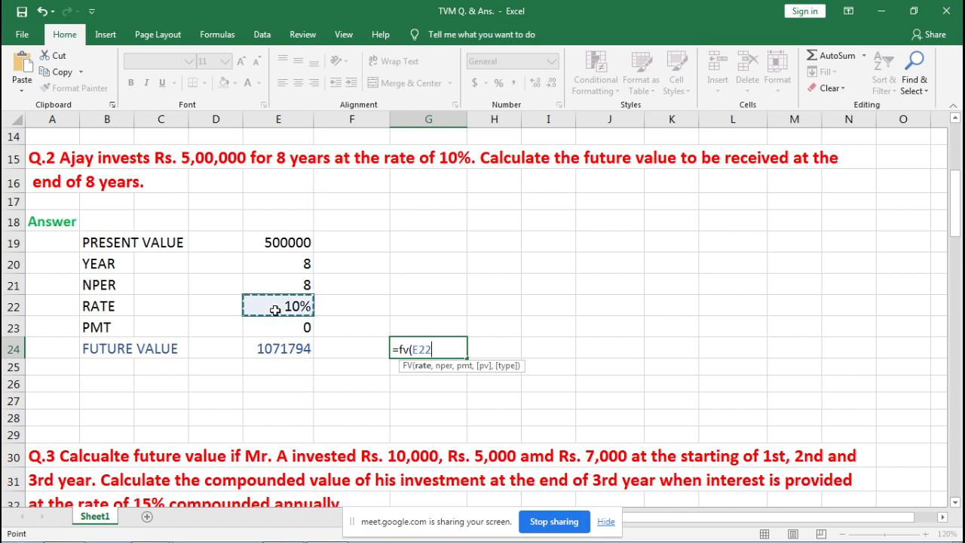
type(",")
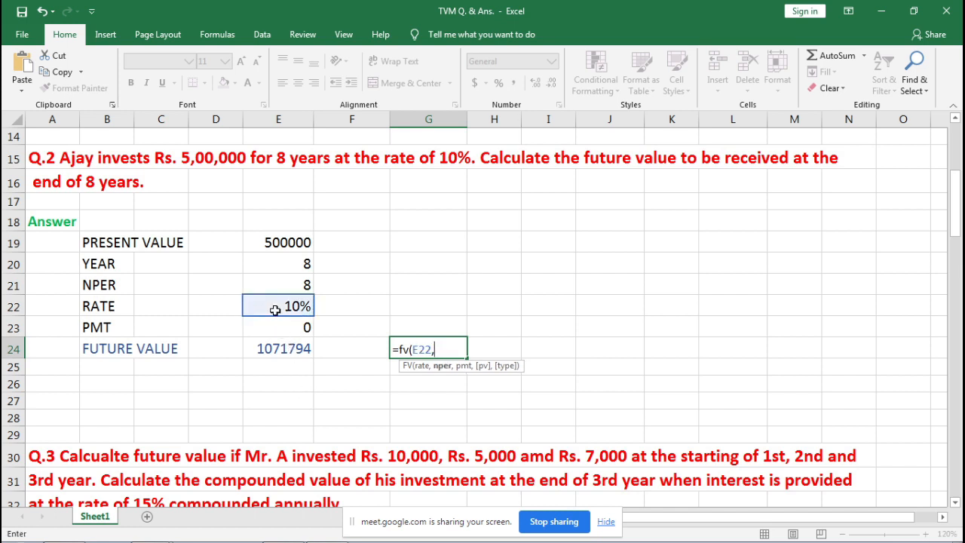
left_click(268, 284)
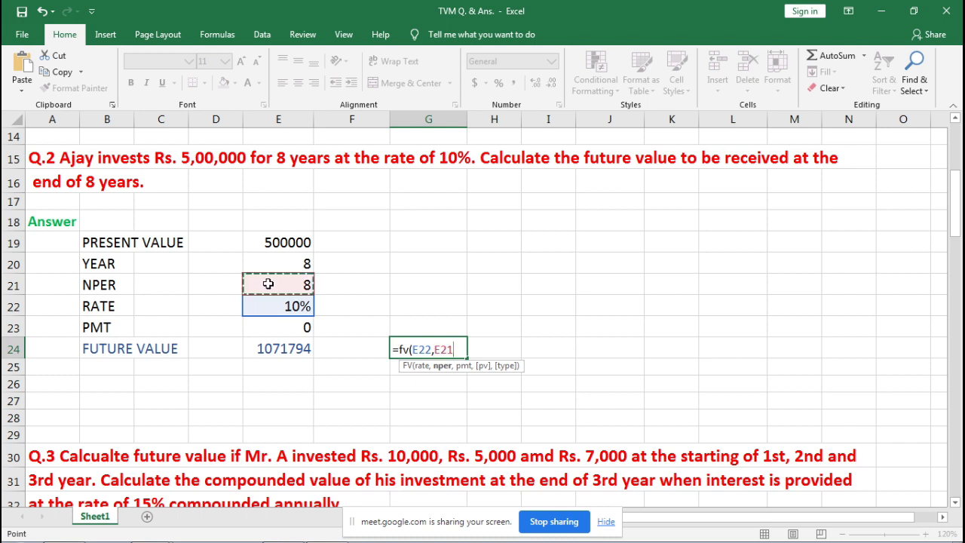
type(",")
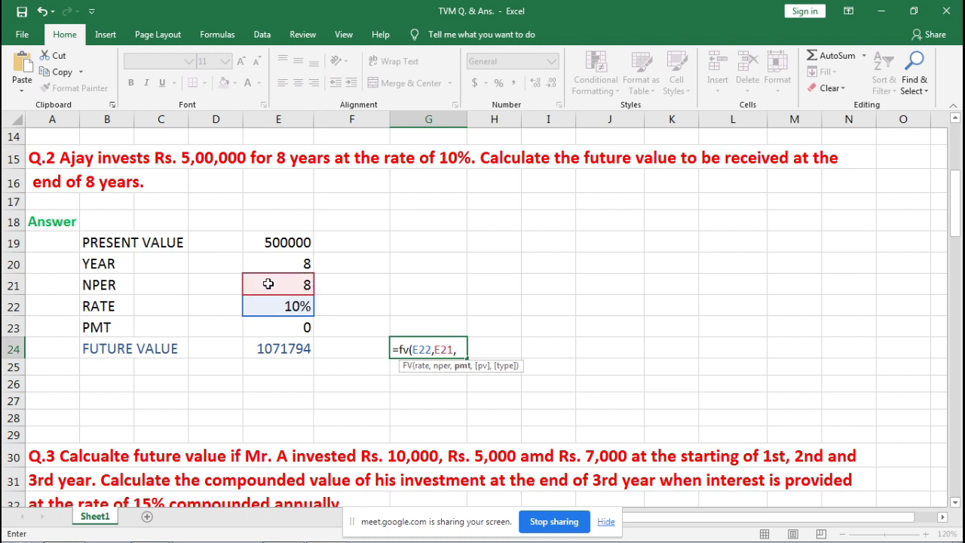
left_click(269, 333)
type(",")
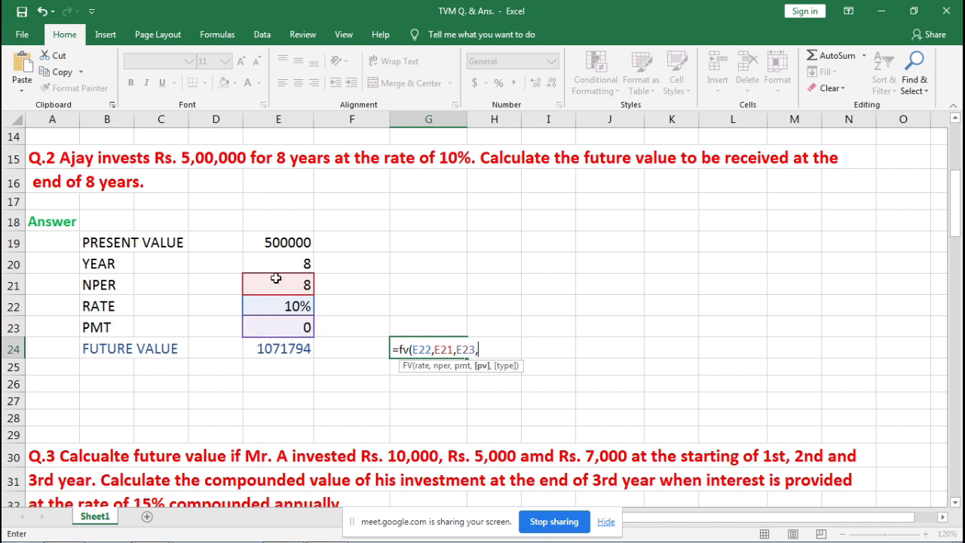
left_click(273, 242)
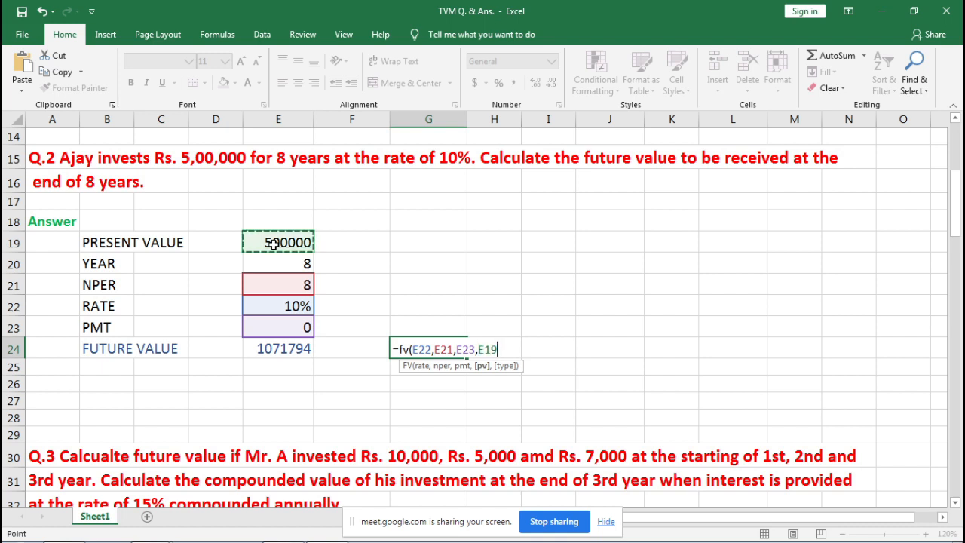
type(",")
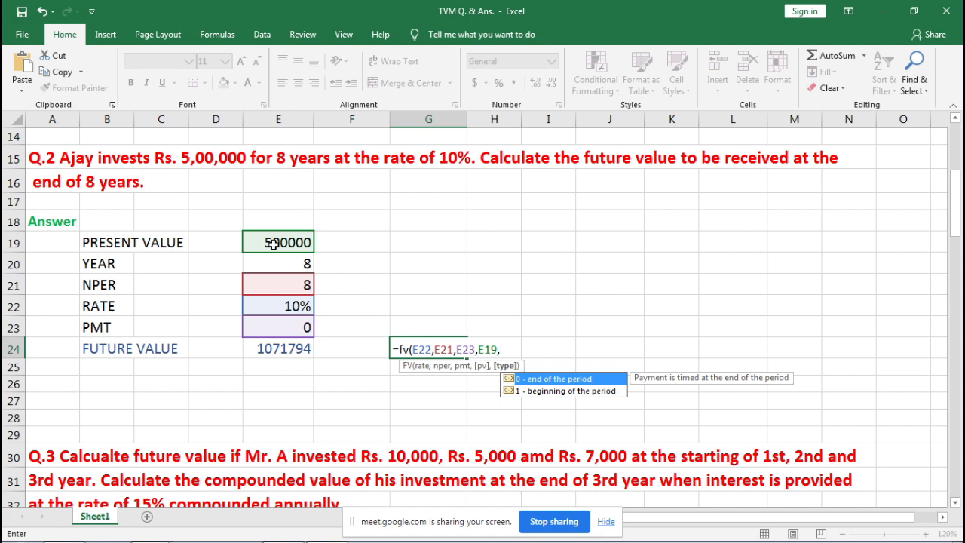
type("0)")
key("Return")
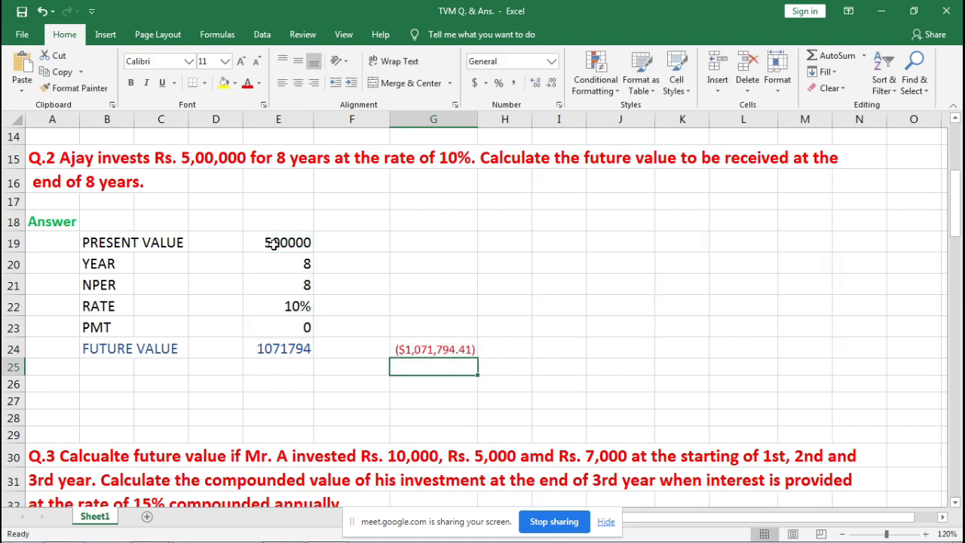
Set G24's number format to General and make its present value argument negative: =FV(E22,E21,E23,-E19,0).
key("Up")
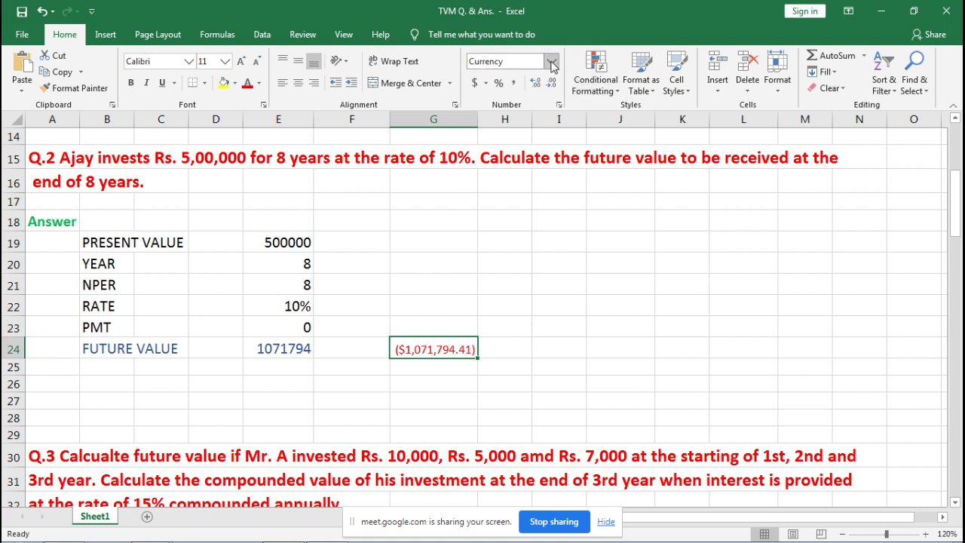
left_click(535, 88)
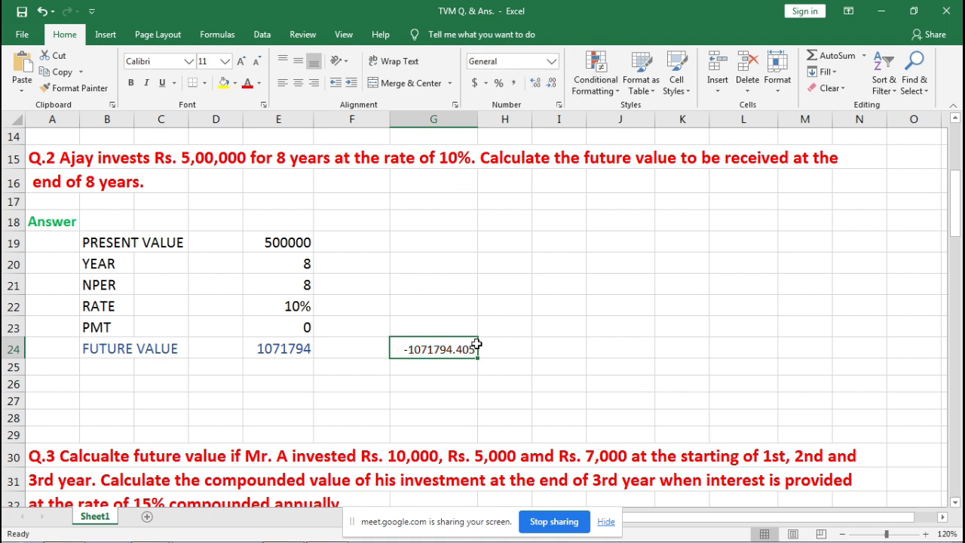
double_click(437, 350)
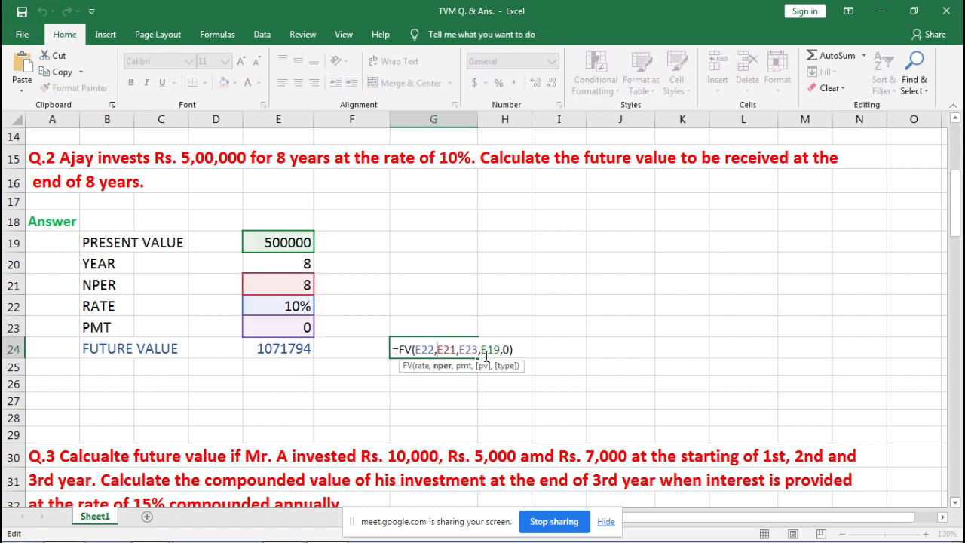
left_click(481, 349)
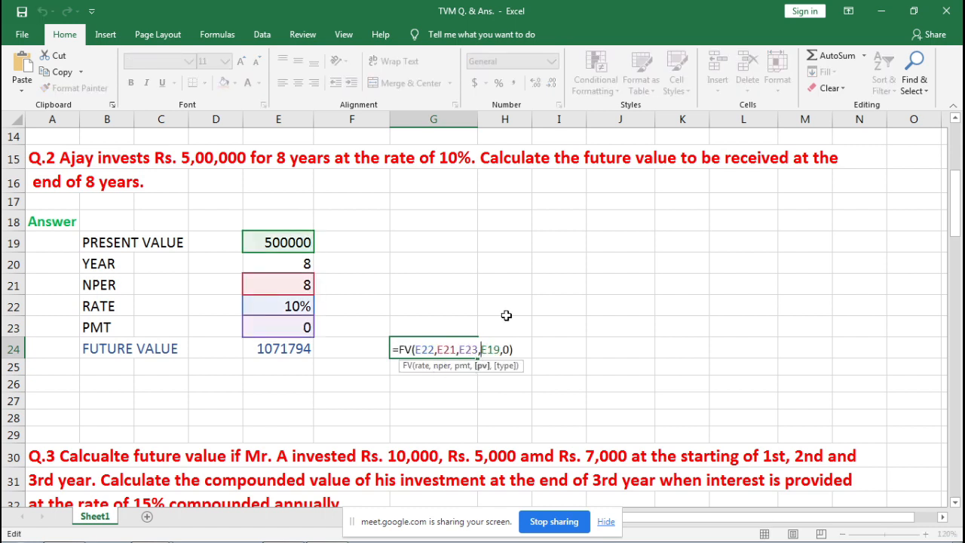
type("-")
key("Return")
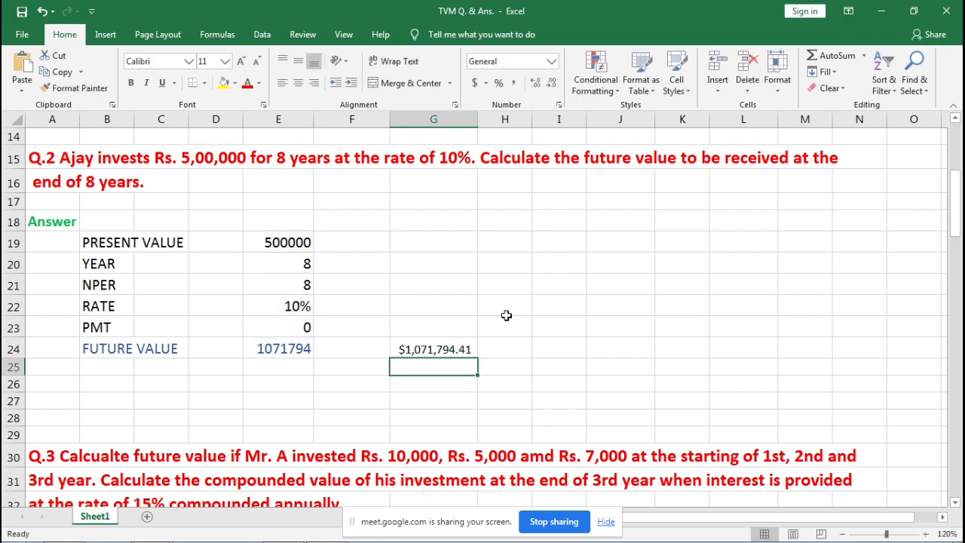
Set the number format of the corrected Q.2 future value in G24 to General.
key("Up")
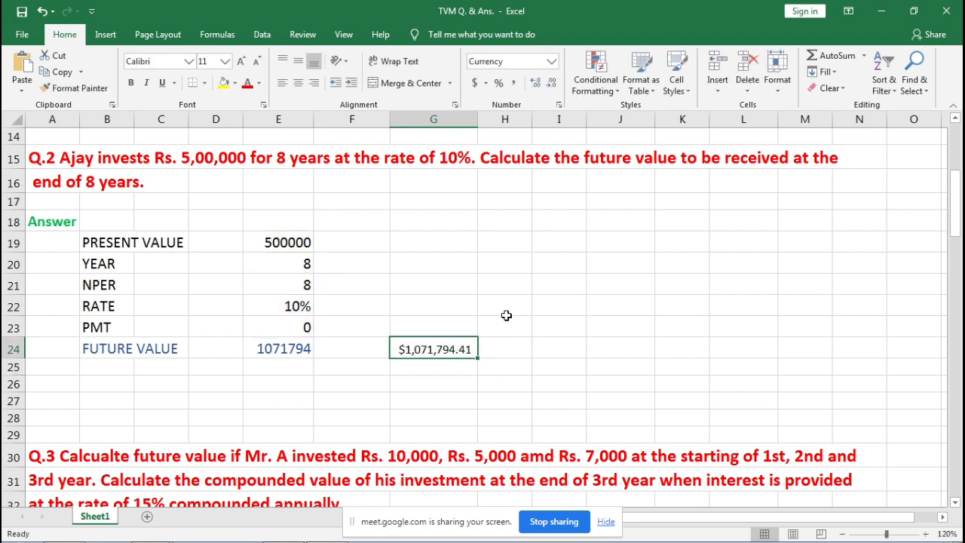
left_click(554, 62)
left_click(538, 98)
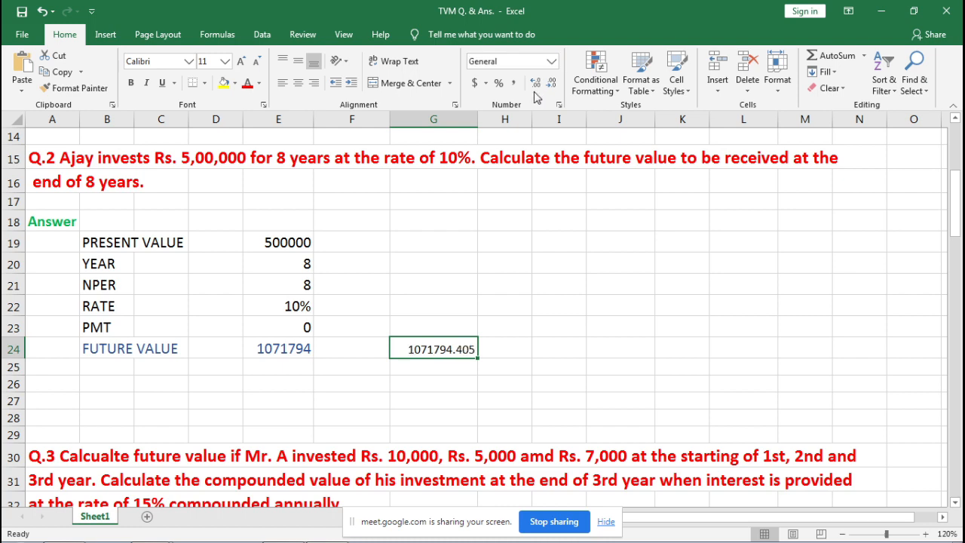
left_click(547, 255)
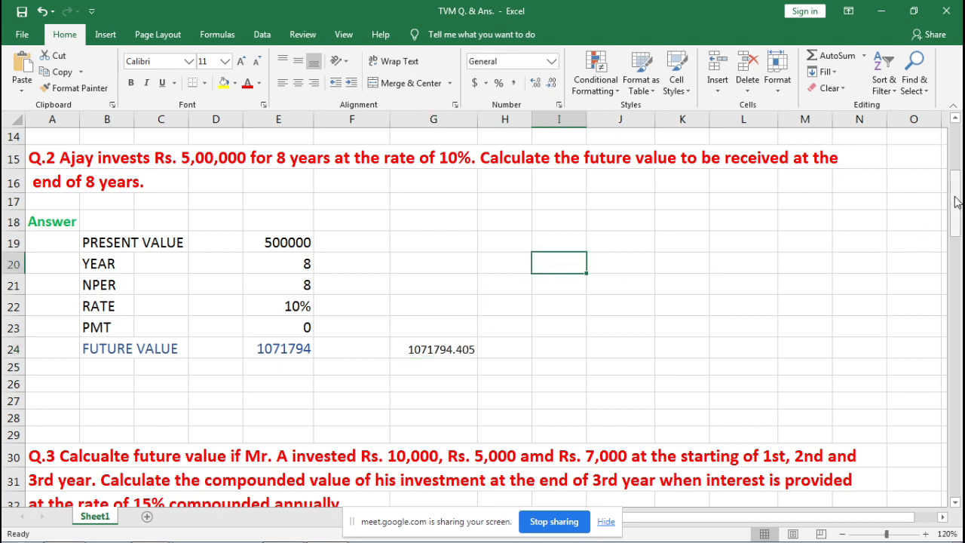
Read question Q.3 and compare each year's cash inflow with its number of years invested in rows 37–39.
left_click_drag(954, 209, 955, 252)
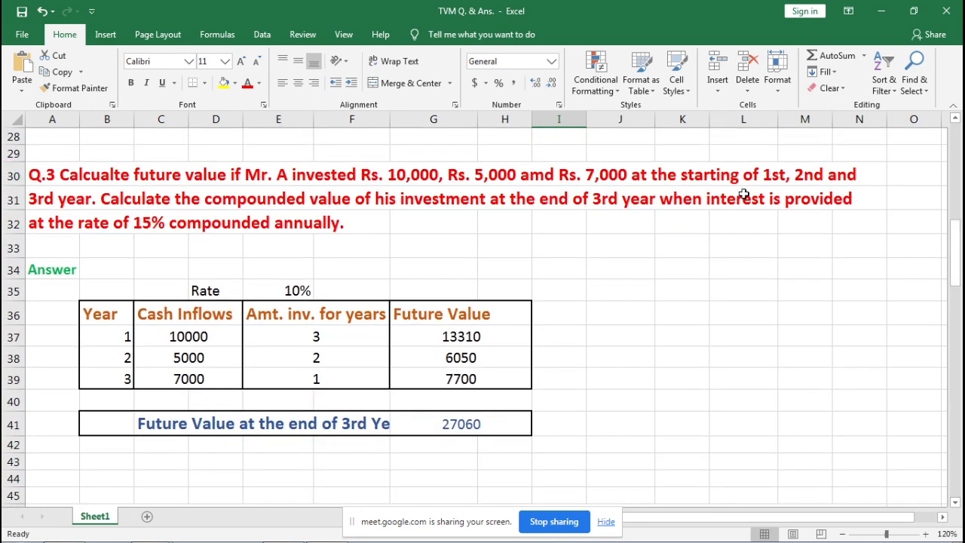
scroll(665, 198, "down", 1)
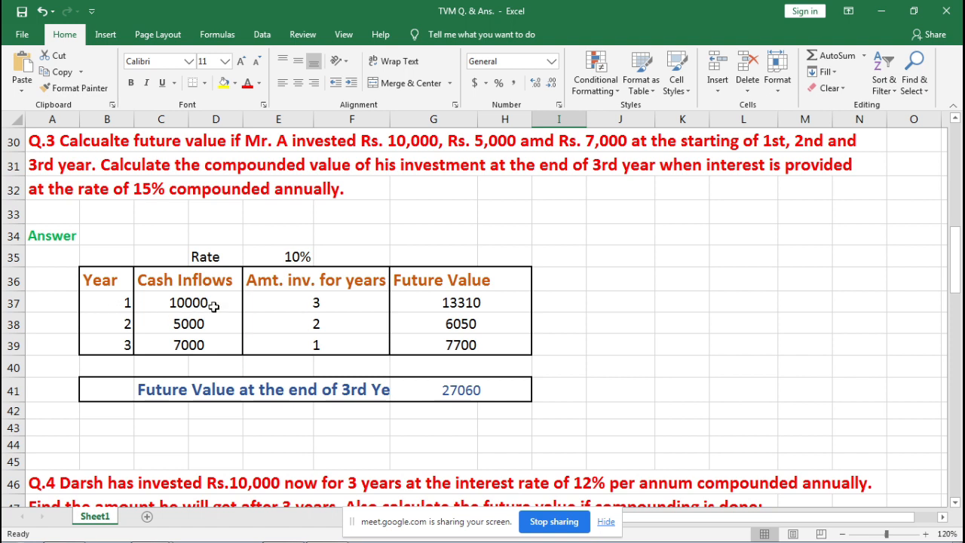
left_click(344, 309)
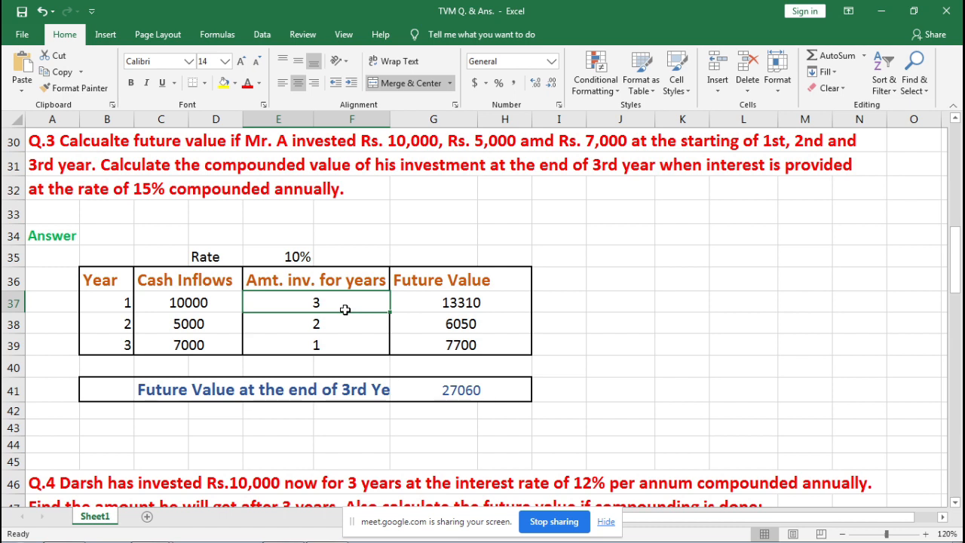
left_click(176, 328)
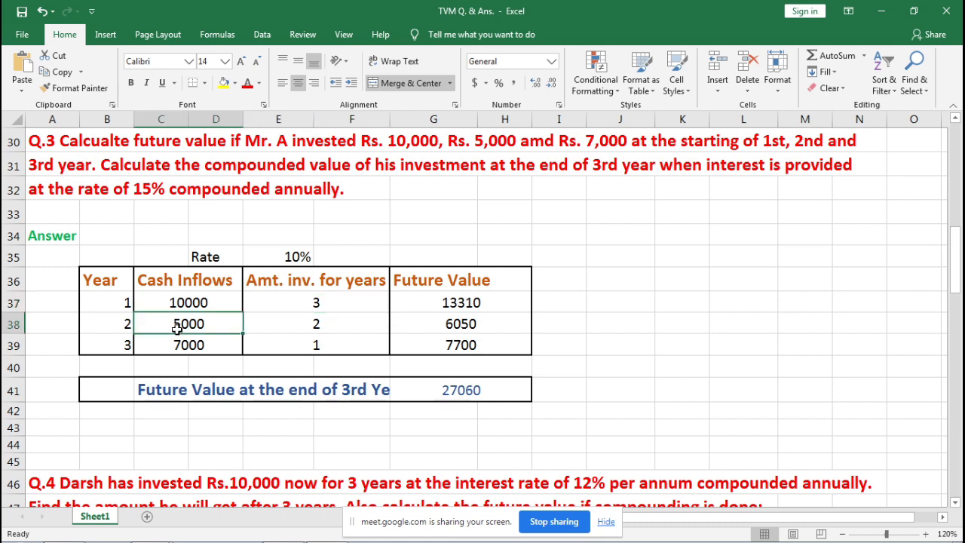
left_click(105, 327)
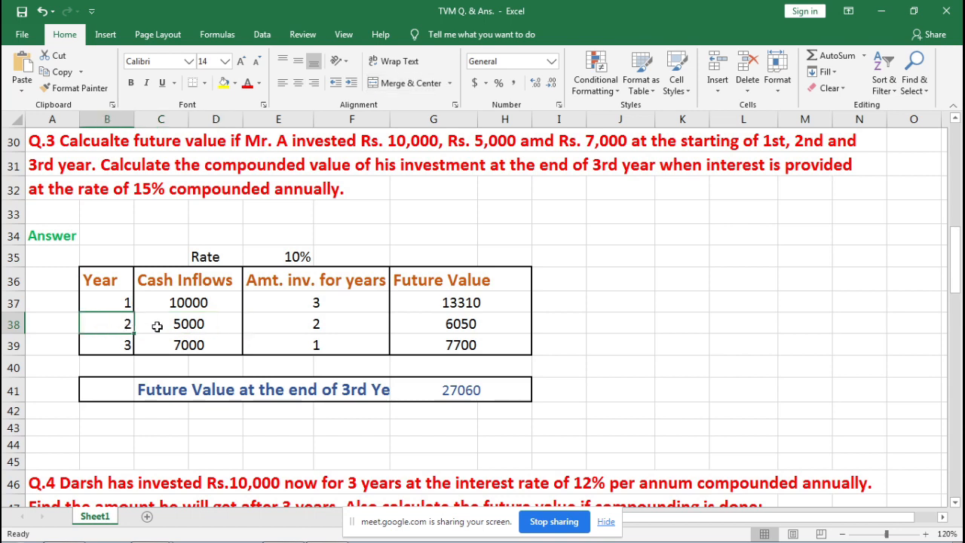
left_click(181, 324)
left_click(300, 324)
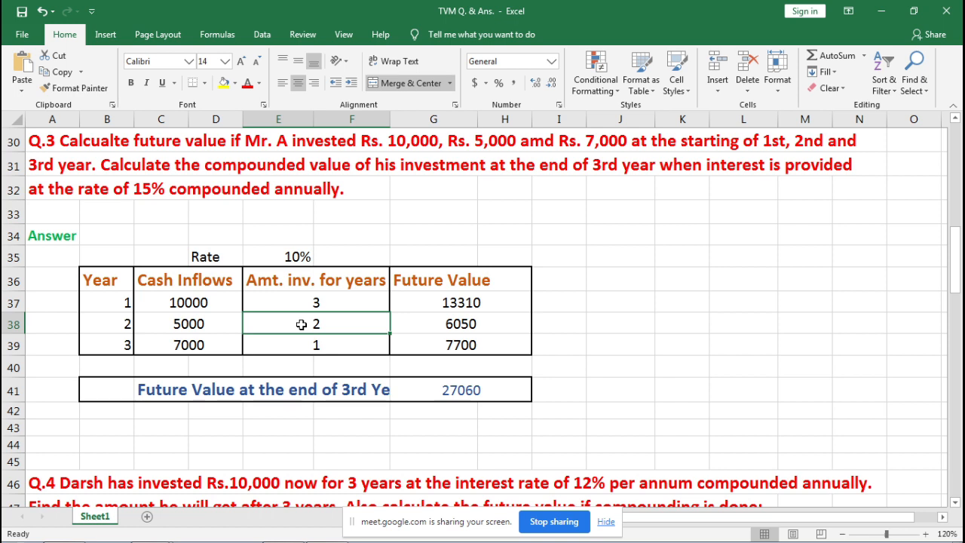
left_click(199, 345)
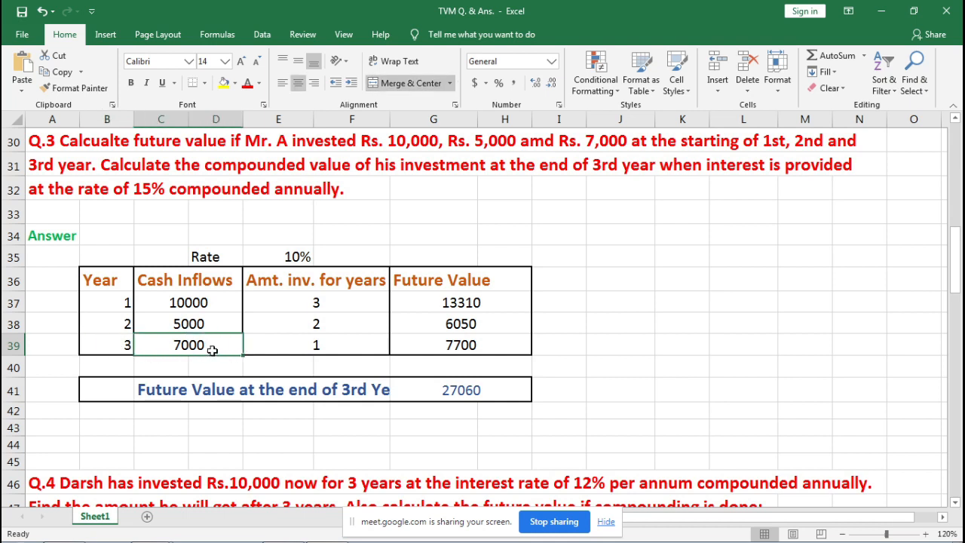
left_click(321, 349)
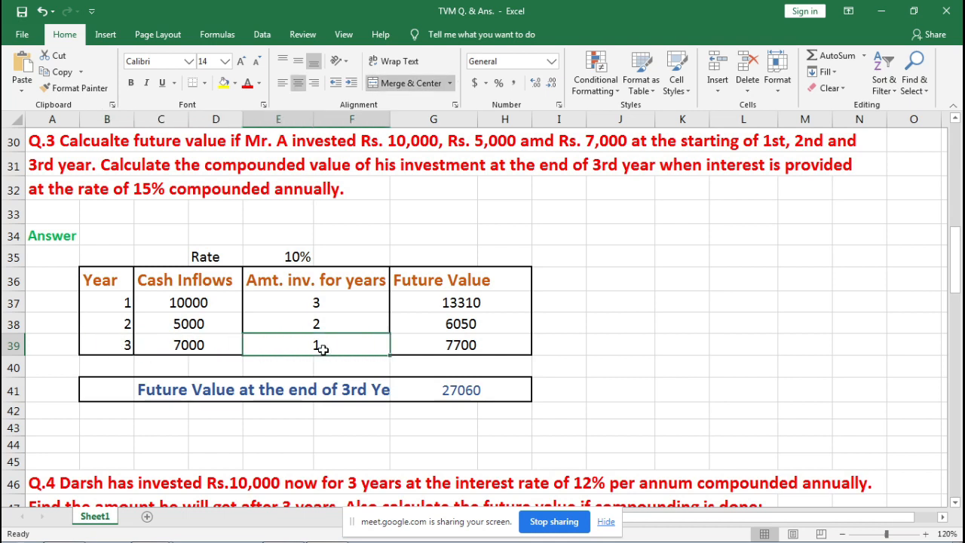
Examine the three yearly future values in G37:G39 of the Q.3 table, and select the empty cell J37.
left_click(480, 303)
left_click(480, 326)
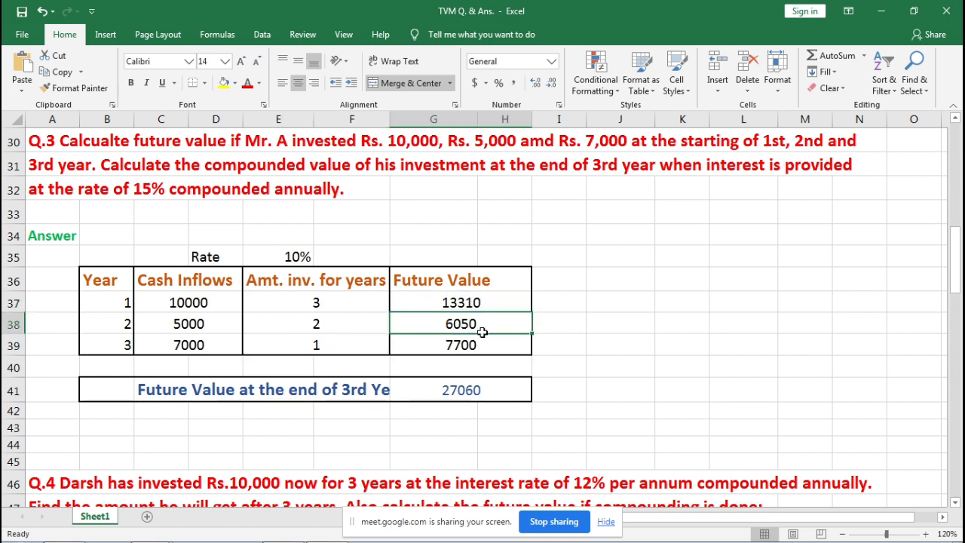
left_click(481, 351)
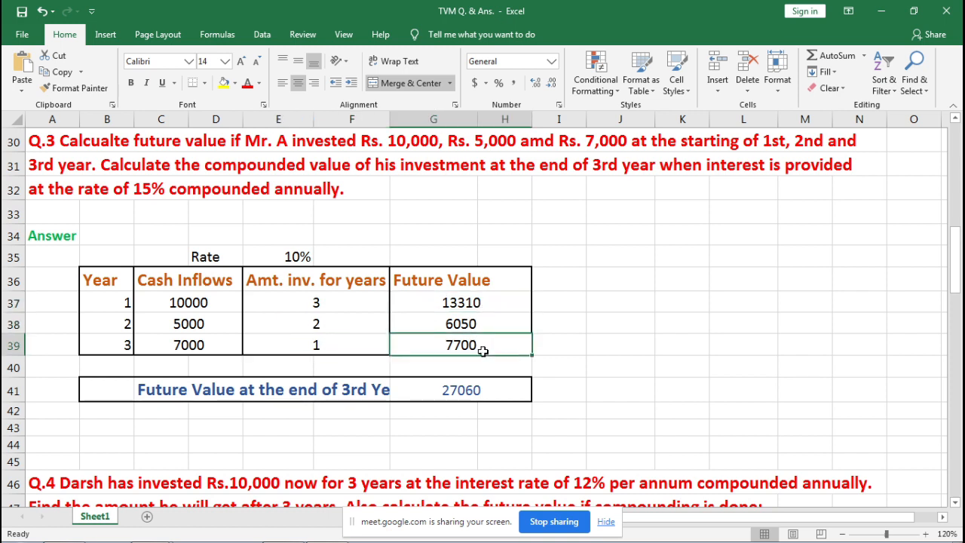
left_click(502, 302)
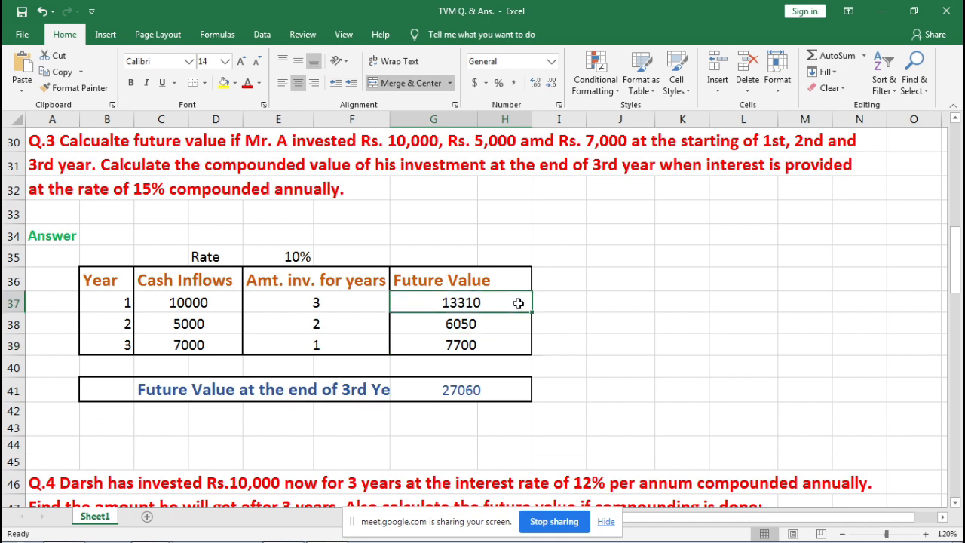
left_click(596, 304)
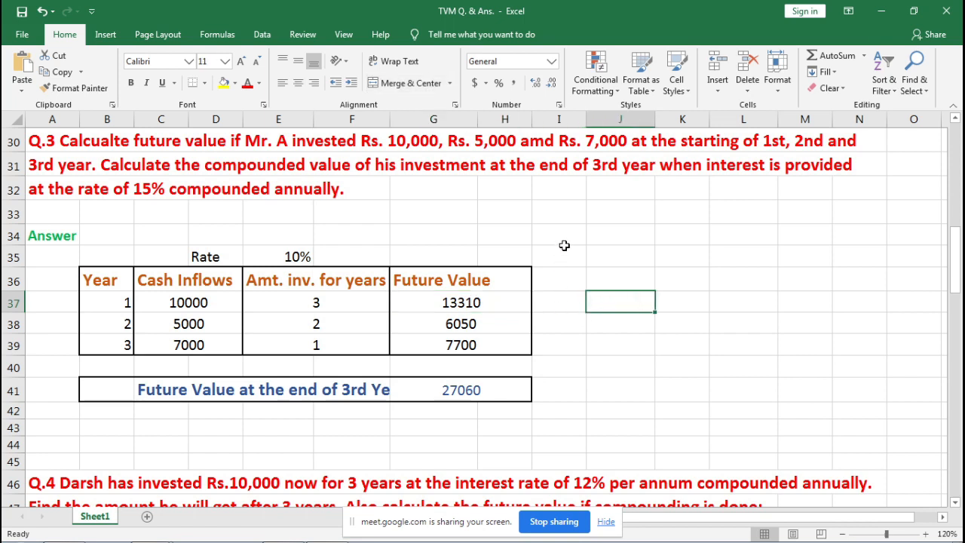
type("=")
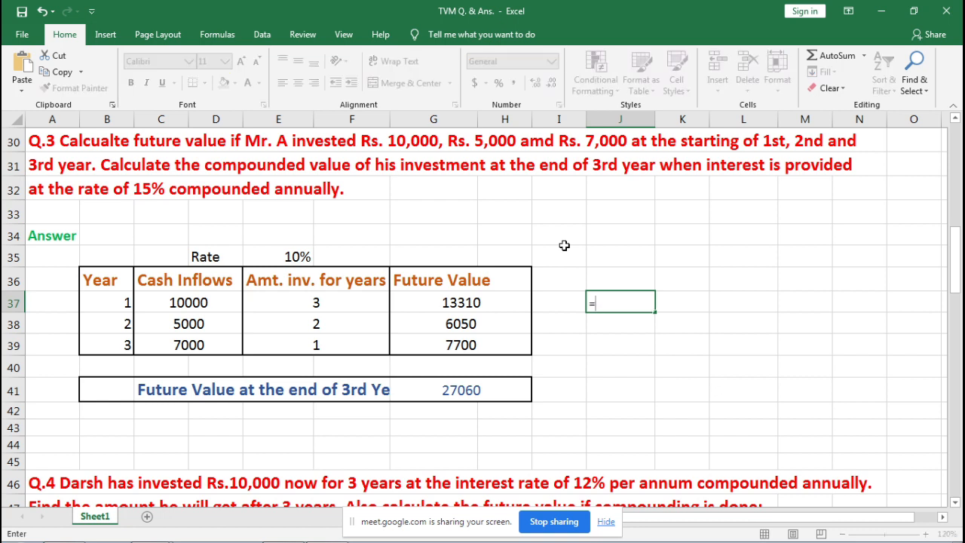
type("fv")
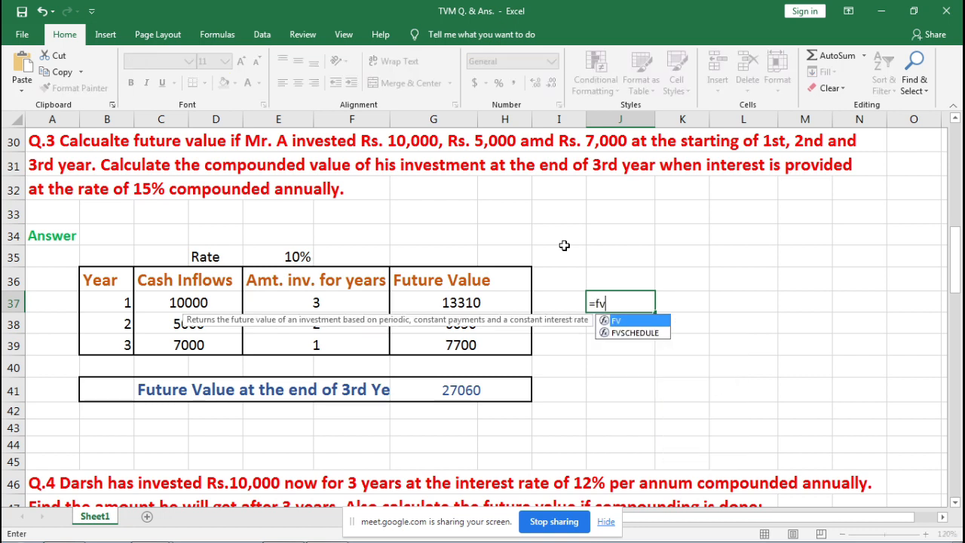
type("(")
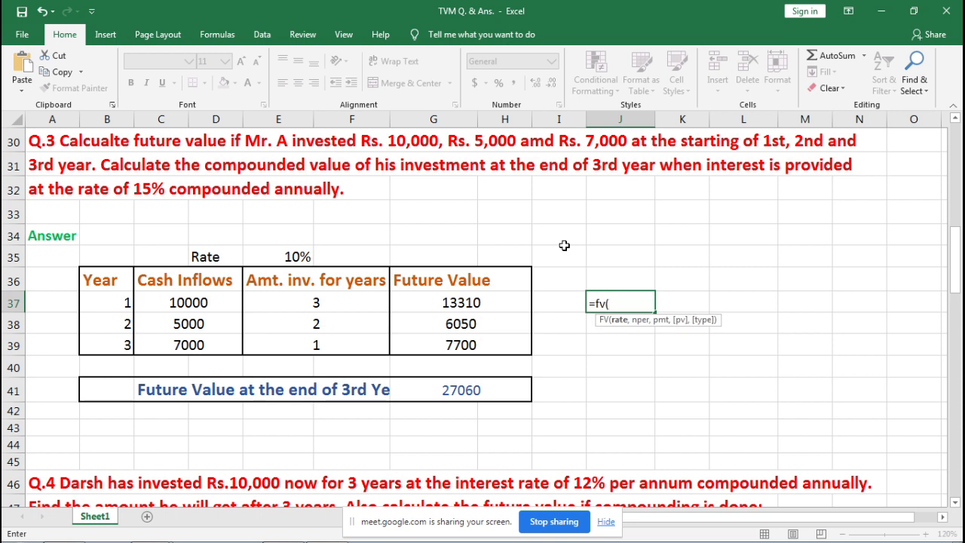
left_click(280, 257)
type(",")
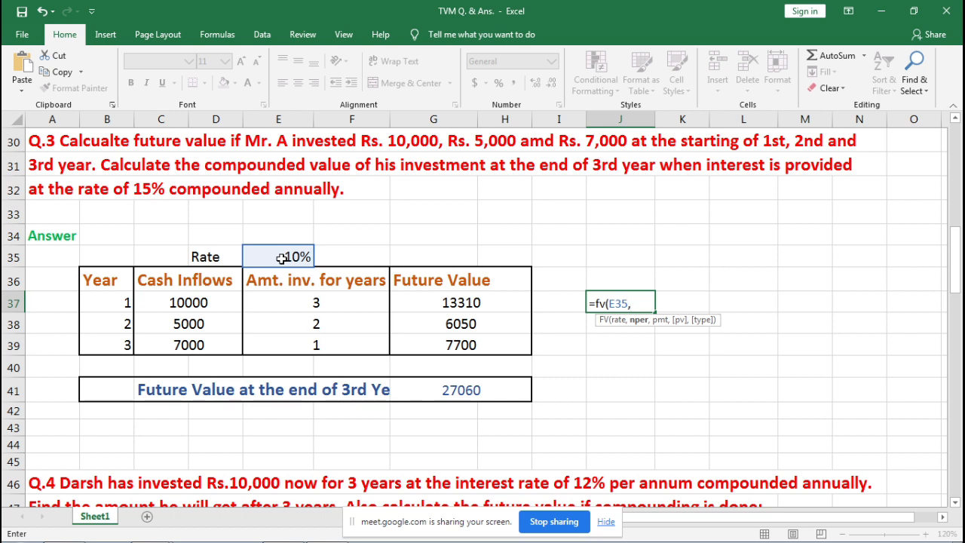
left_click(318, 303)
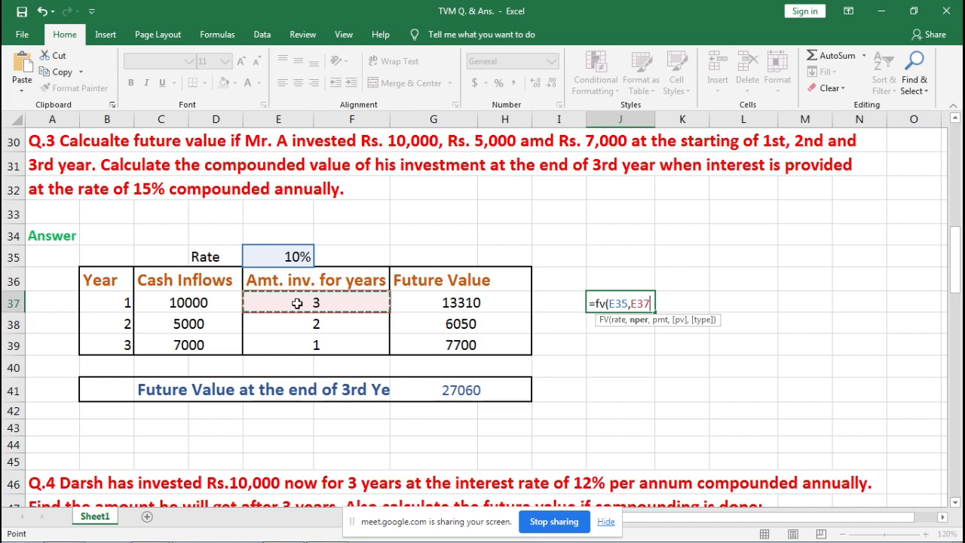
type(",")
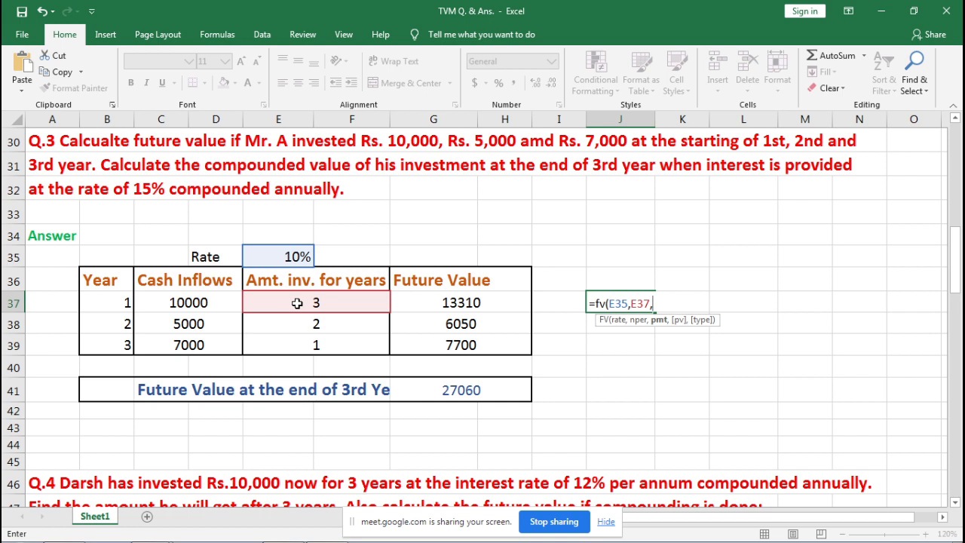
type("0,")
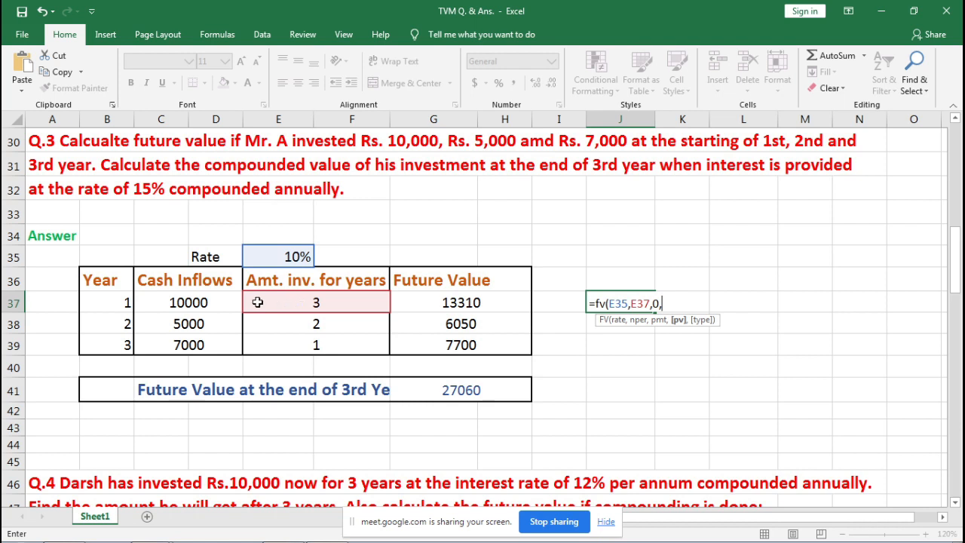
left_click(208, 302)
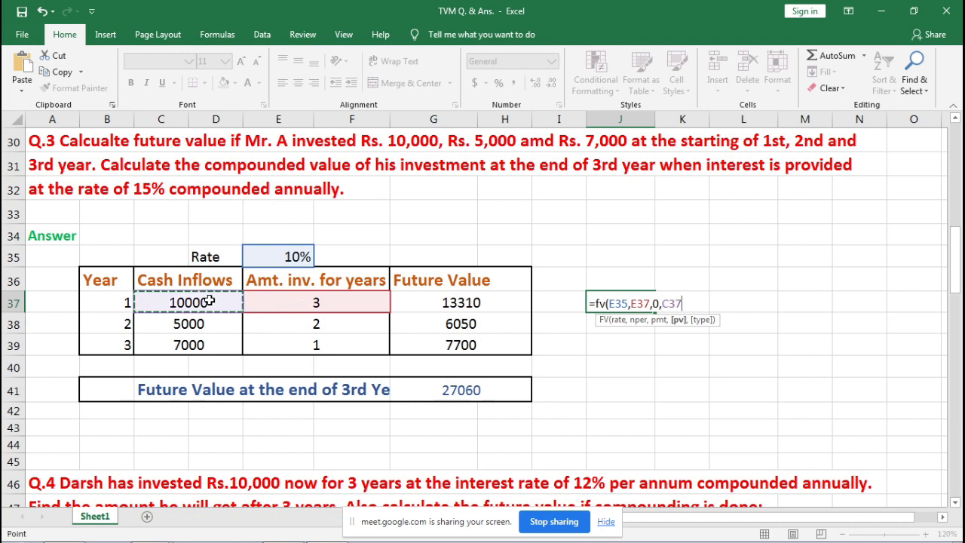
type(",")
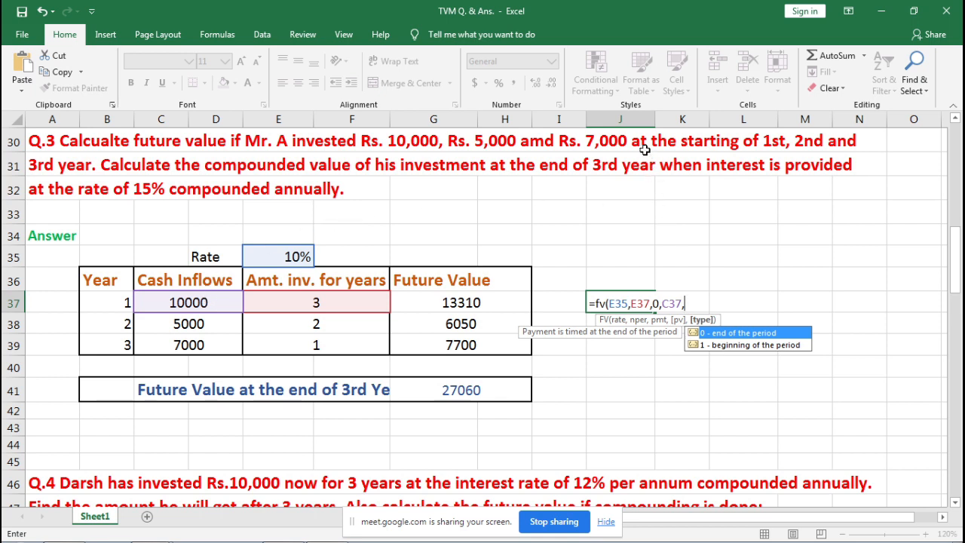
left_click_drag(691, 146, 746, 143)
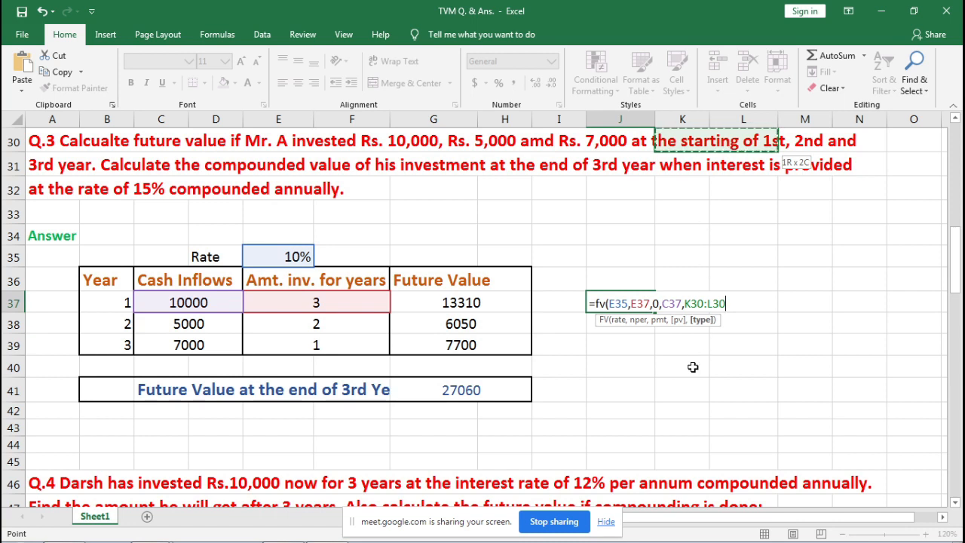
key("F2")
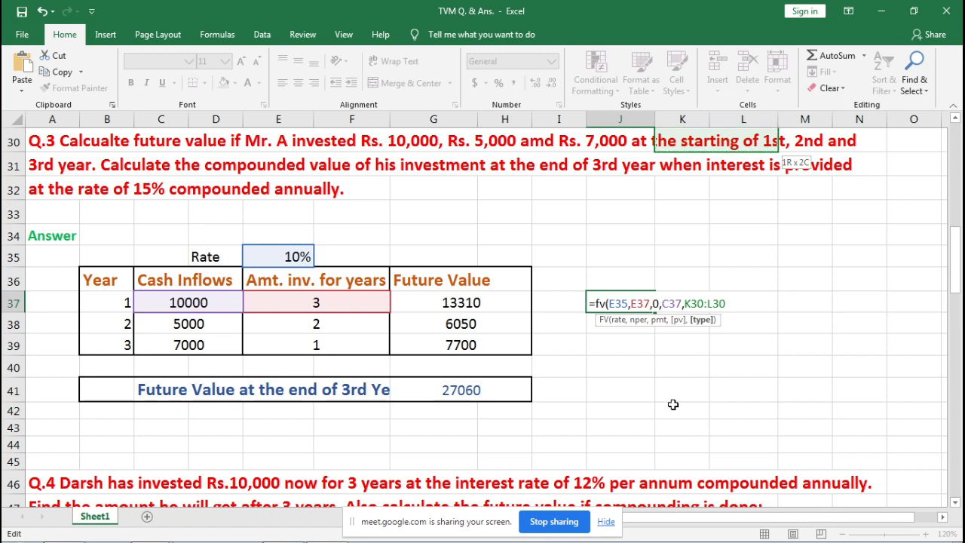
key("Escape")
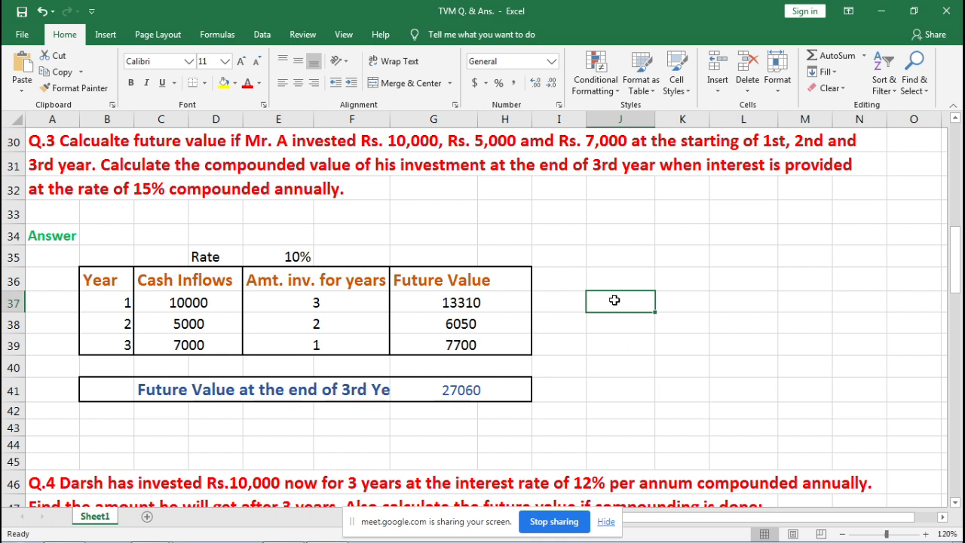
Calculate the first year's future value in J37 with the formula =FV(E35,E37,0,C37,1).
type("=")
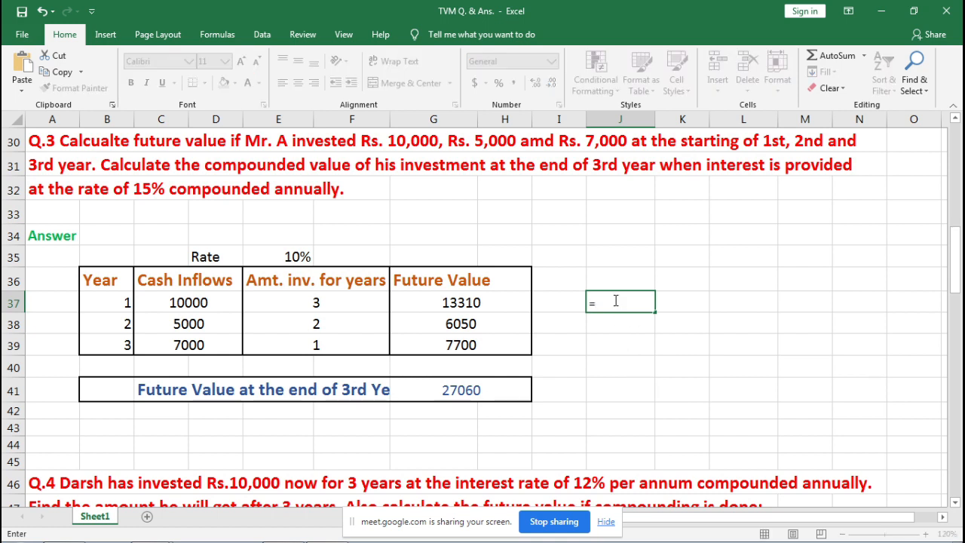
type("fv")
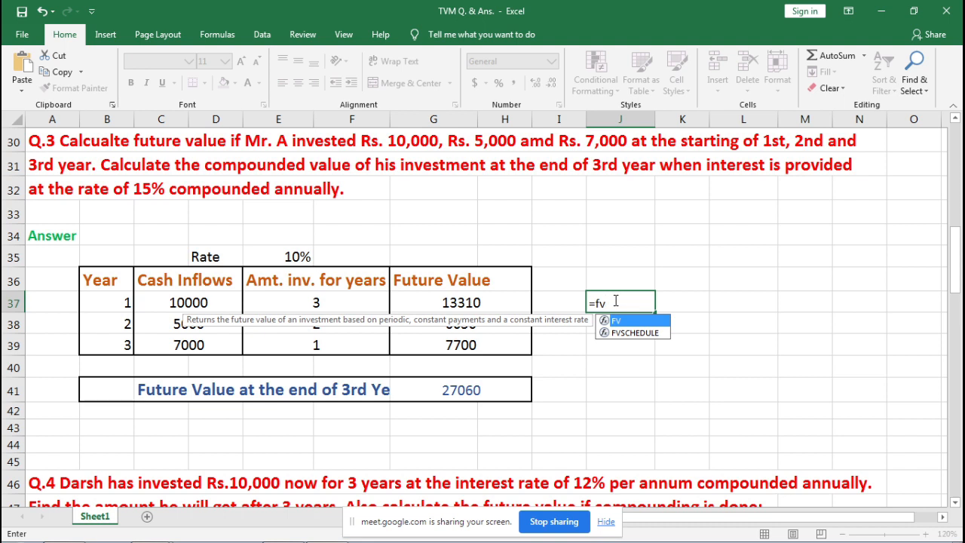
type("(")
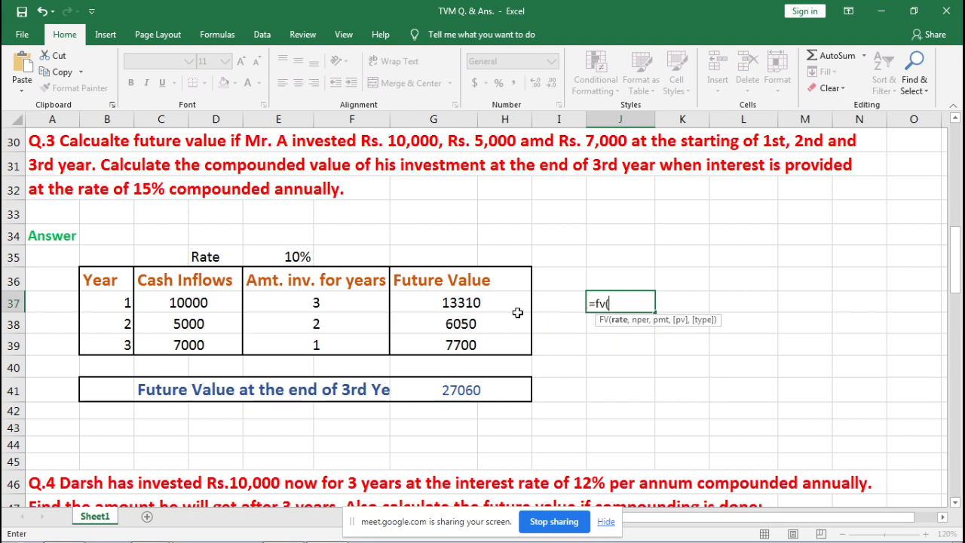
left_click(277, 258)
type(",")
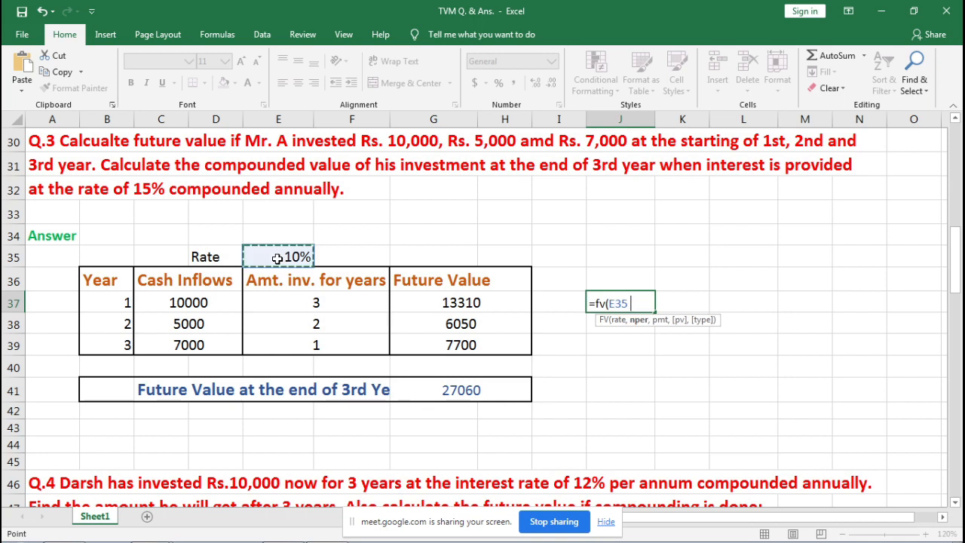
left_click(279, 303)
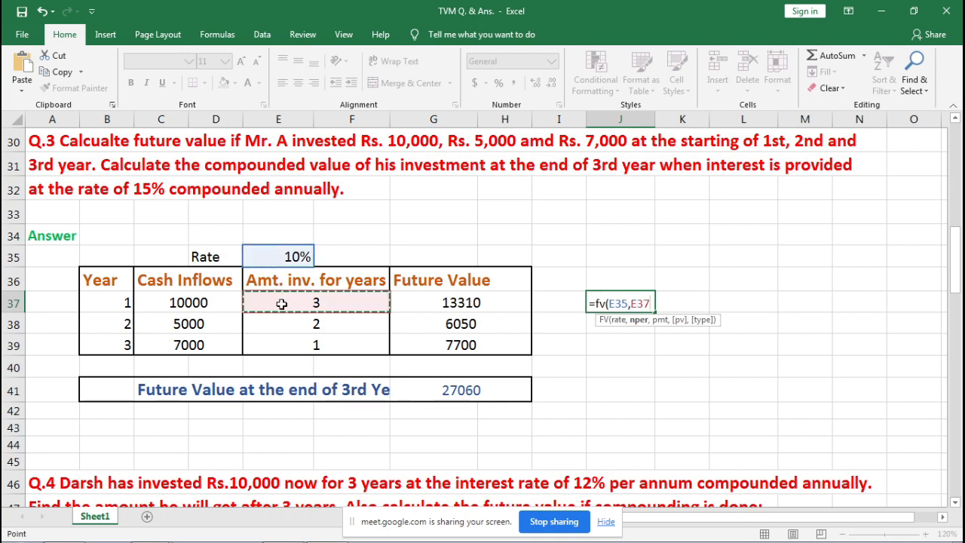
type(",")
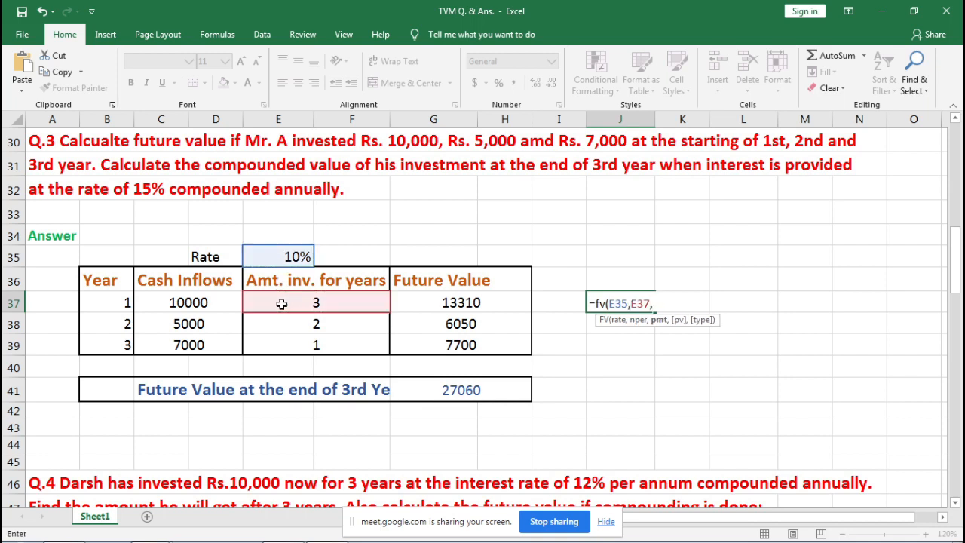
type("0,")
left_click(218, 299)
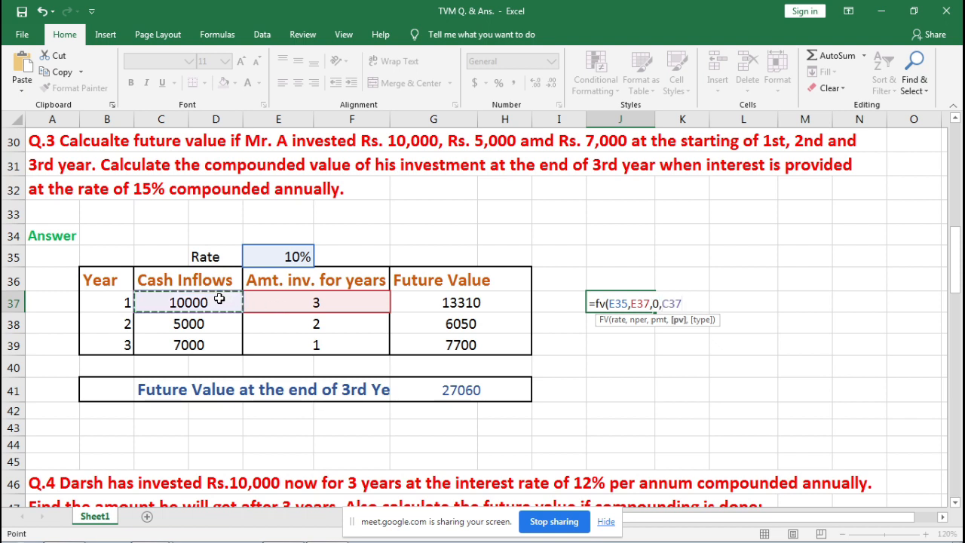
type(",")
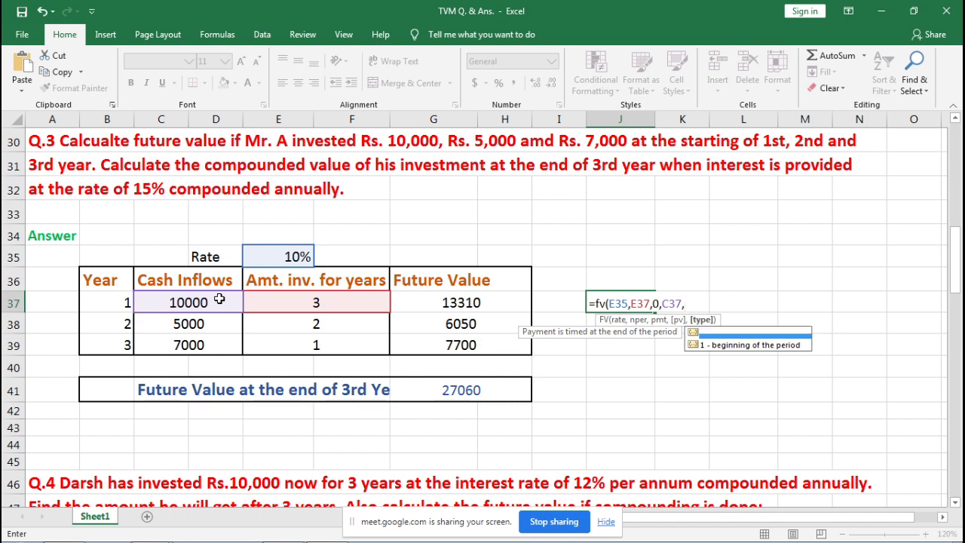
type("1")
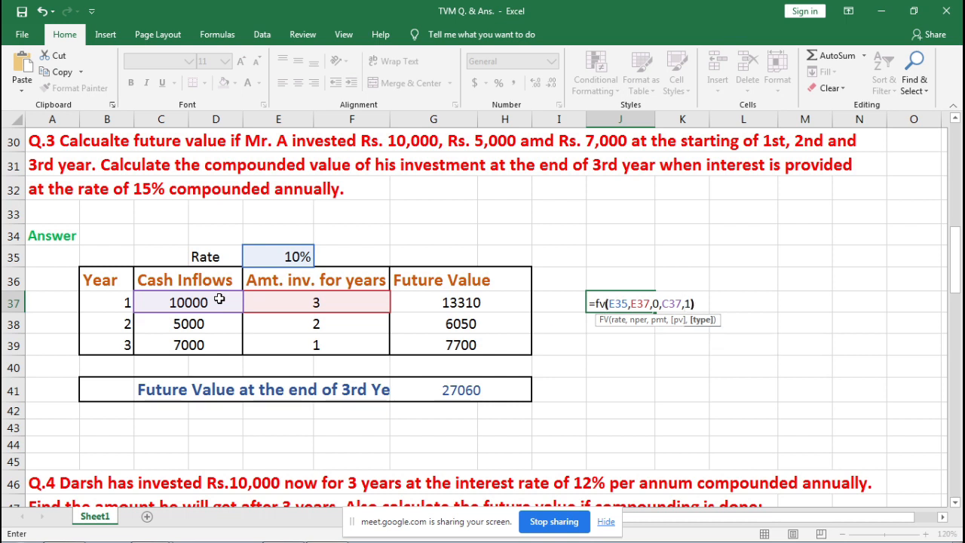
type(")")
key("Return")
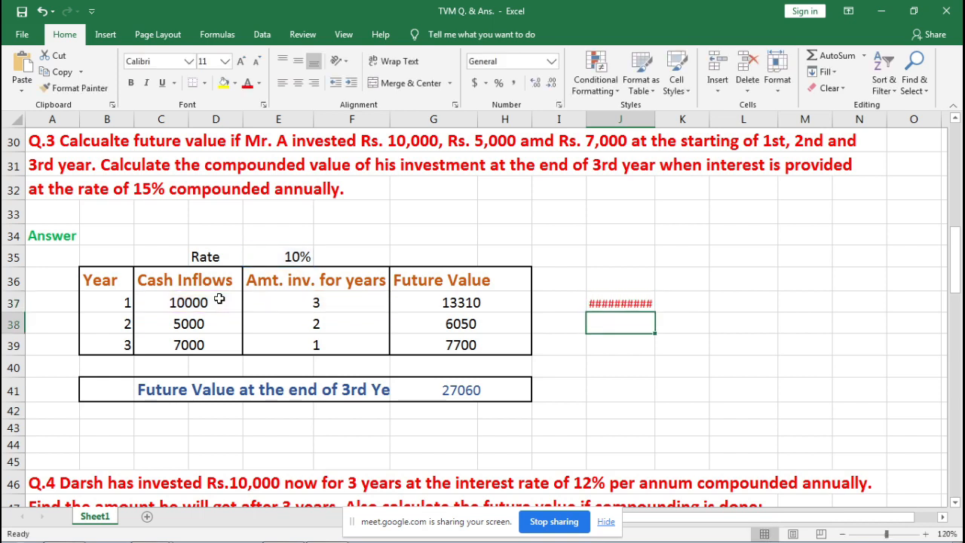
Set the number format of the future value in J37 to General.
key("Up")
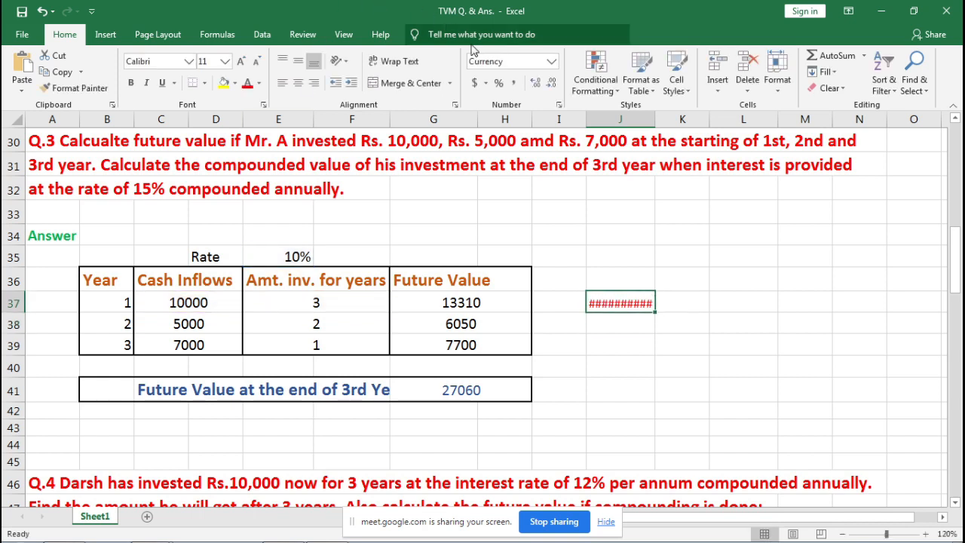
left_click(550, 60)
left_click(548, 79)
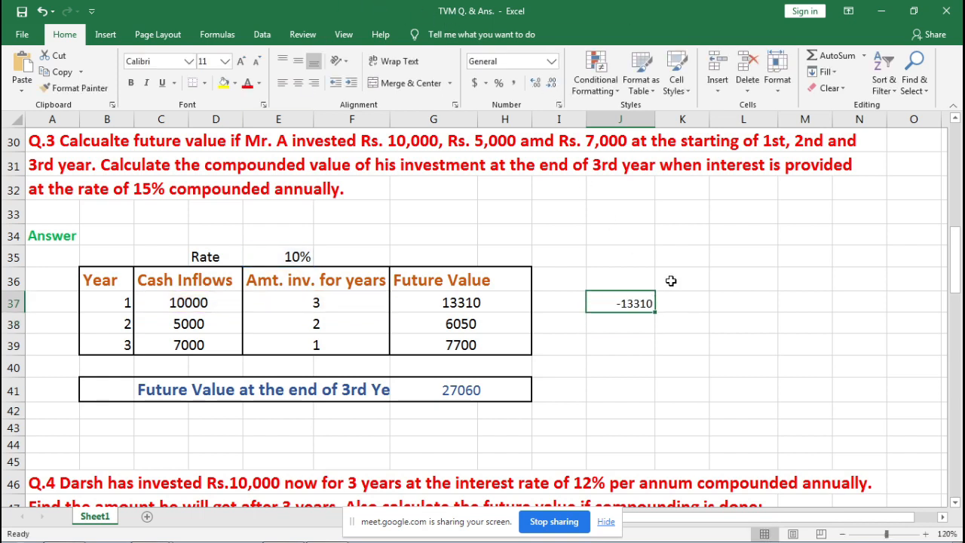
Make the present value argument in J37's formula negative: =FV(E35,E37,0,-C37,1).
double_click(634, 305)
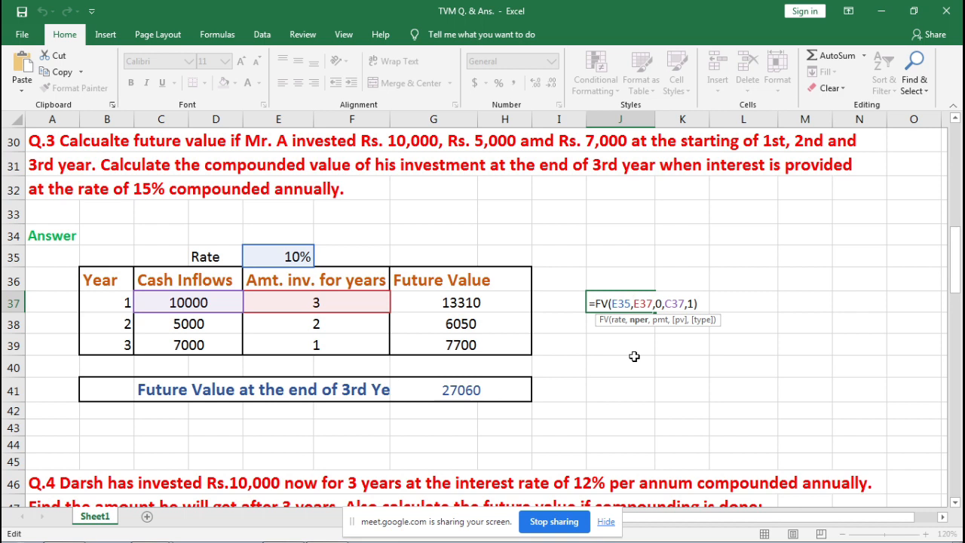
key("Right")
key("Right")
key("Right")
key("Right")
key("Right")
key("Right")
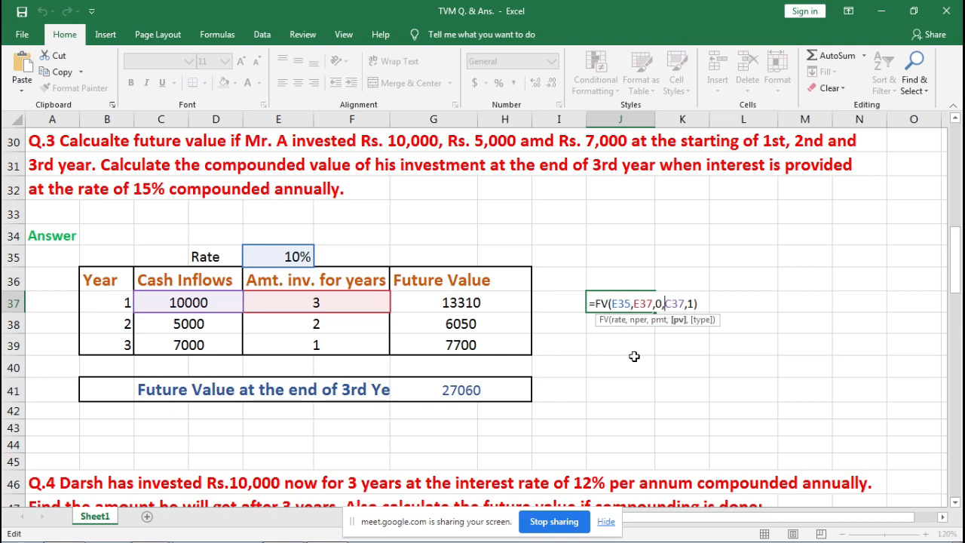
type("-")
key("Return")
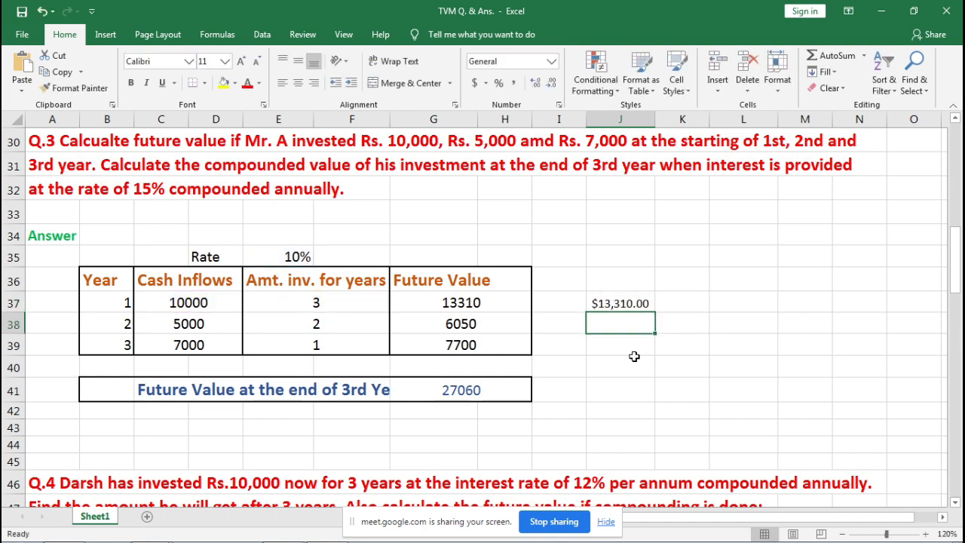
Set the number format of the corrected future value in J37 to General.
key("Up")
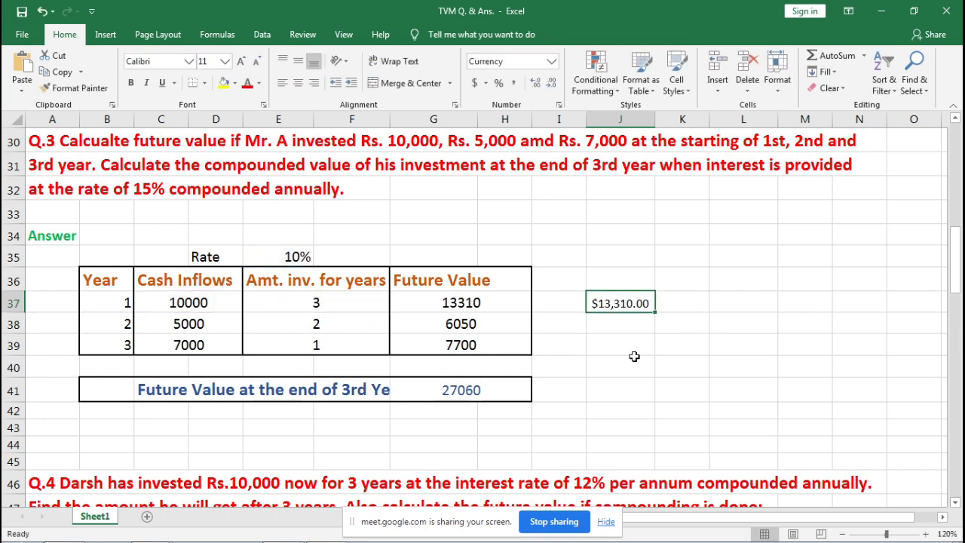
left_click(553, 63)
left_click(542, 74)
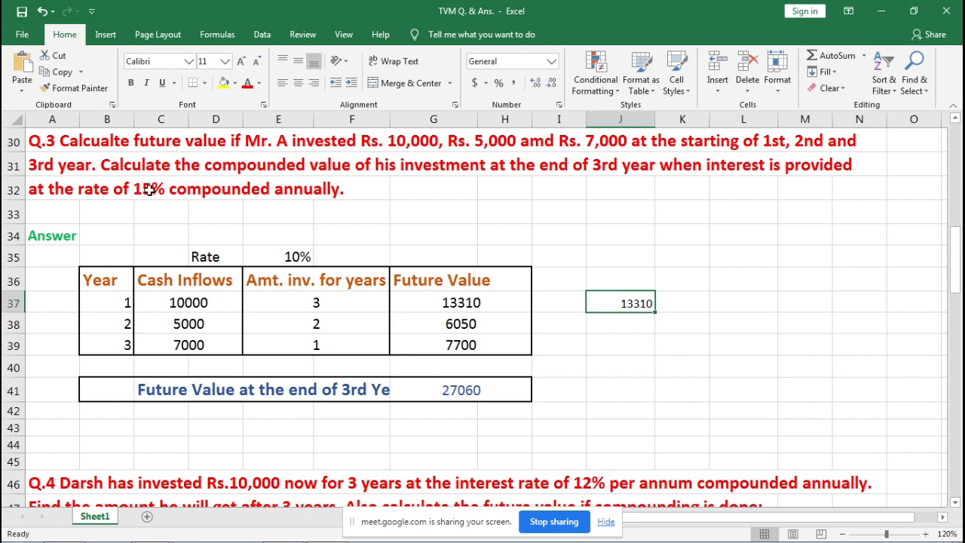
Correct the interest rate in the Q.3 question text in A32 to 10%.
double_click(39, 191)
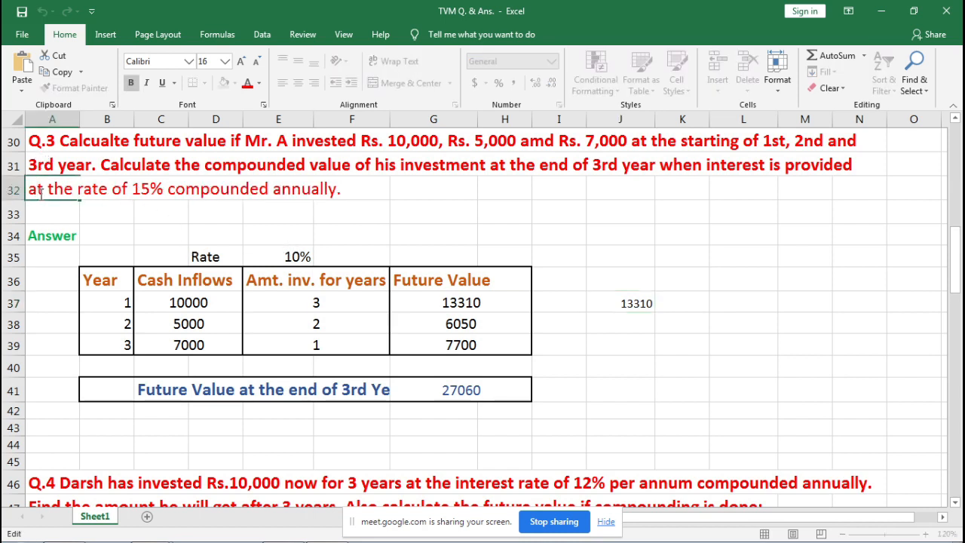
key("Right")
key("Right")
key("Right")
key("Right")
key("Right")
key("Right")
key("Right")
key("Right")
key("Right")
key("Right")
key("Right")
key("Right")
key("Right")
key("Right")
key("Right")
key("Right")
key("BackSpace")
type("0")
key("Return")
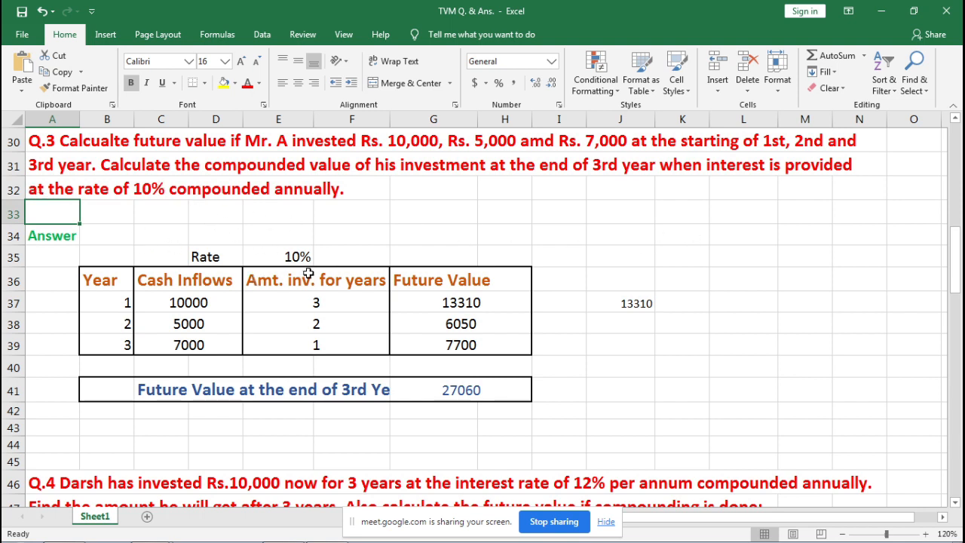
left_click(615, 302)
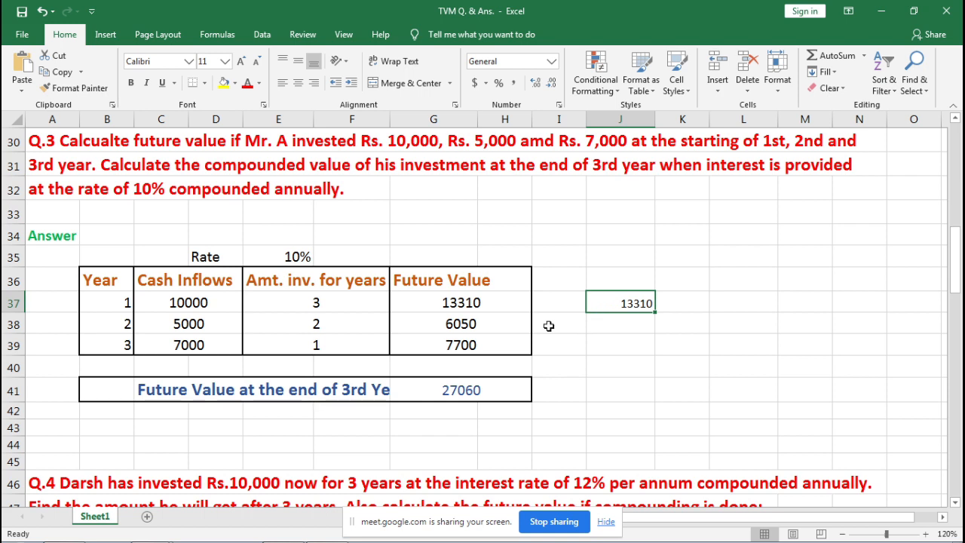
left_click(616, 323)
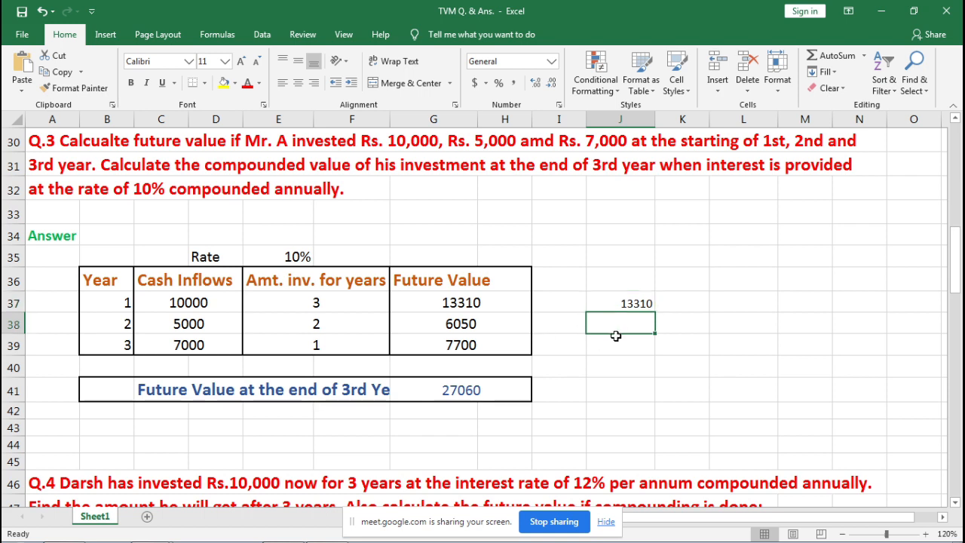
left_click(616, 351)
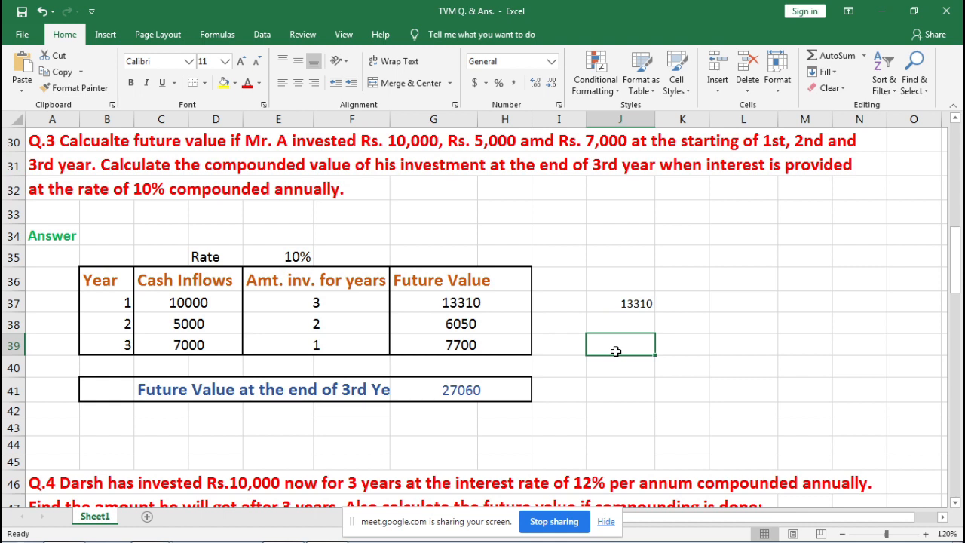
left_click(608, 300)
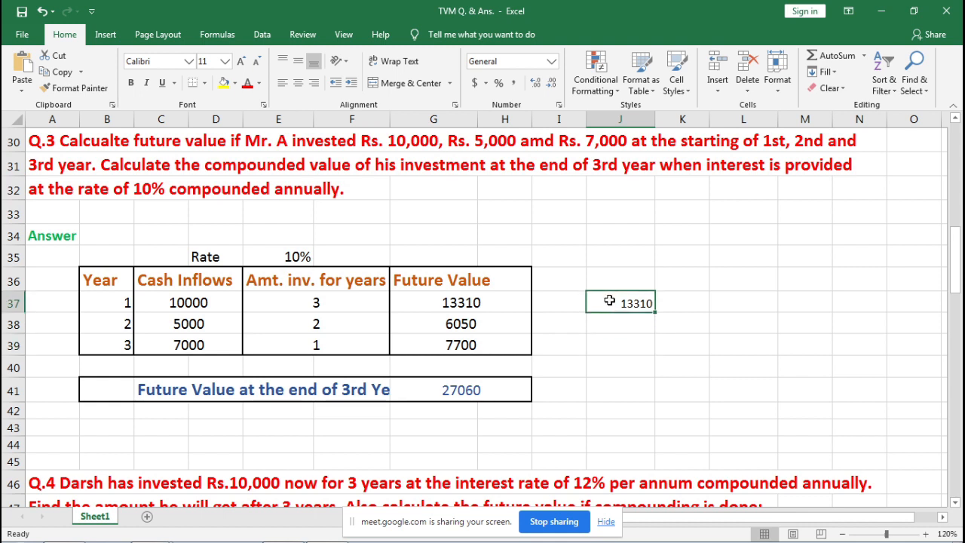
Try to copy the future value formula in J37 down to J38:J39, and clear the pasted cells.
key("ctrl+c")
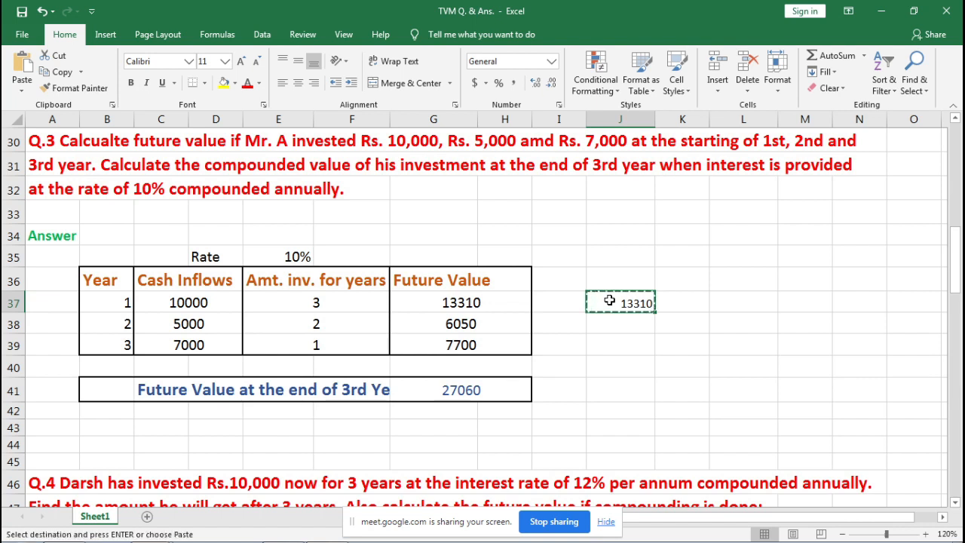
key("Down")
key("shift+Down")
key("ctrl+v")
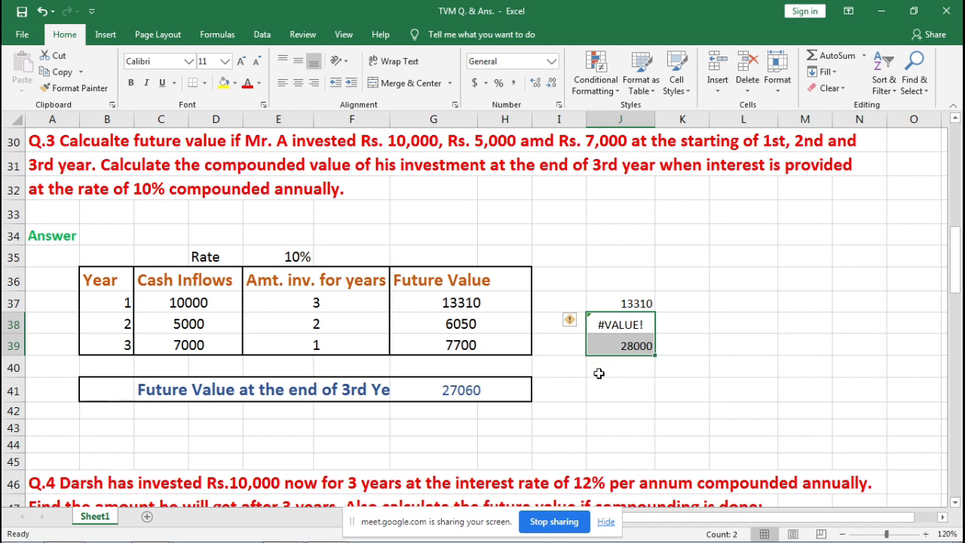
key("Delete")
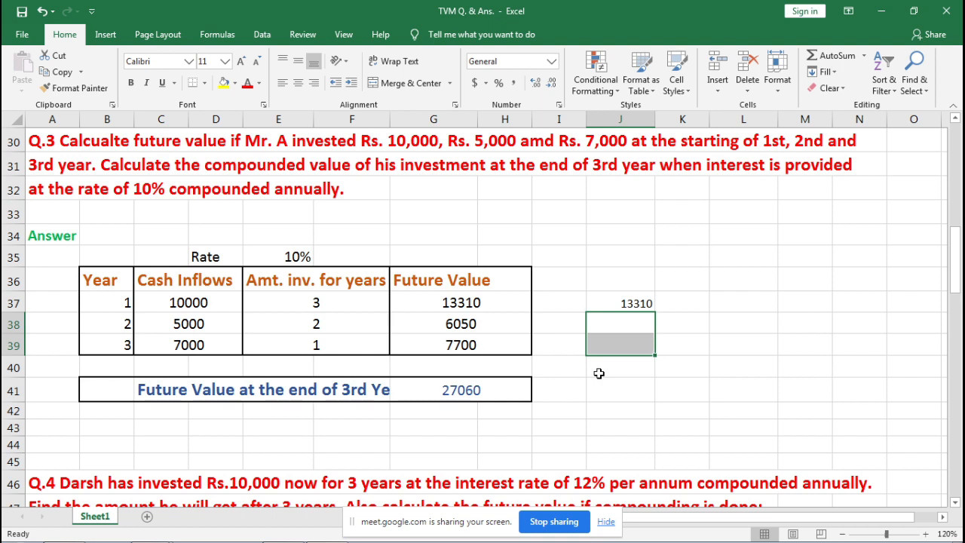
Make the rate reference in J37's formula absolute: =FV($E$35,E37,0,-C37,1).
left_click(712, 307)
left_click(631, 305)
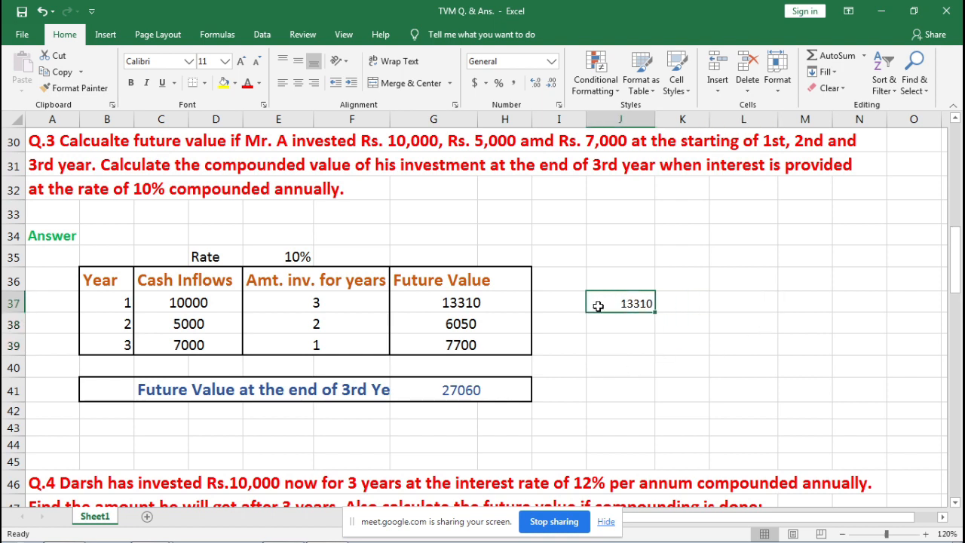
double_click(620, 303)
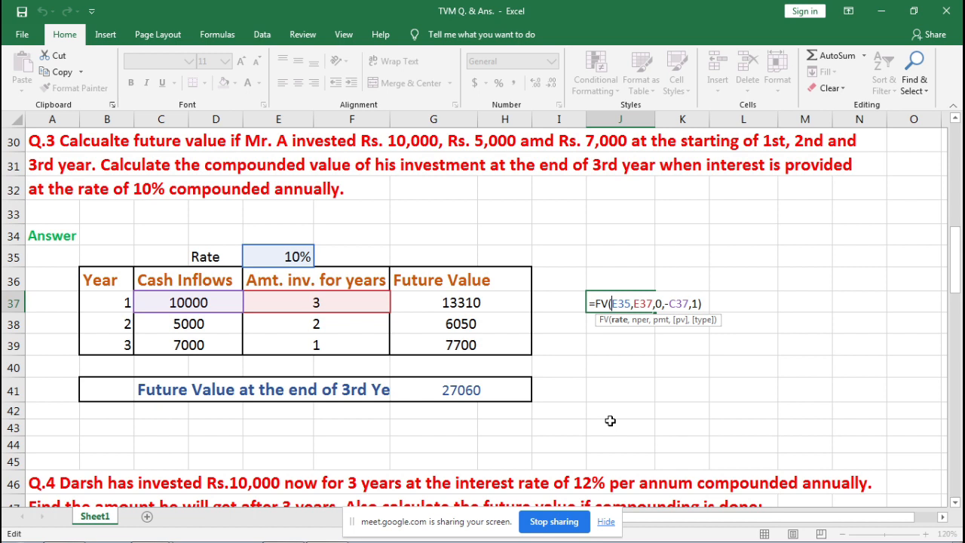
type("$")
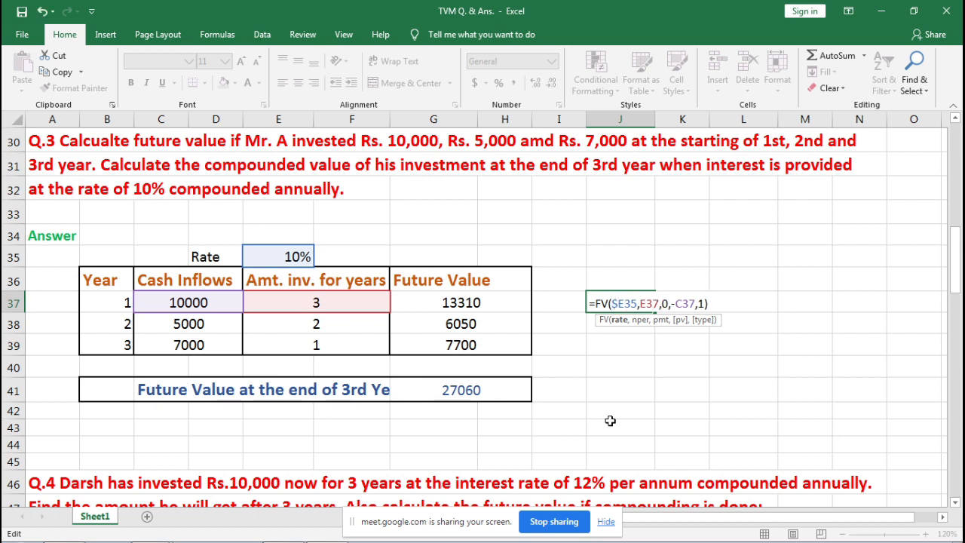
key("Right")
type("$")
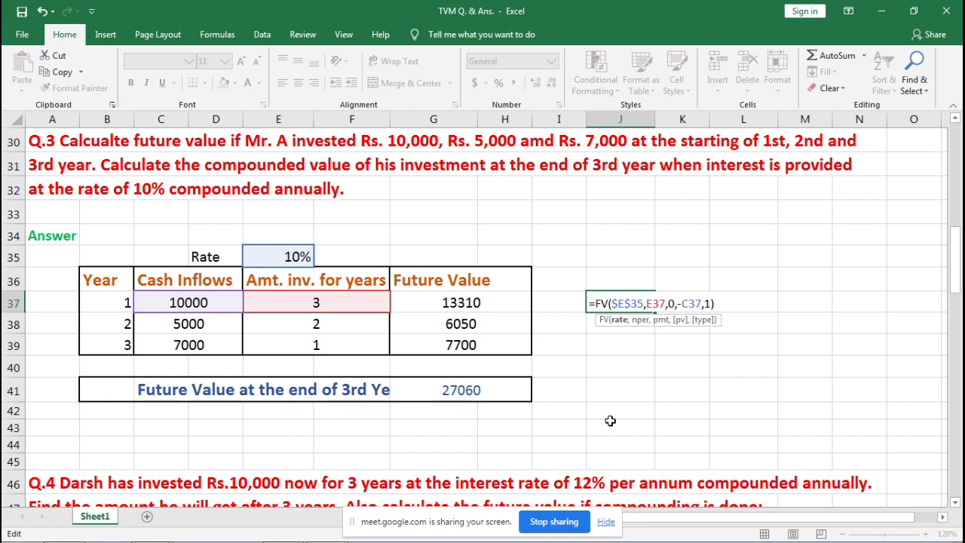
key("Return")
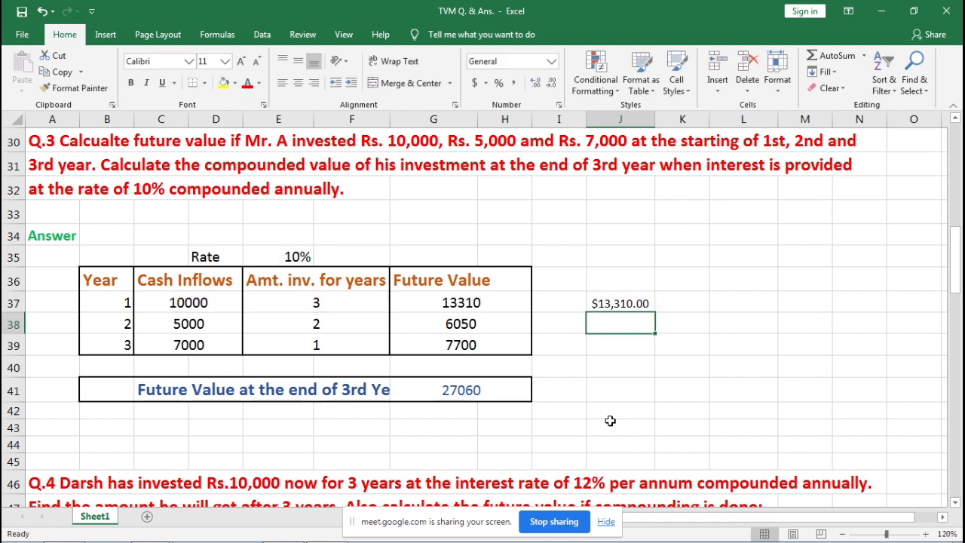
key("Up")
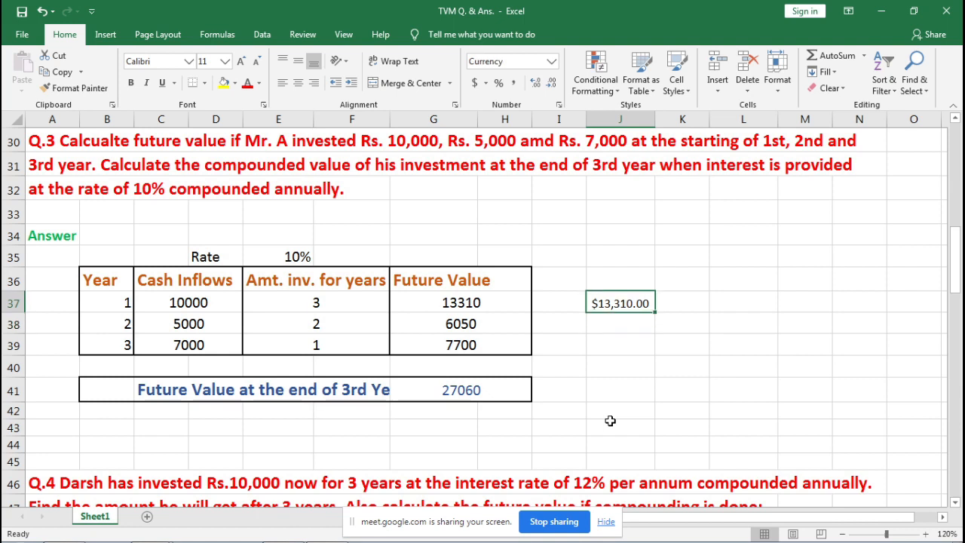
Copy the future value formula from J37 to J38:J39 for the second and third years.
left_click(657, 314)
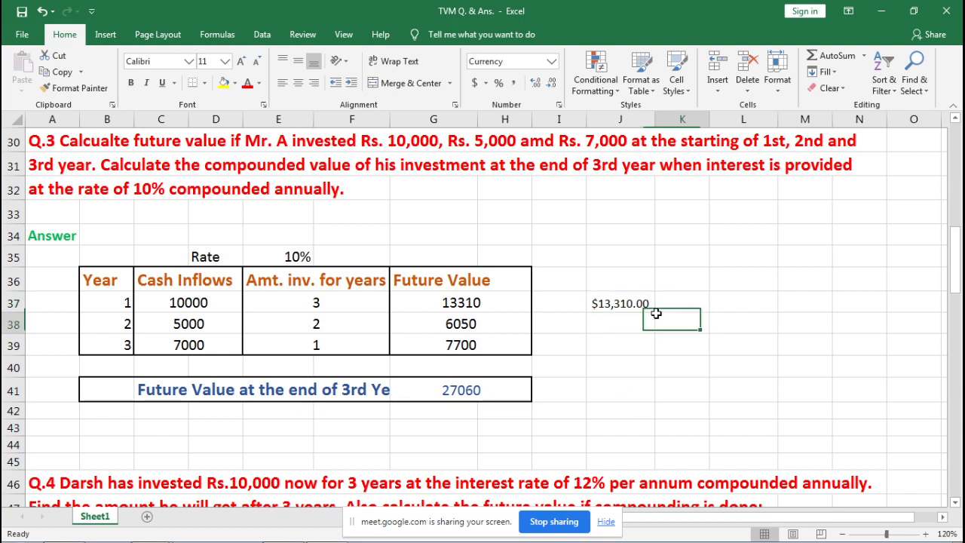
left_click(597, 289)
left_click(628, 309)
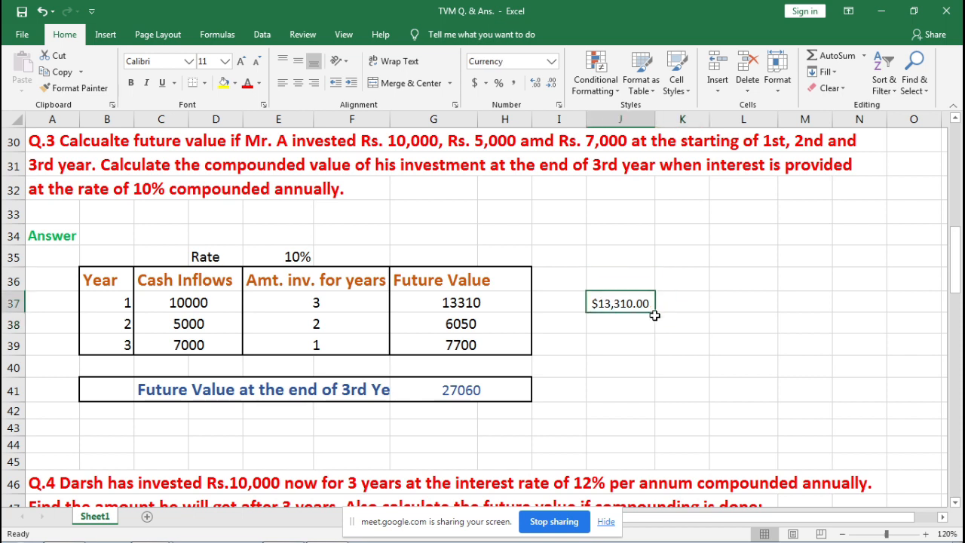
key("ctrl+c")
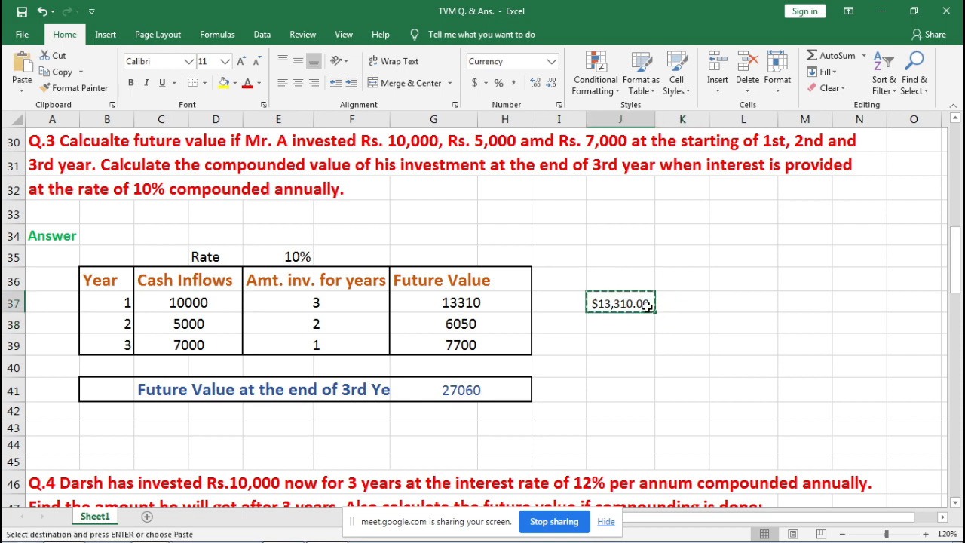
key("Down")
key("shift+Down")
key("Return")
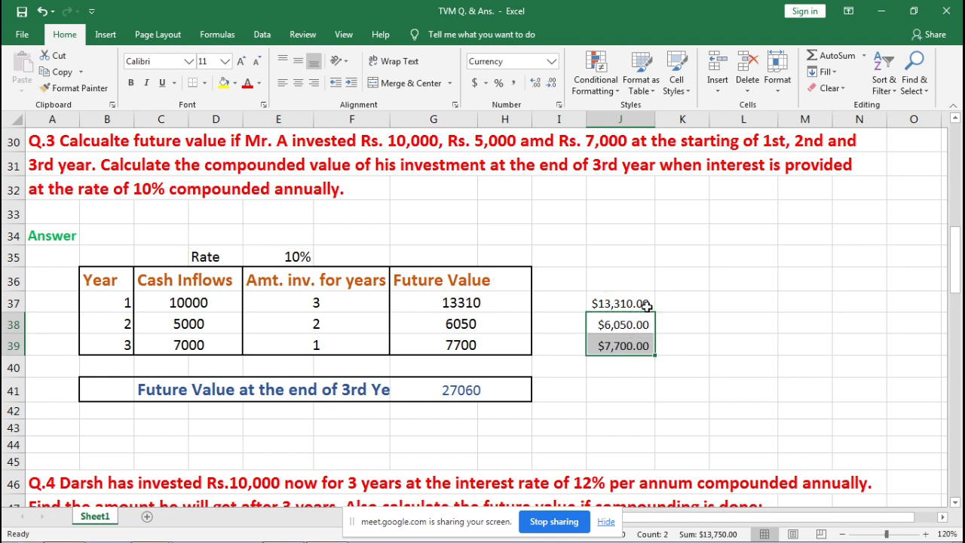
left_click(711, 351)
Set the number format of J37:J39 to General and clear the copied formulas in J38:J39.
left_click_drag(616, 301, 619, 340)
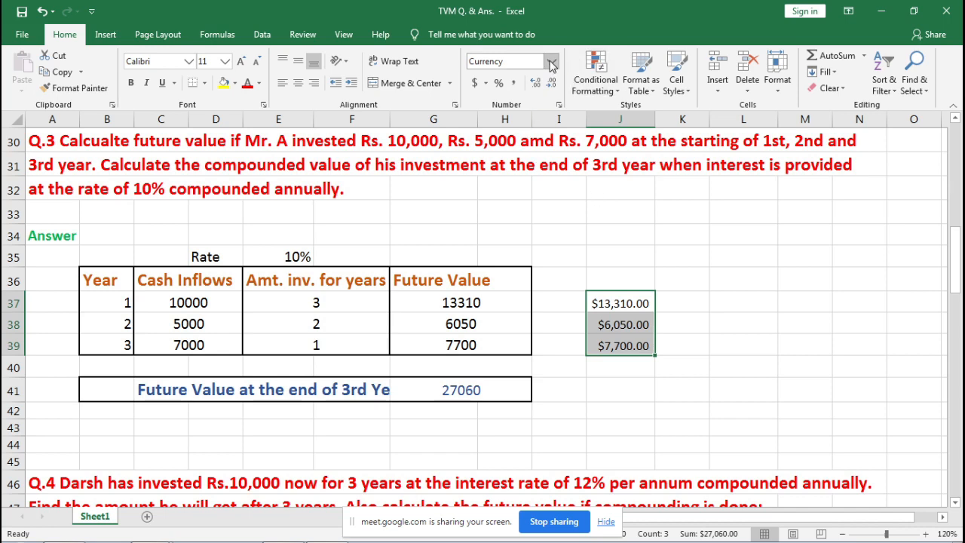
left_click(535, 84)
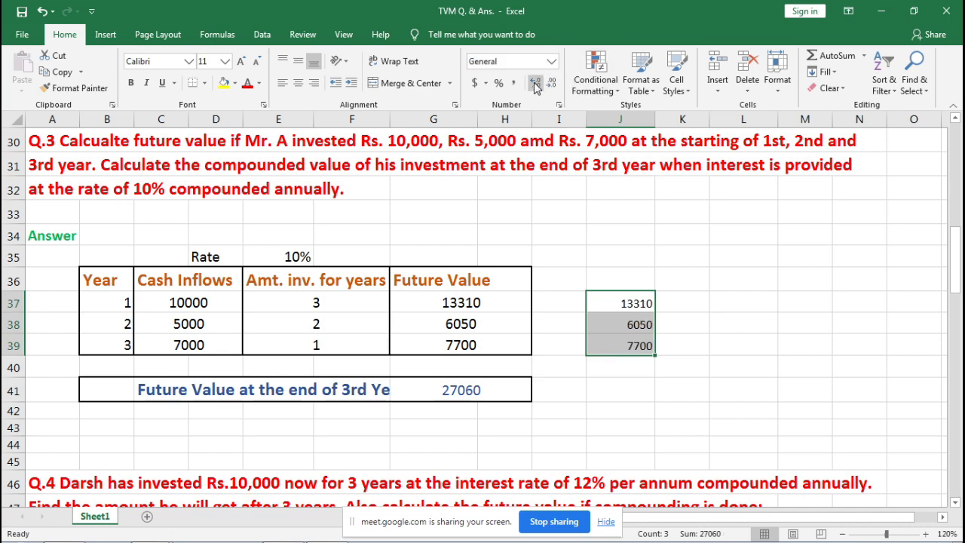
left_click(777, 284)
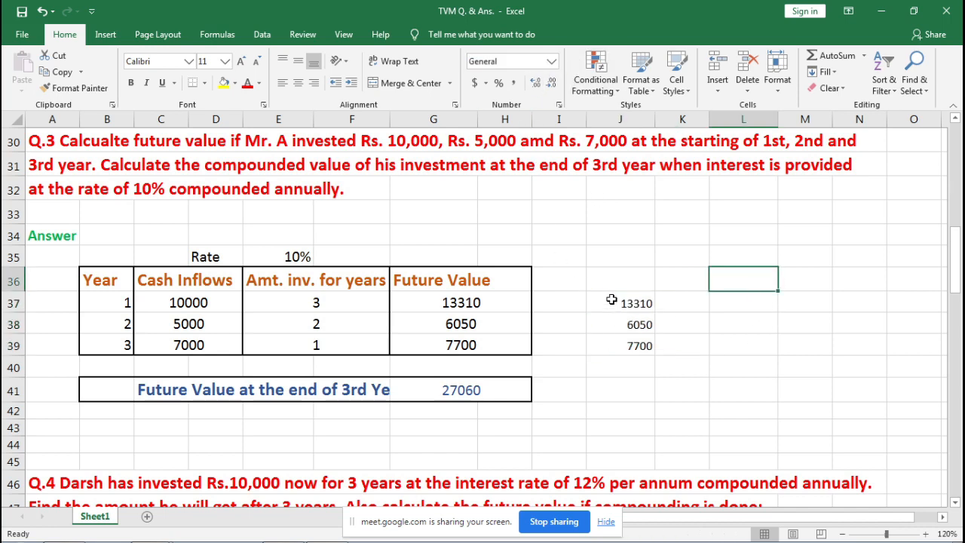
left_click_drag(611, 315, 610, 333)
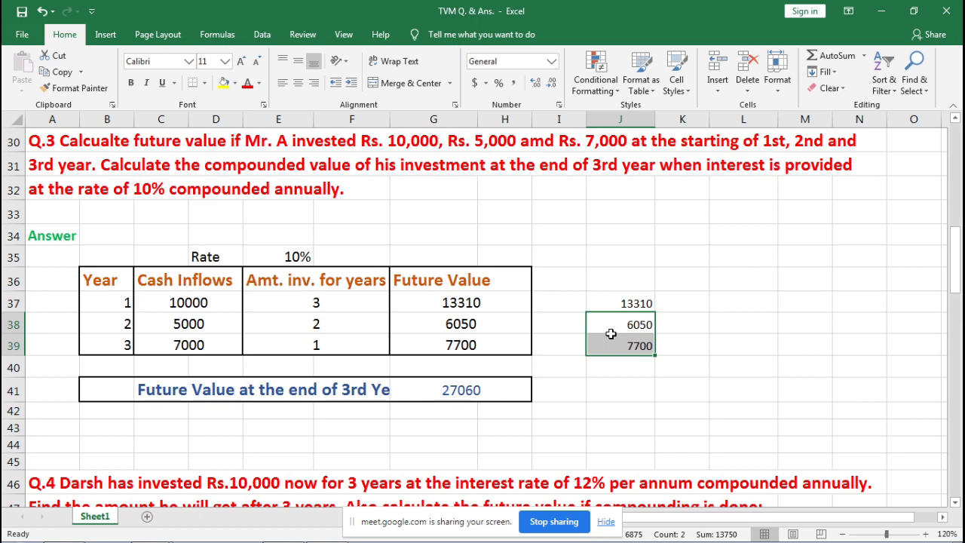
key("Delete")
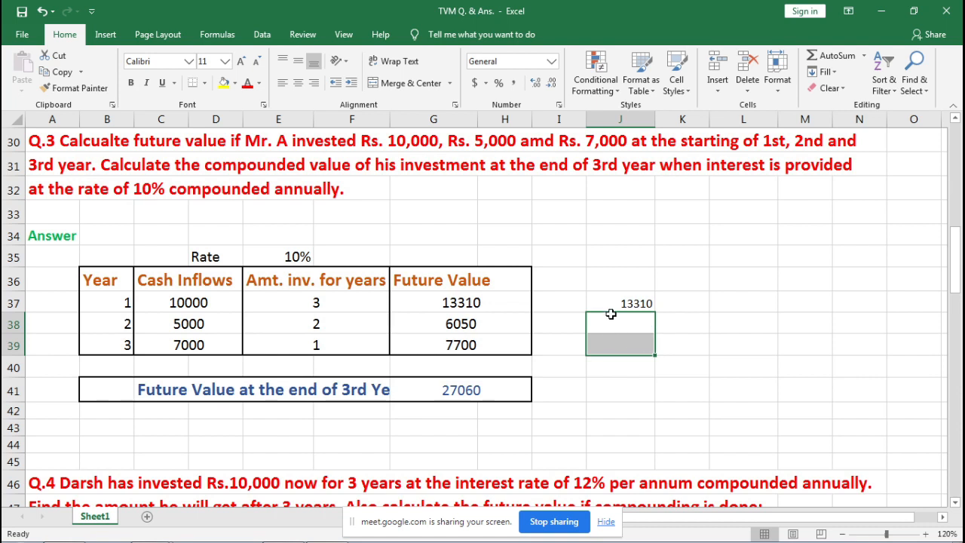
Remove the dollar signs from the rate reference in J37's formula and re-enter them as $E$35.
double_click(610, 304)
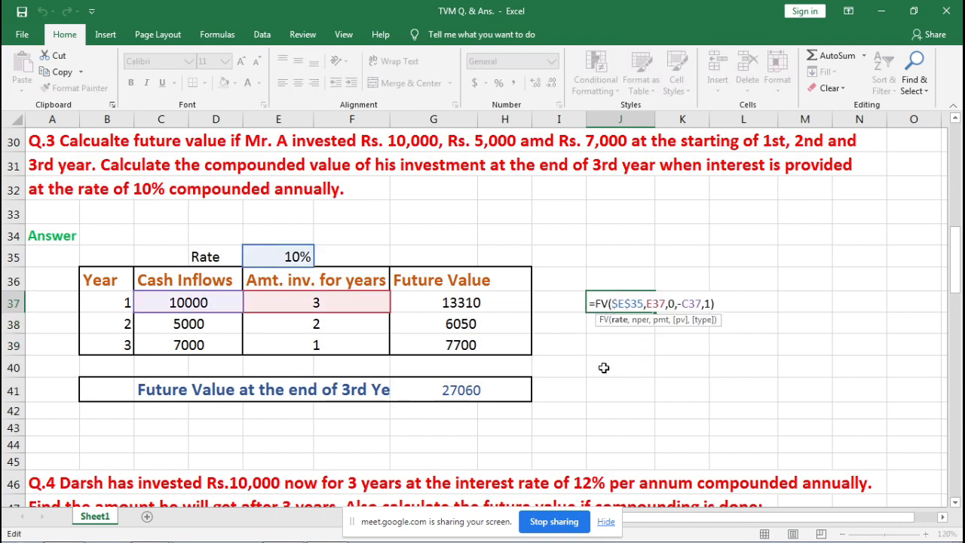
key("Delete")
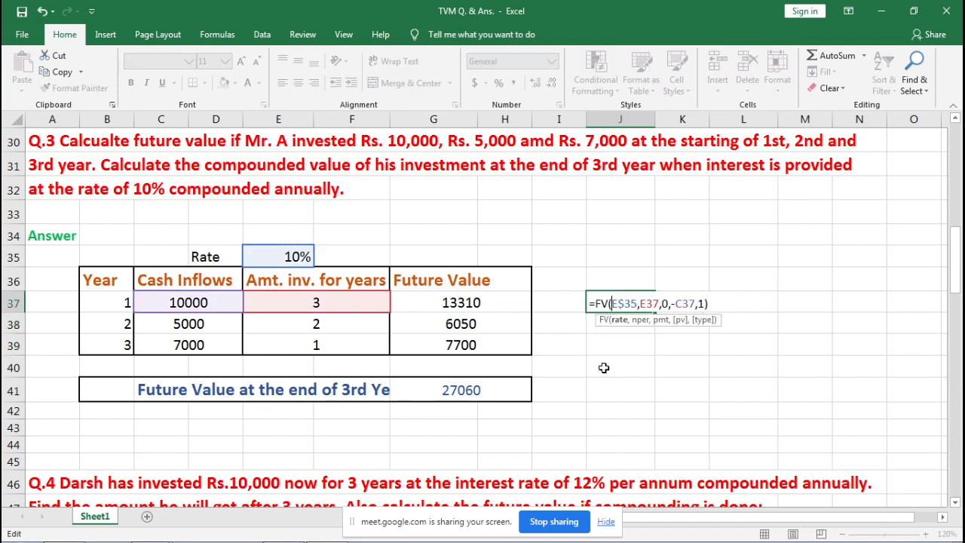
key("Delete")
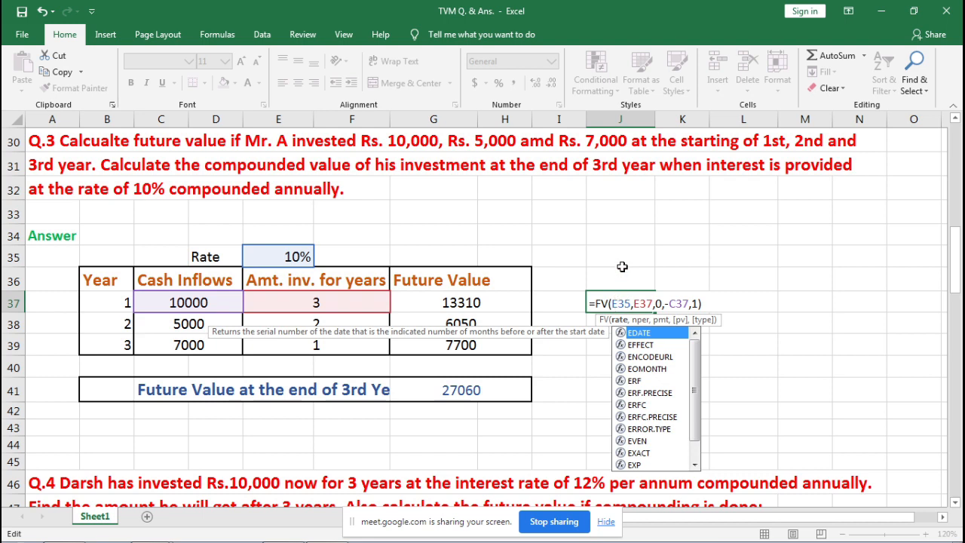
key("Left")
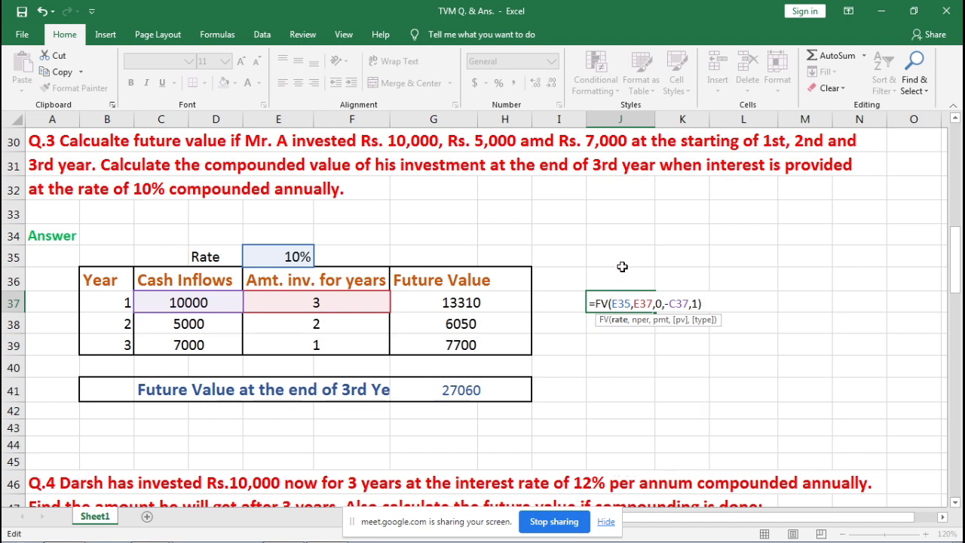
type("$")
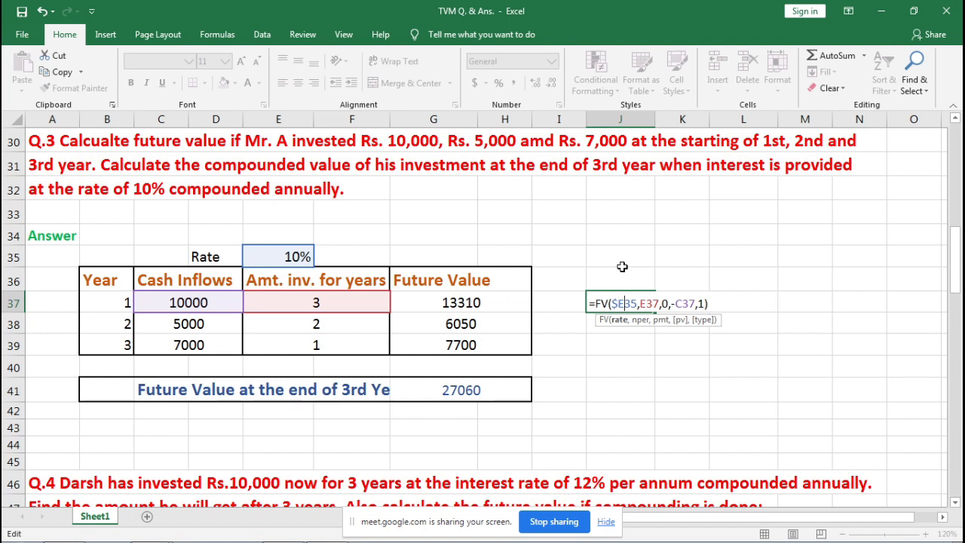
type("$")
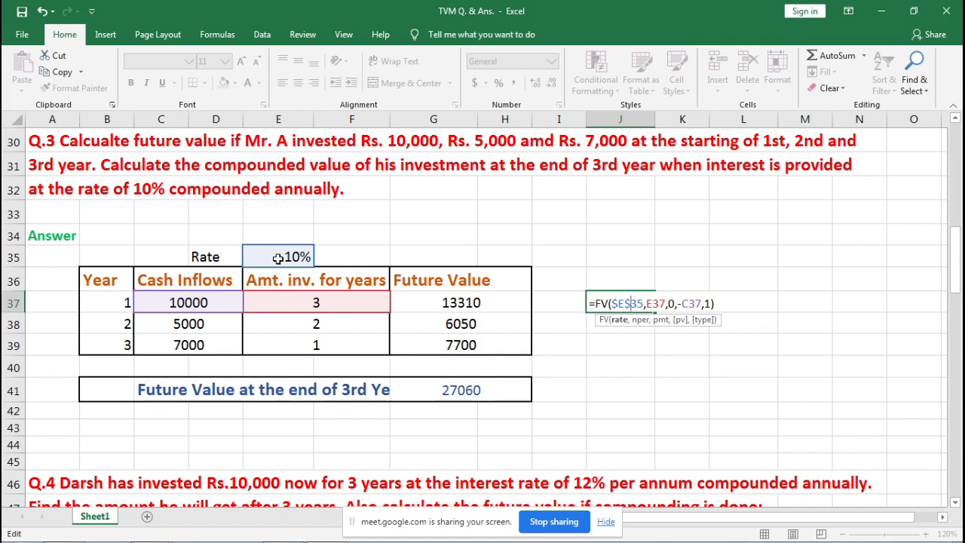
key("Return")
key("Up")
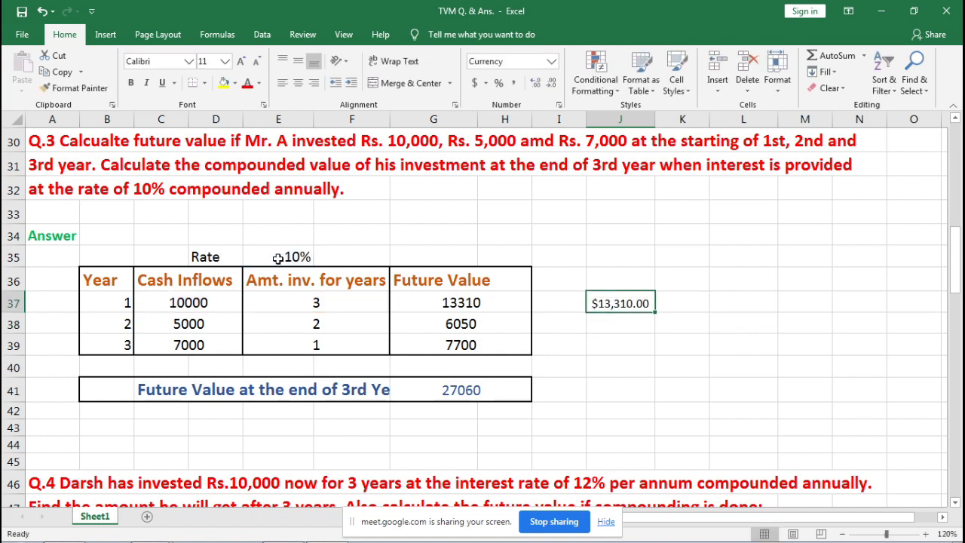
Copy J37's formula with the absolute rate reference into J38:J39.
key("ctrl+c")
key("Down")
key("shift+Down")
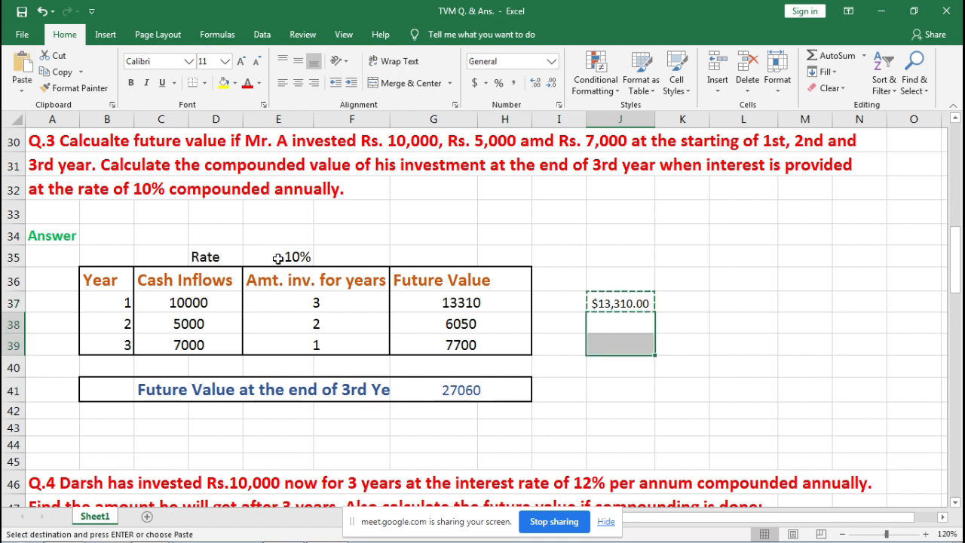
key("Return")
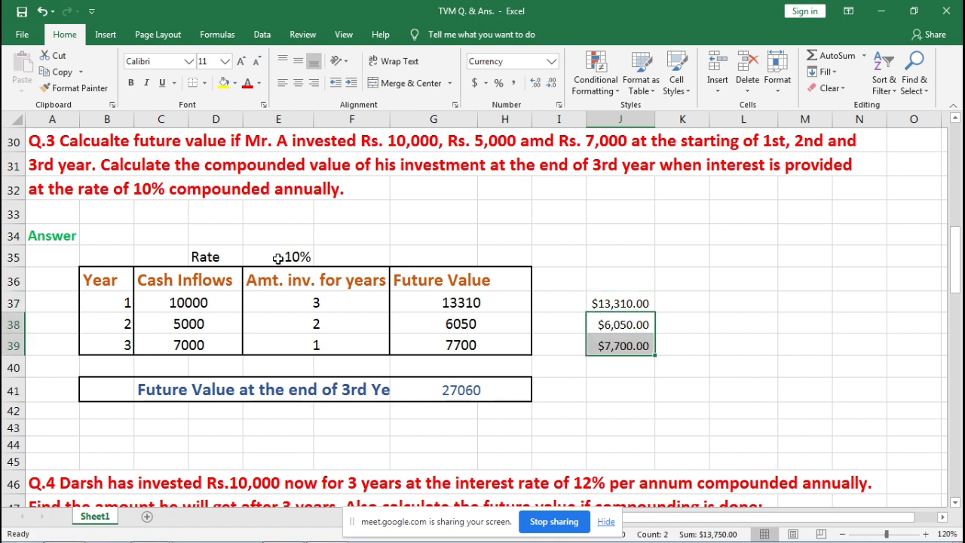
left_click(698, 311)
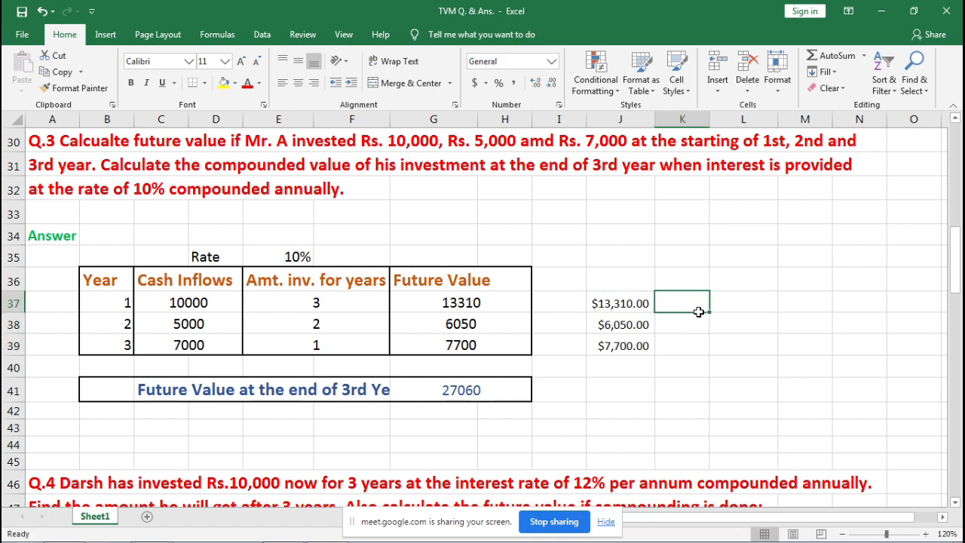
Inspect the formulas in J37, J38 and J39 to compare which cells each one references.
double_click(617, 304)
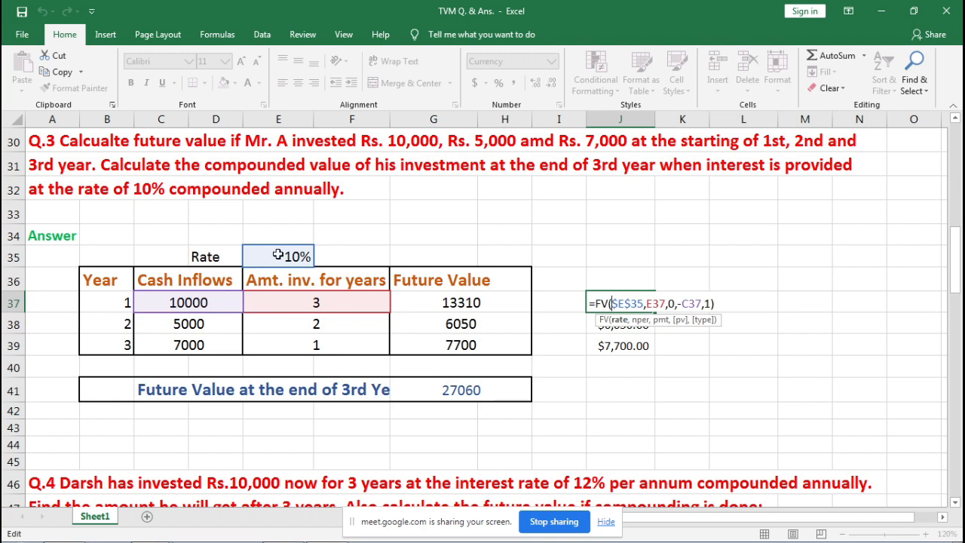
key("Return")
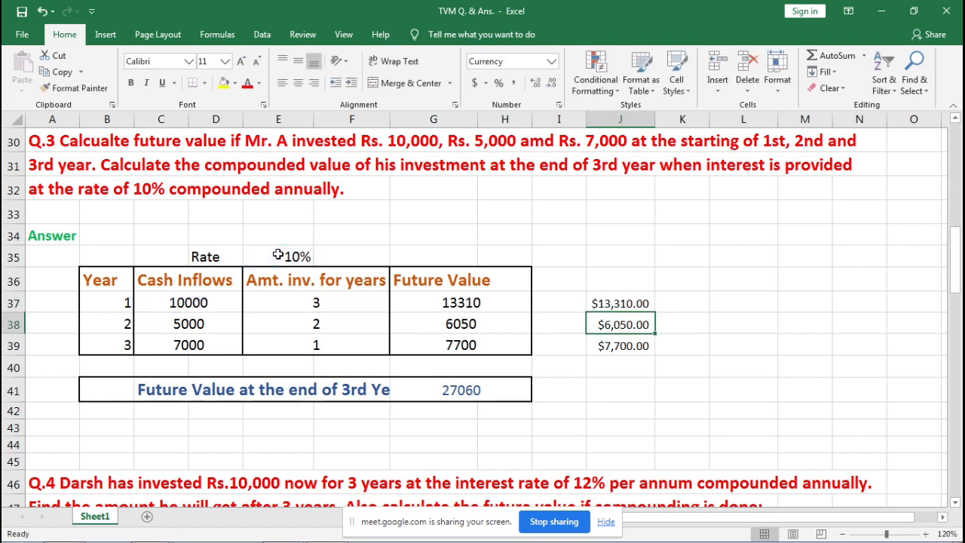
double_click(618, 324)
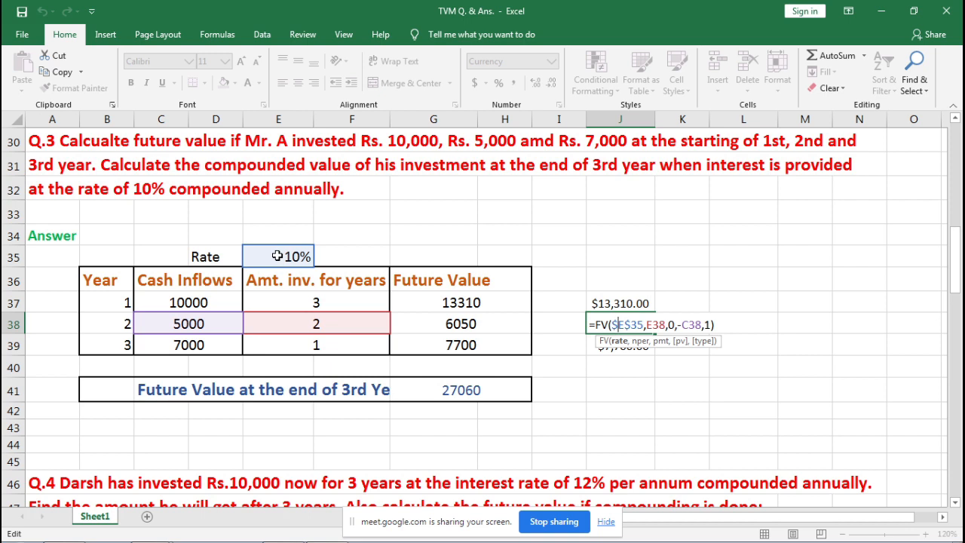
key("Return")
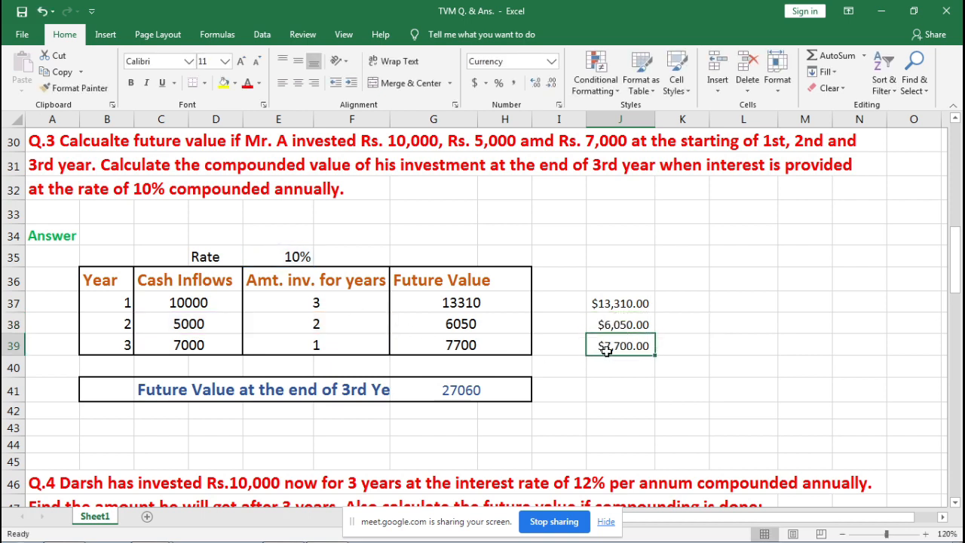
double_click(606, 350)
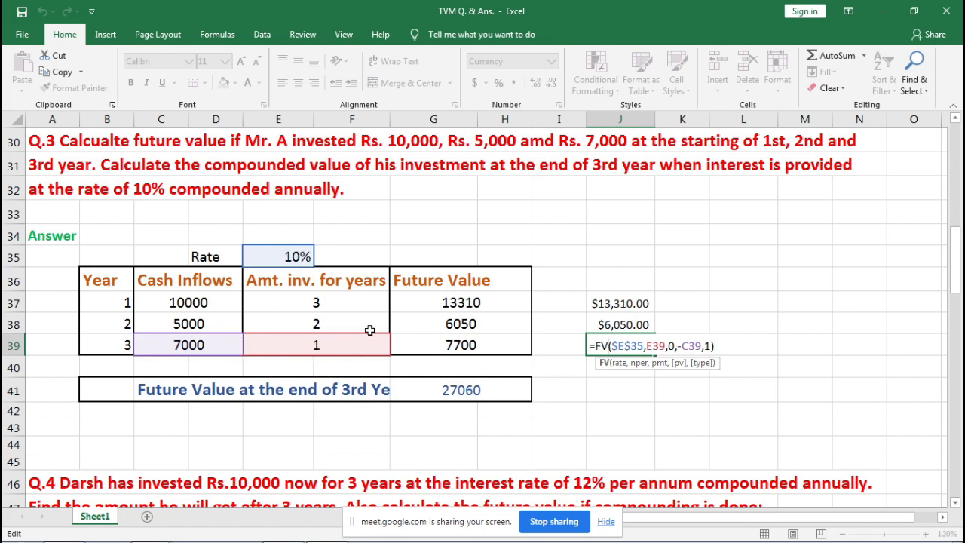
key("Return")
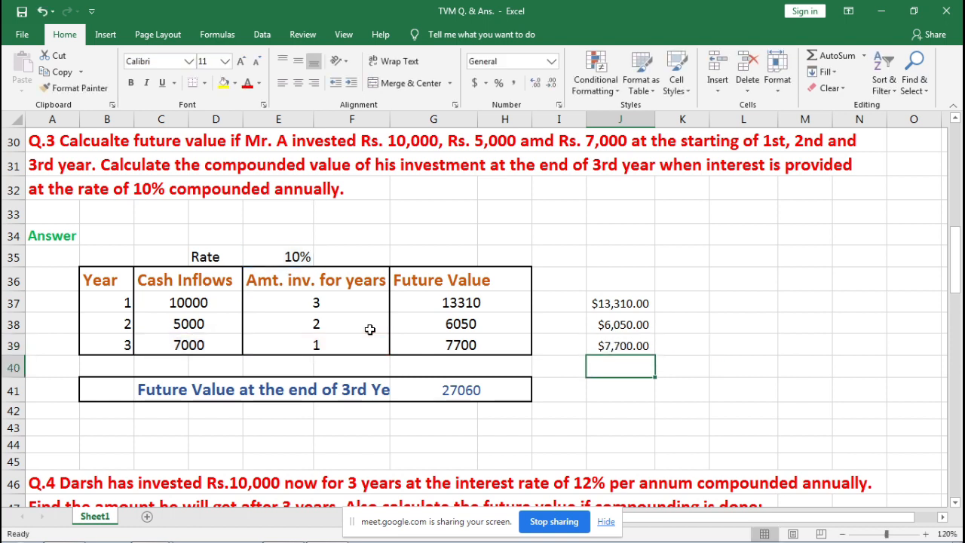
key("Down")
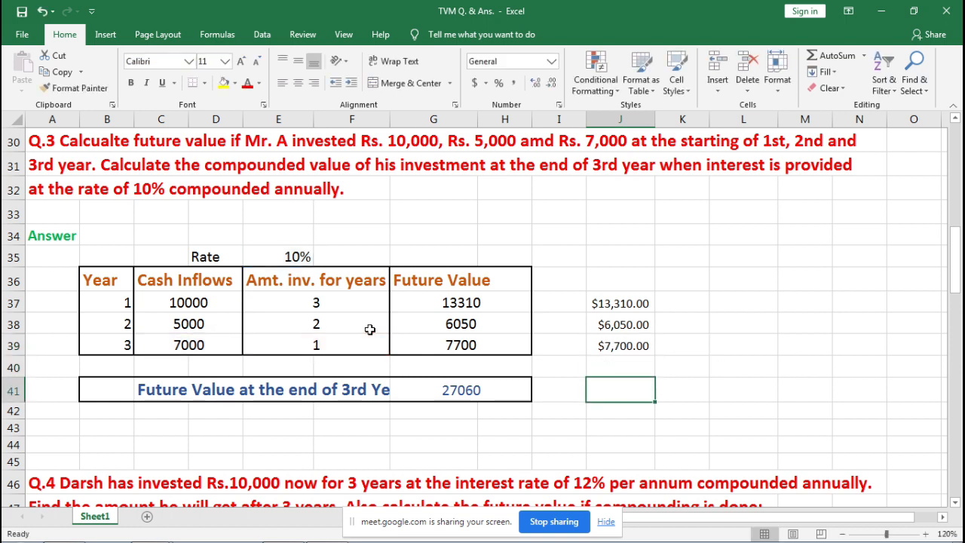
Total the yearly future values J37:J39 in J41 with a SUM formula.
type("=")
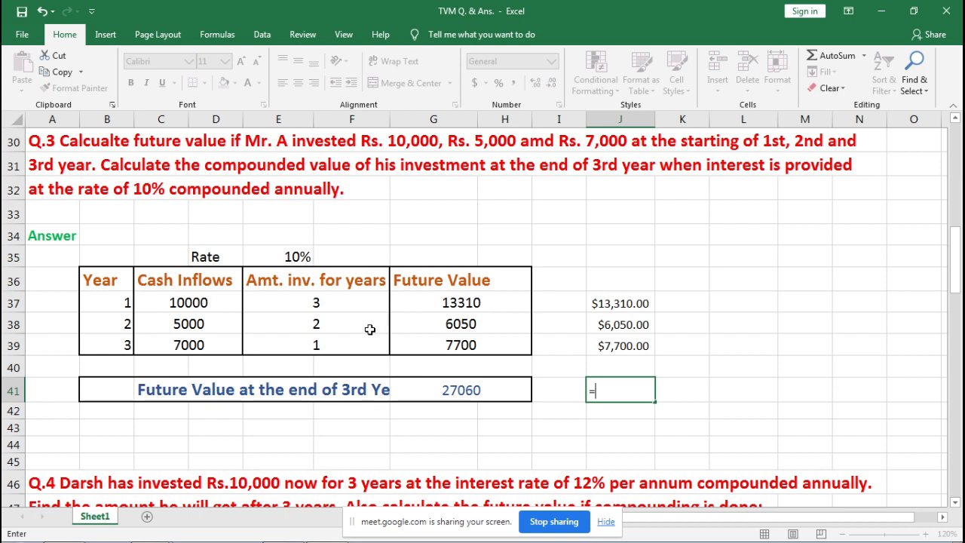
type("sum")
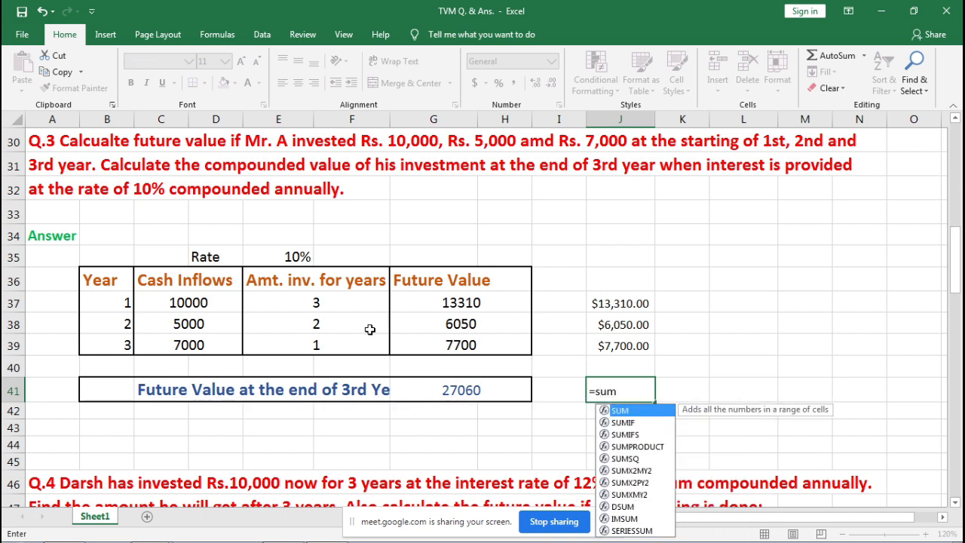
type("(")
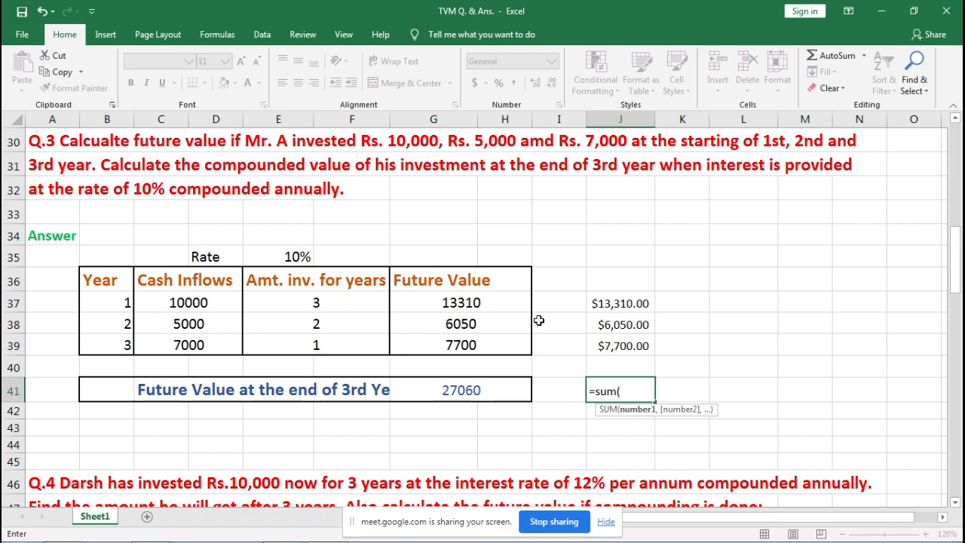
left_click_drag(609, 302, 613, 346)
type(")")
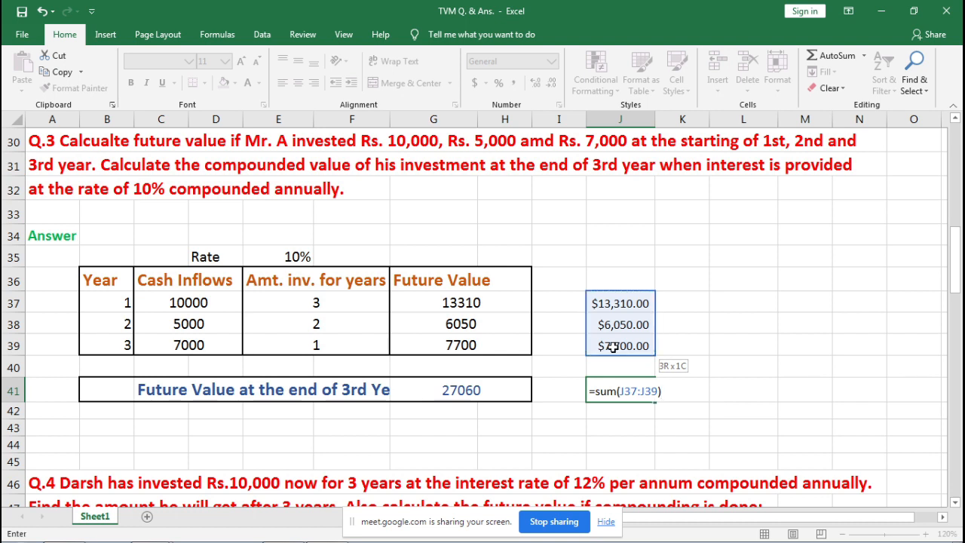
key("Return")
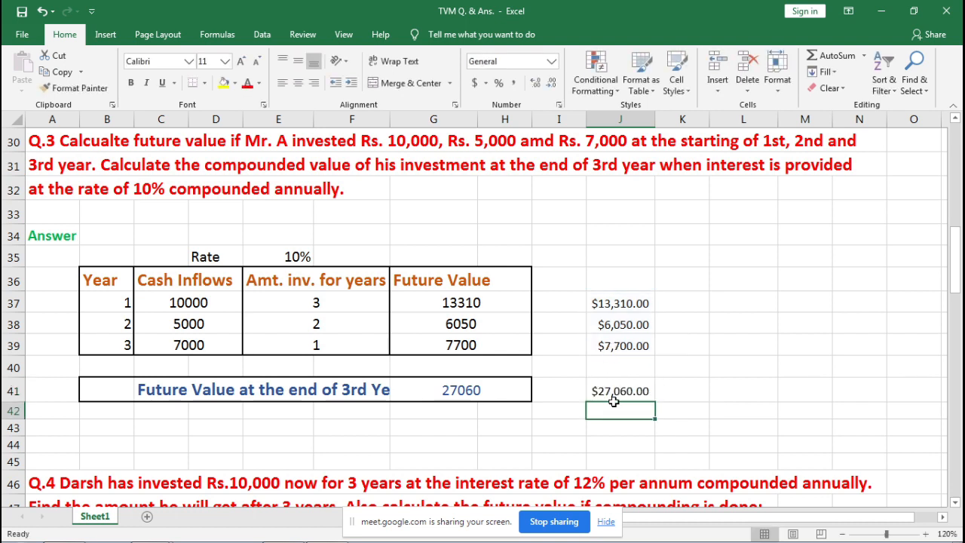
Set the number format of J37:J41 to General.
left_click_drag(623, 302, 620, 394)
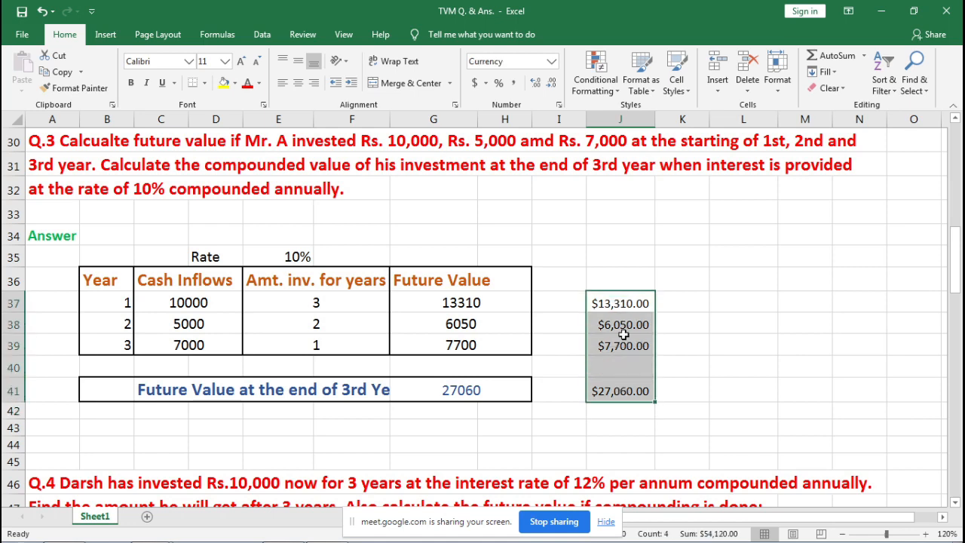
left_click(551, 62)
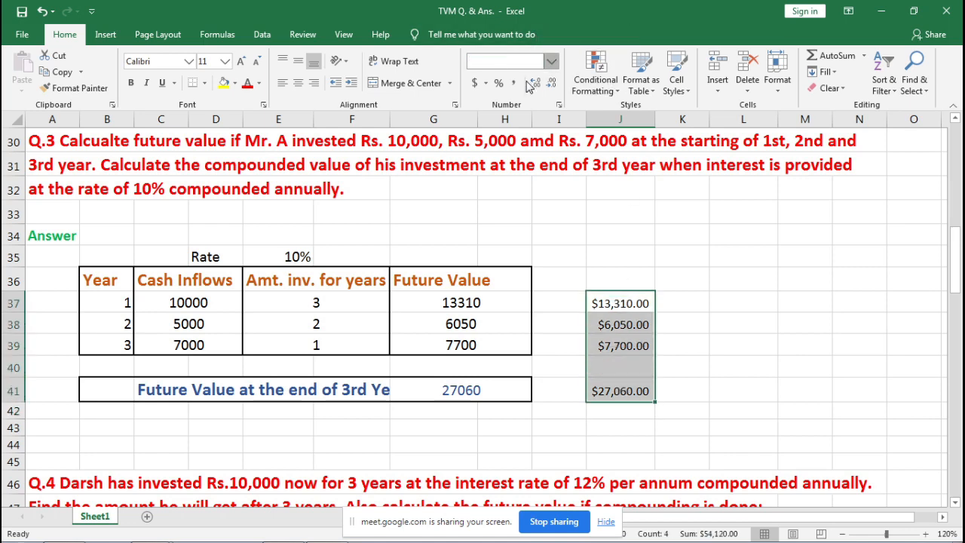
left_click(530, 84)
left_click(757, 283)
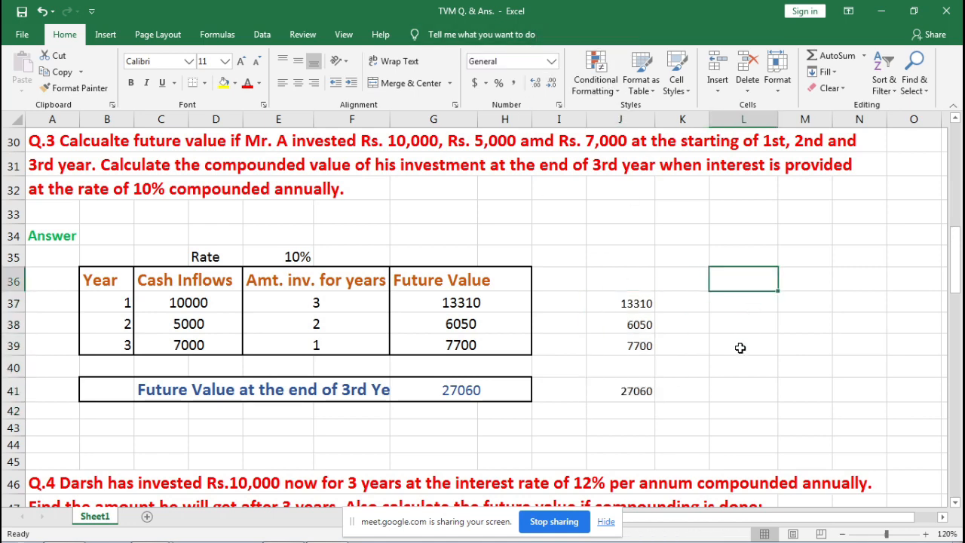
Read Q.4 and match its compounding frequencies to the Annually, Semi-Annually, Quarterly and Monthly headings in row 51.
left_click_drag(956, 287, 955, 335)
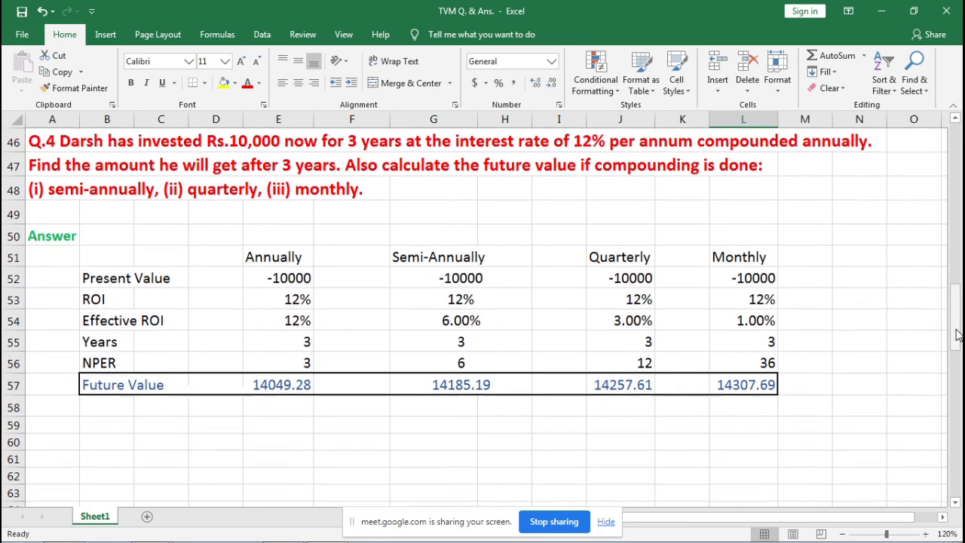
left_click(954, 121)
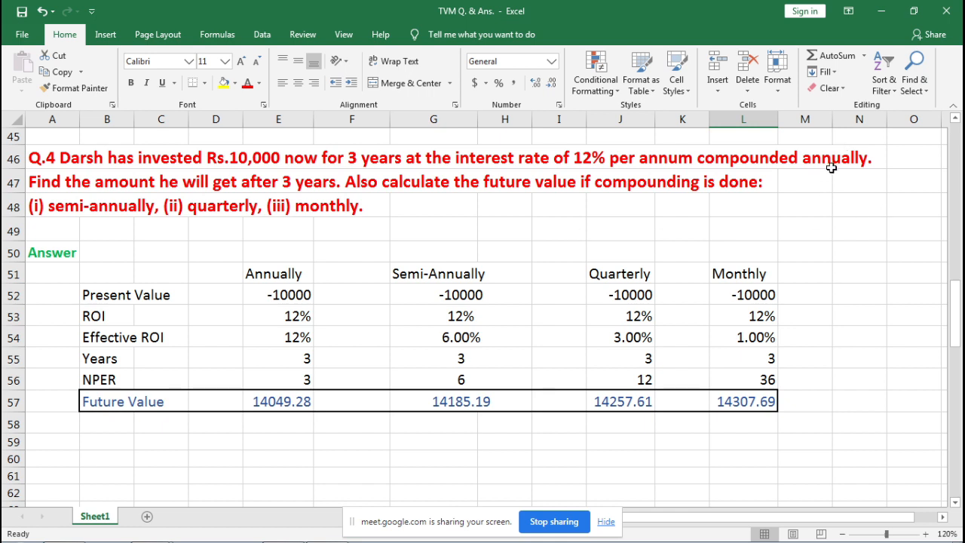
left_click_drag(807, 162, 858, 163)
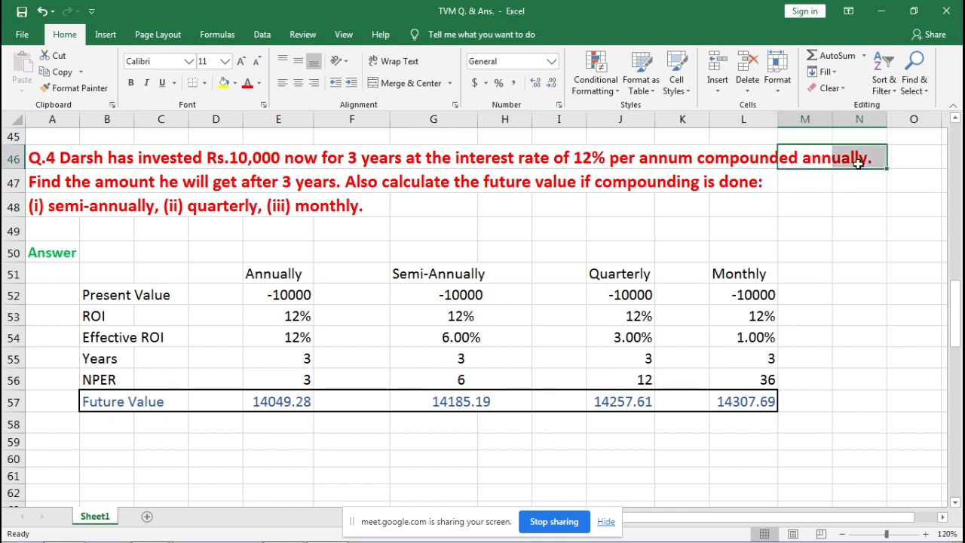
left_click(288, 279)
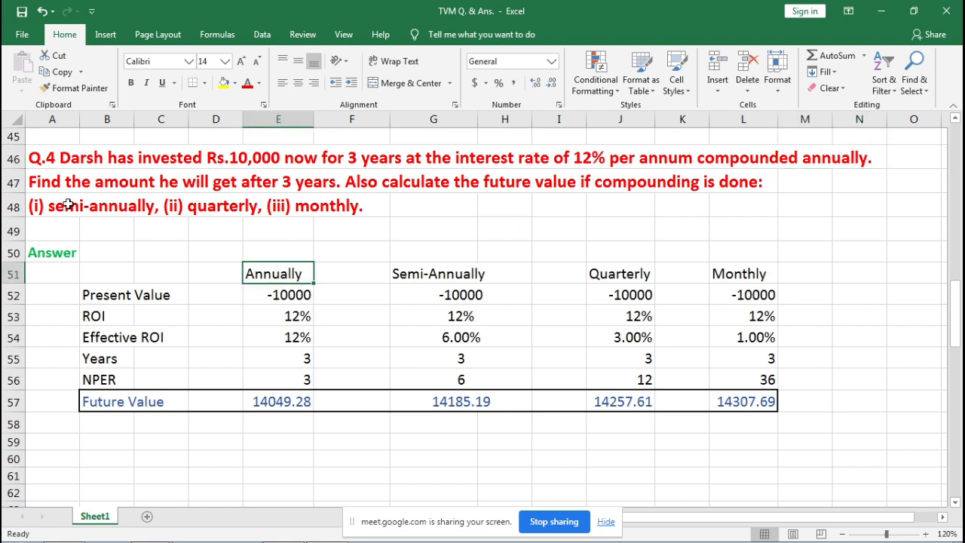
left_click_drag(67, 207, 130, 211)
left_click(416, 271)
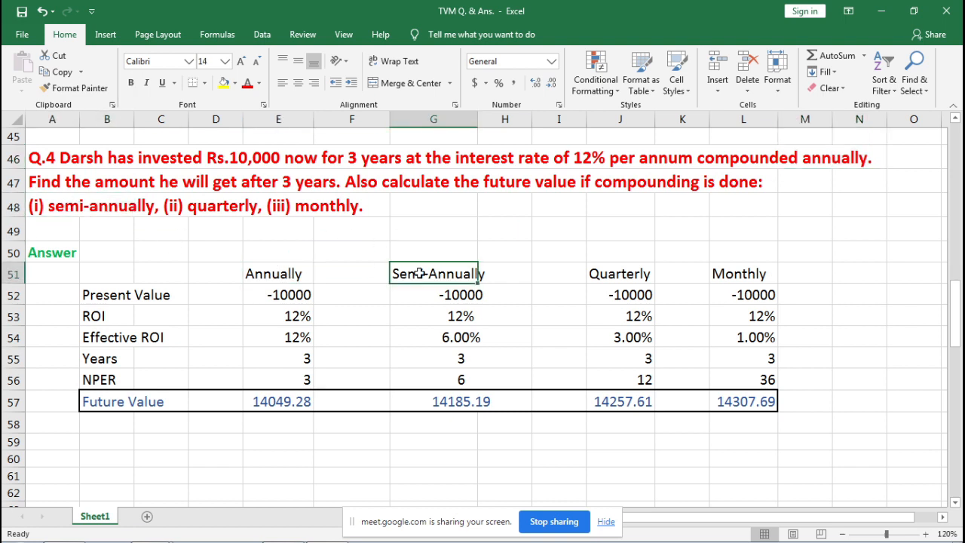
left_click(621, 274)
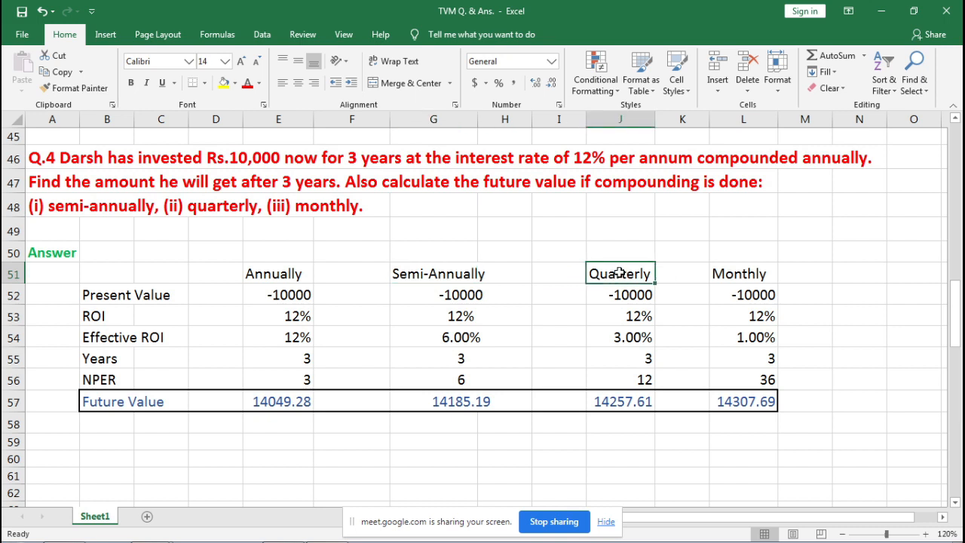
left_click(748, 276)
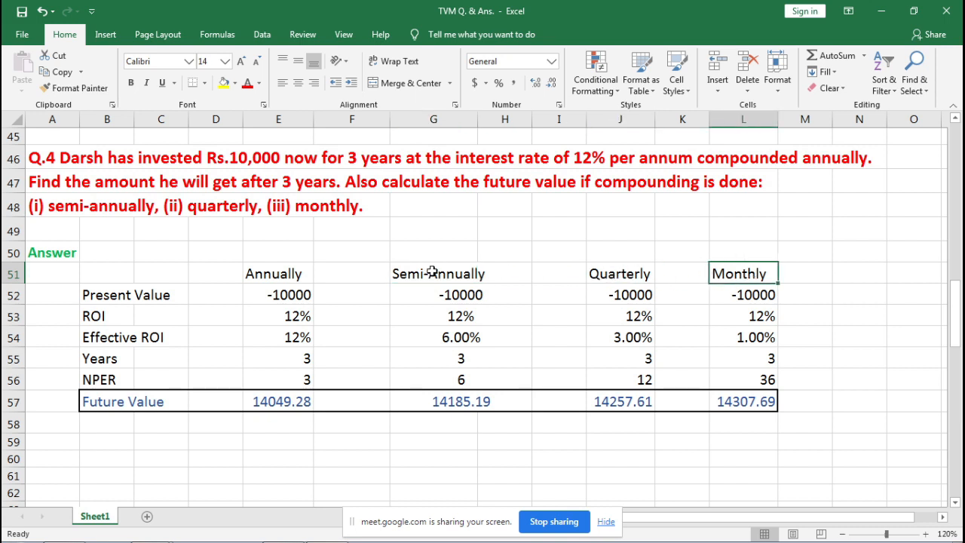
Make the compounding frequency headings in E51:L51 bold with an orange font color.
left_click_drag(251, 272, 714, 276)
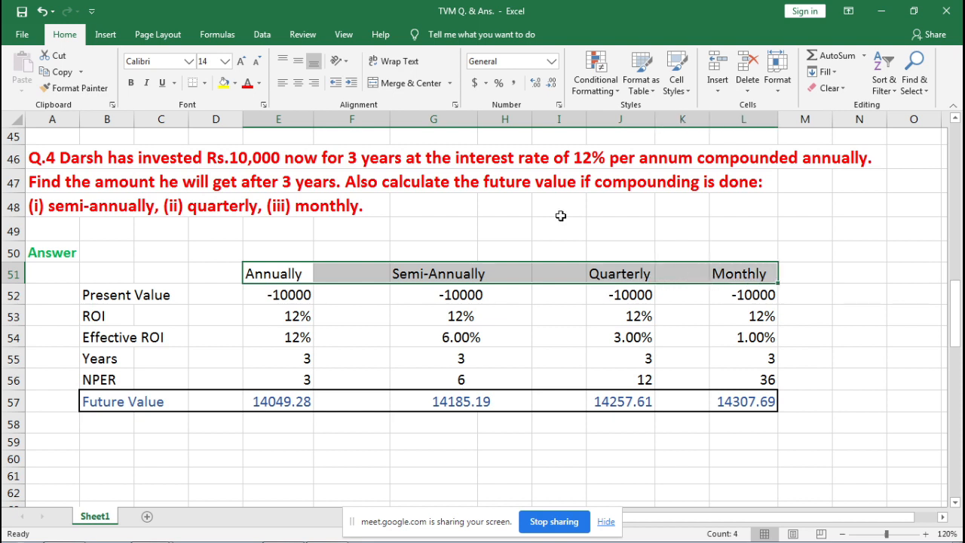
left_click(131, 82)
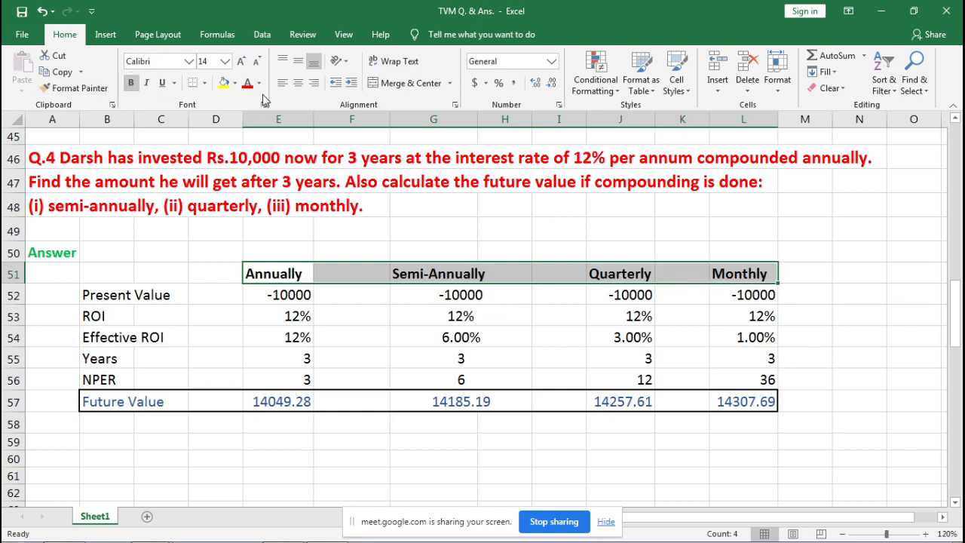
left_click(261, 84)
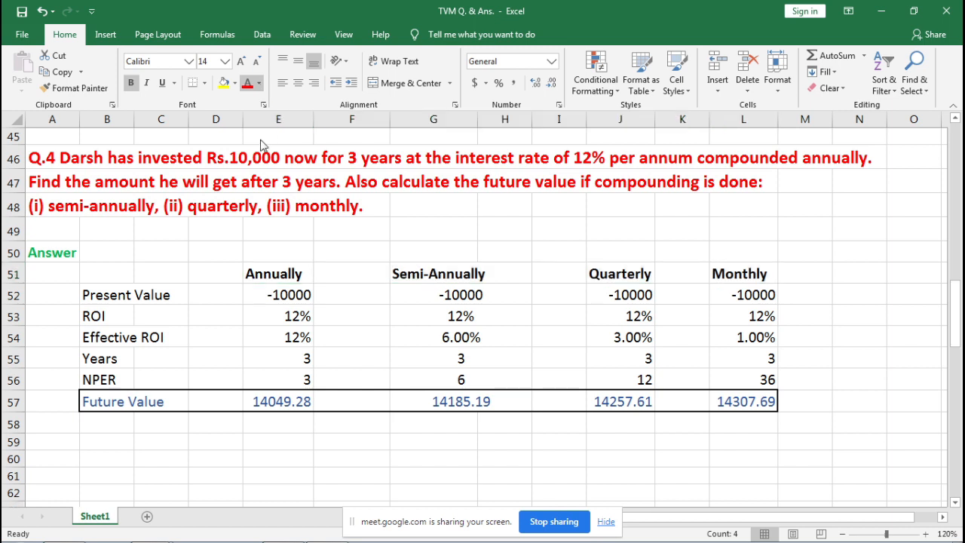
left_click(309, 174)
left_click(858, 270)
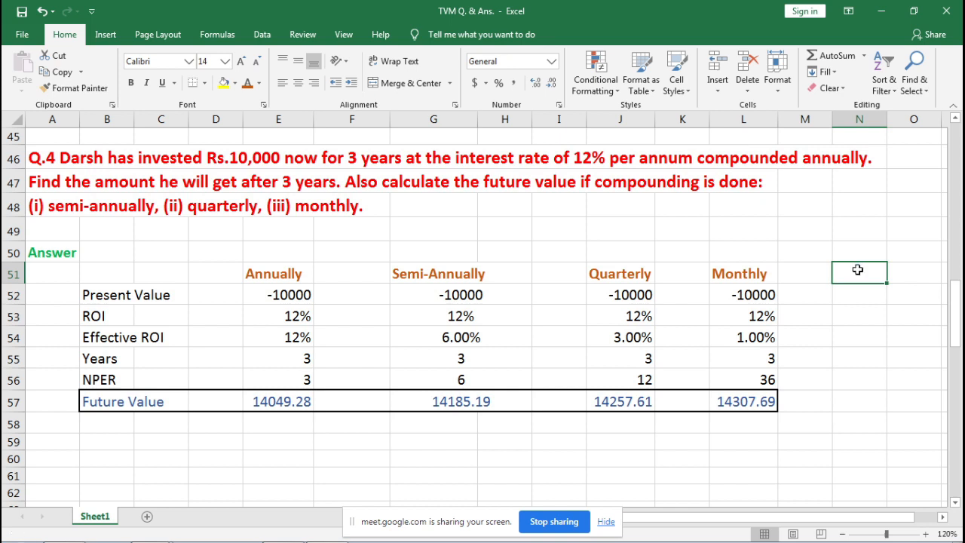
Examine the Present Value row of the Q.4 answer across all four compounding frequencies.
left_click(122, 294)
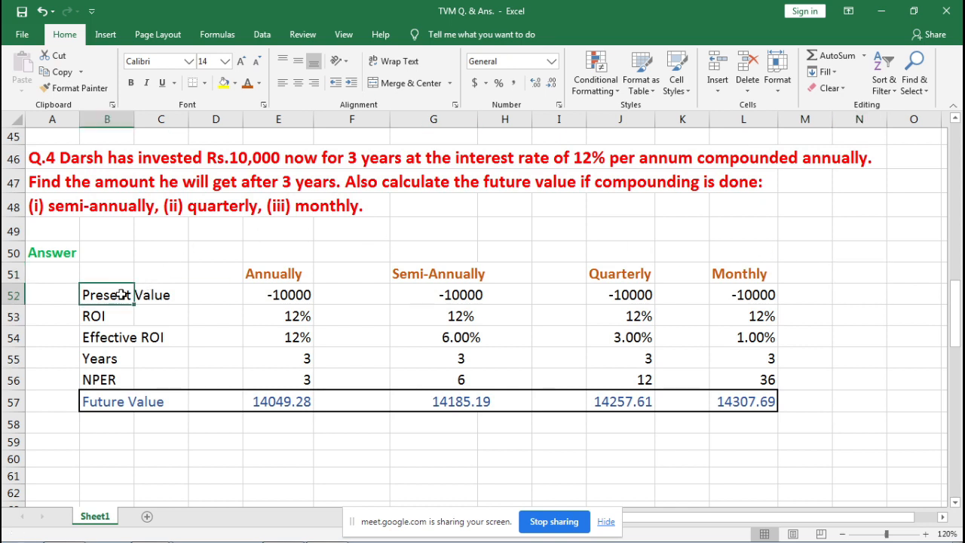
left_click(262, 295)
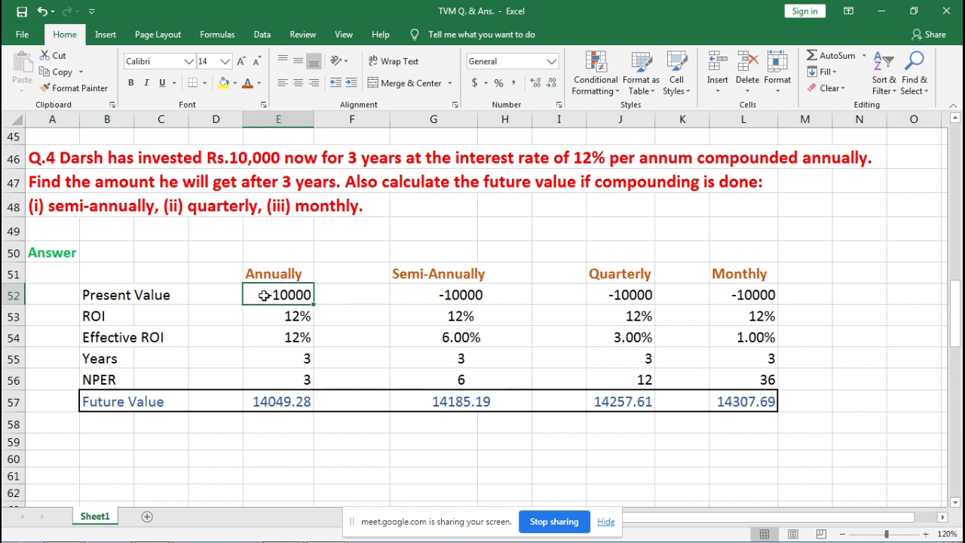
left_click(472, 300)
left_click(642, 295)
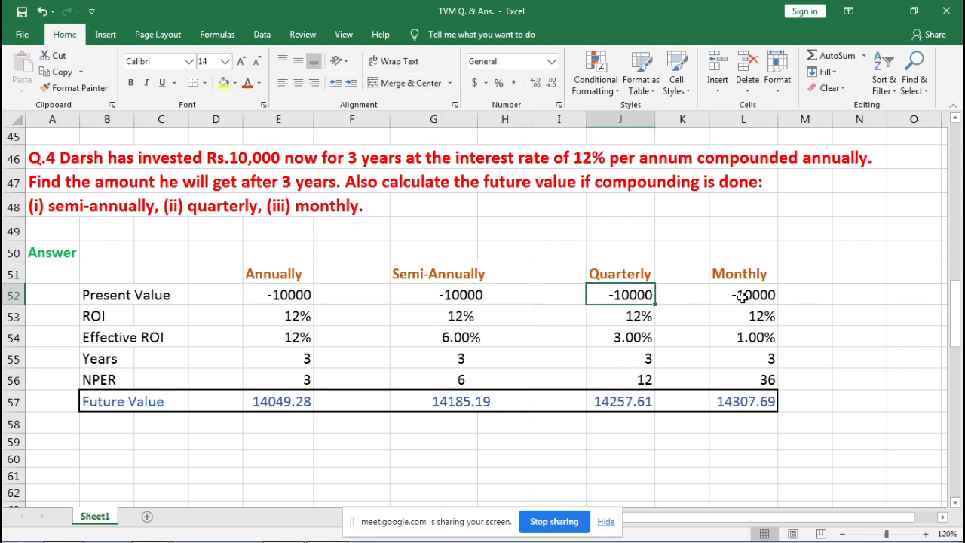
left_click(742, 296)
left_click(607, 292)
left_click(427, 293)
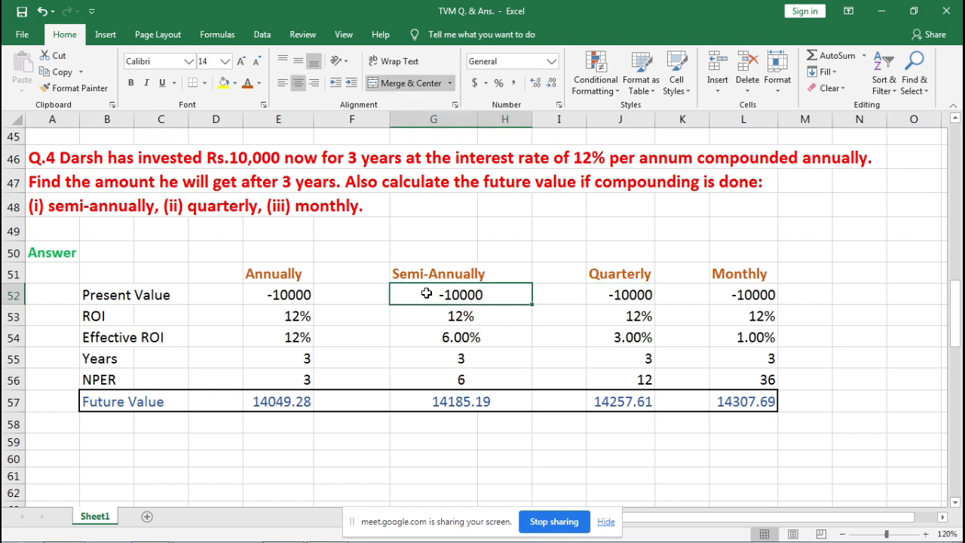
left_click(307, 297)
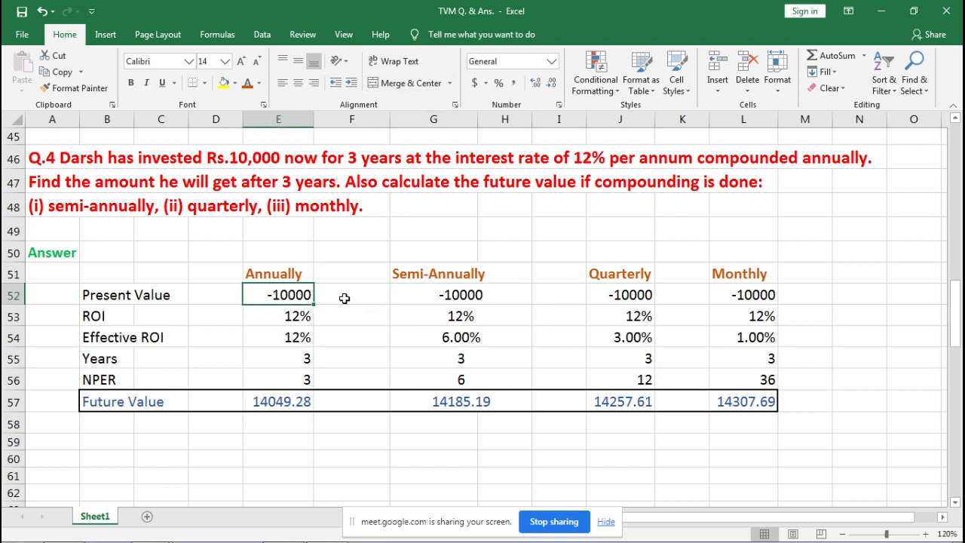
left_click(456, 298)
left_click(623, 297)
left_click(742, 296)
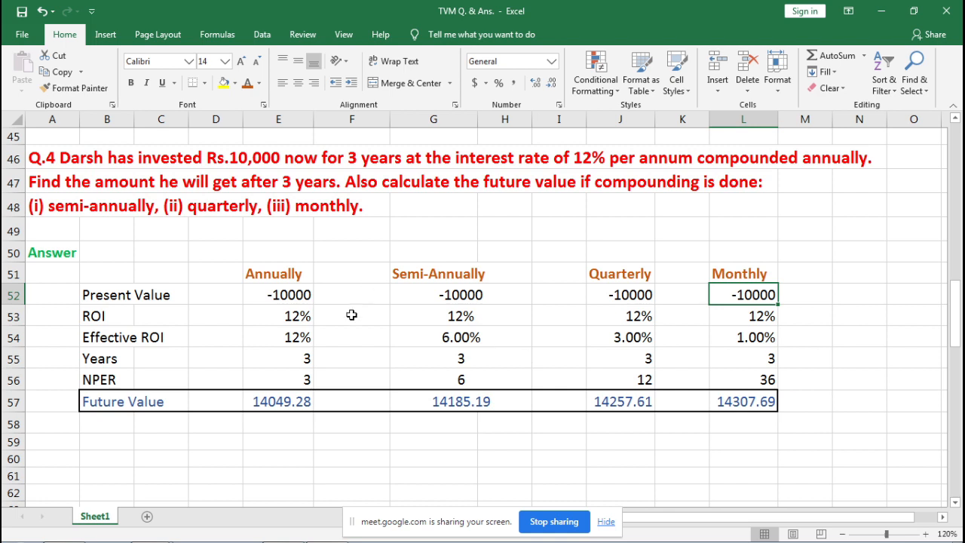
Compare the ROI row across all frequencies and check the ROI and Effective ROI labels against the compounding options in Q.4.
left_click(307, 320)
left_click(456, 320)
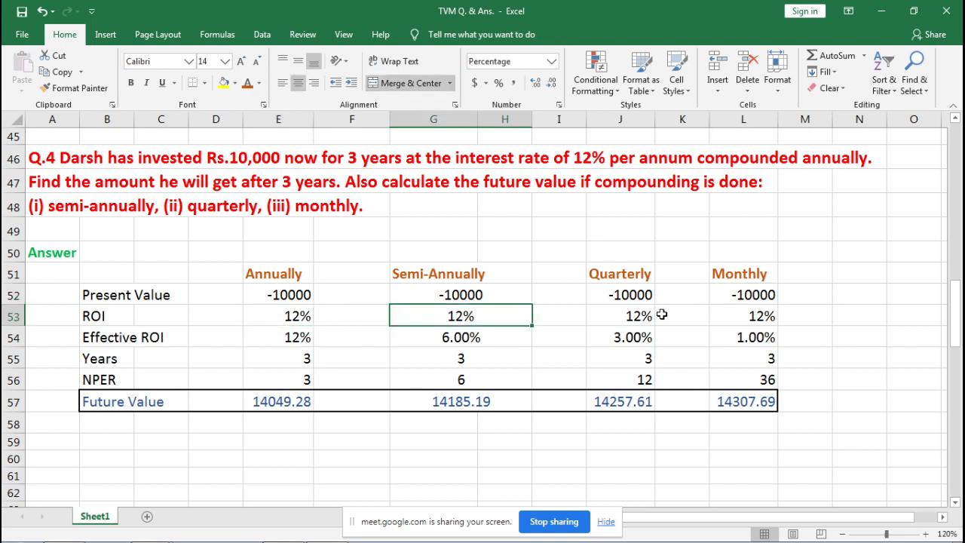
left_click(633, 318)
left_click(757, 317)
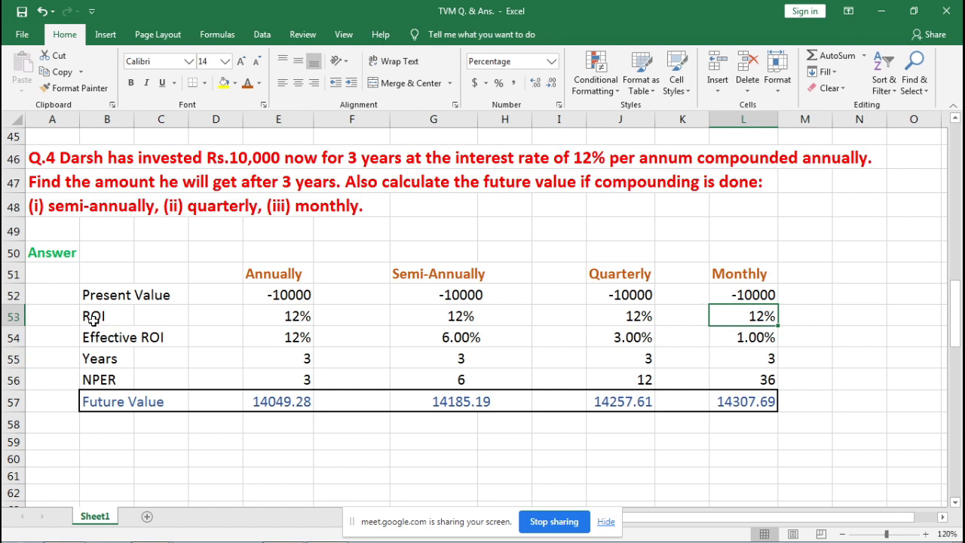
left_click_drag(92, 316, 156, 340)
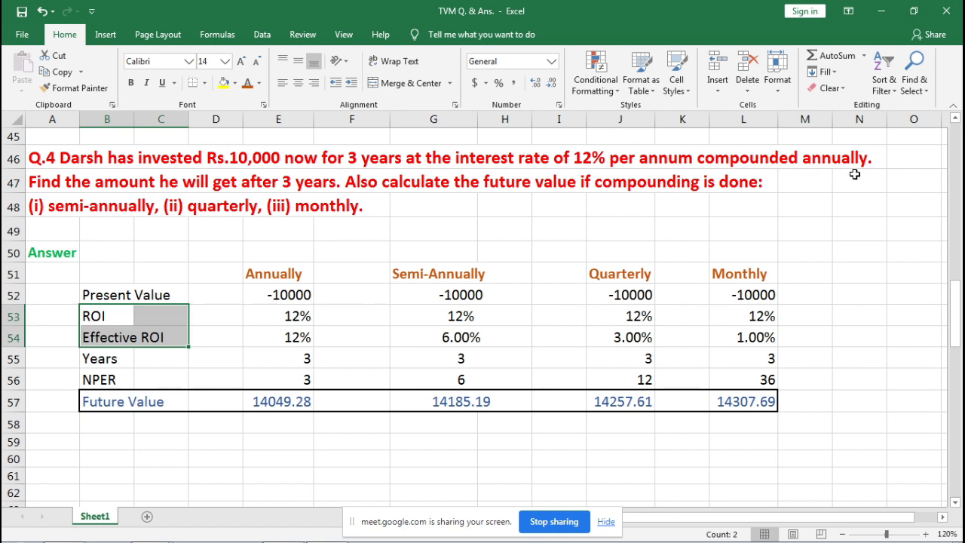
left_click_drag(39, 209, 351, 213)
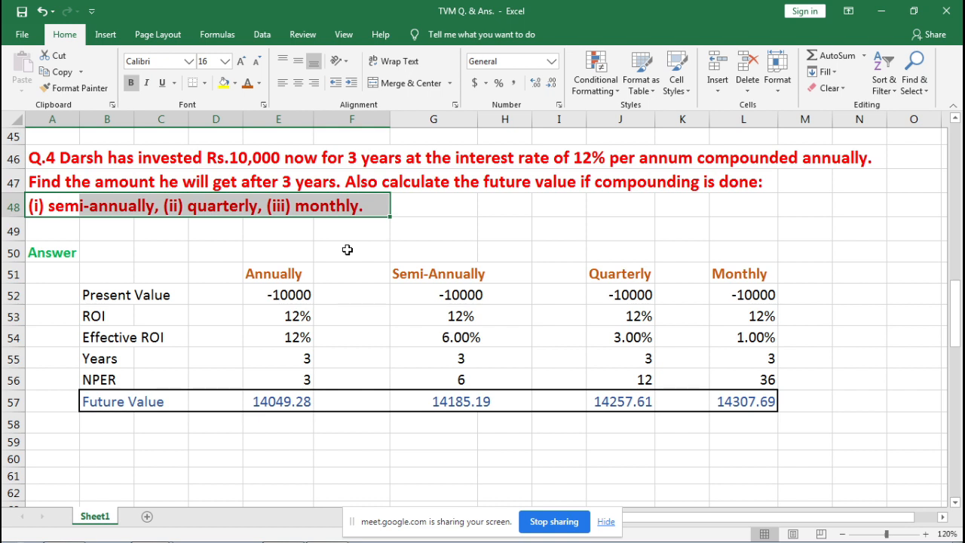
Highlight the ROI row B53:L53 and the Years row B55:L55 with yellow fill.
left_click(98, 318)
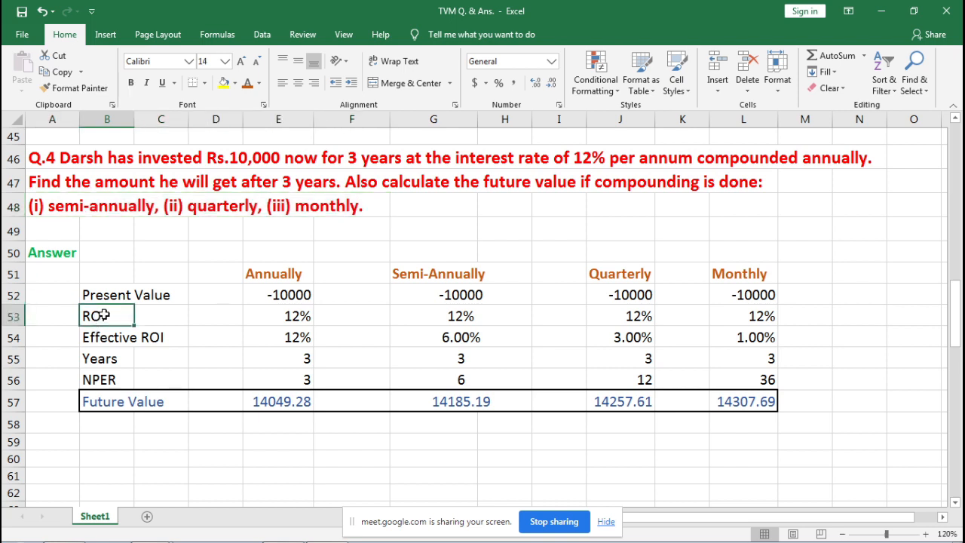
left_click_drag(118, 318, 725, 316)
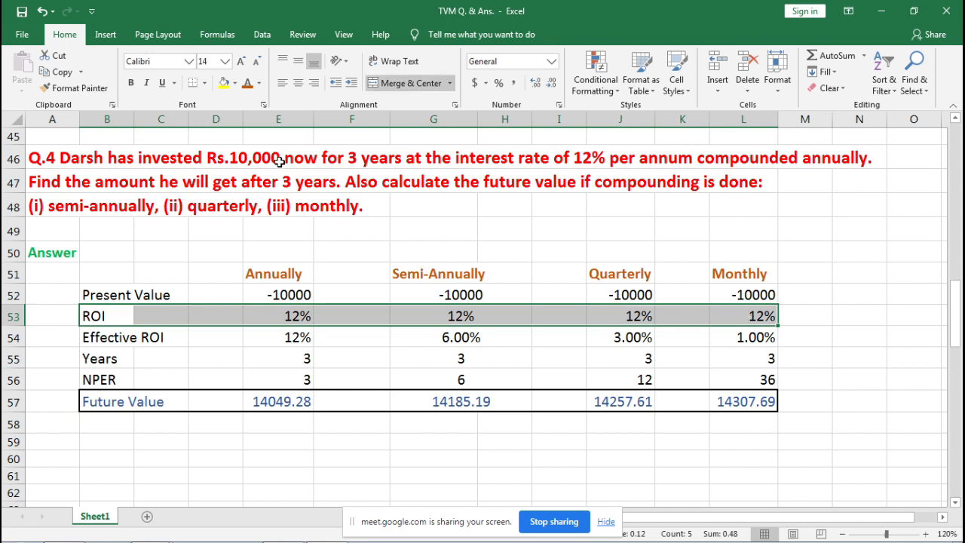
left_click(224, 83)
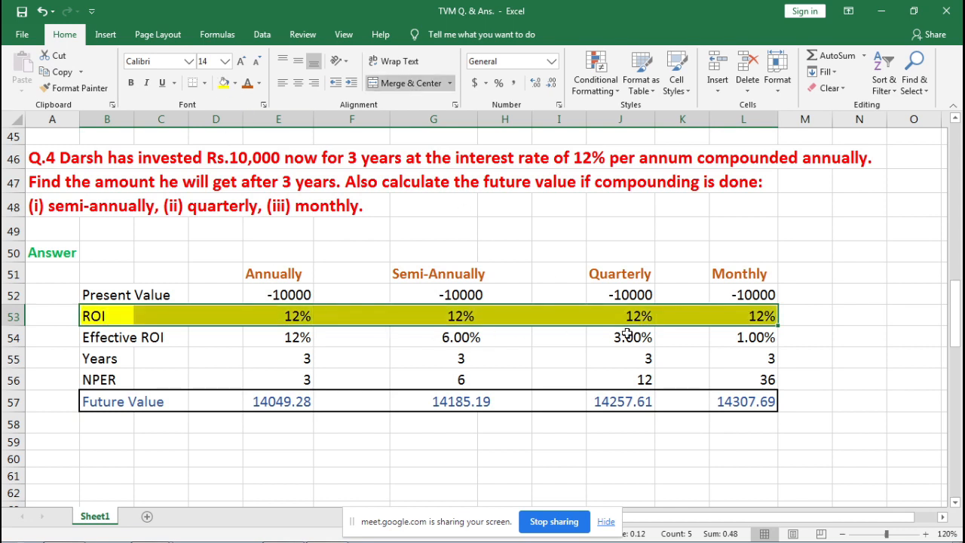
left_click(865, 333)
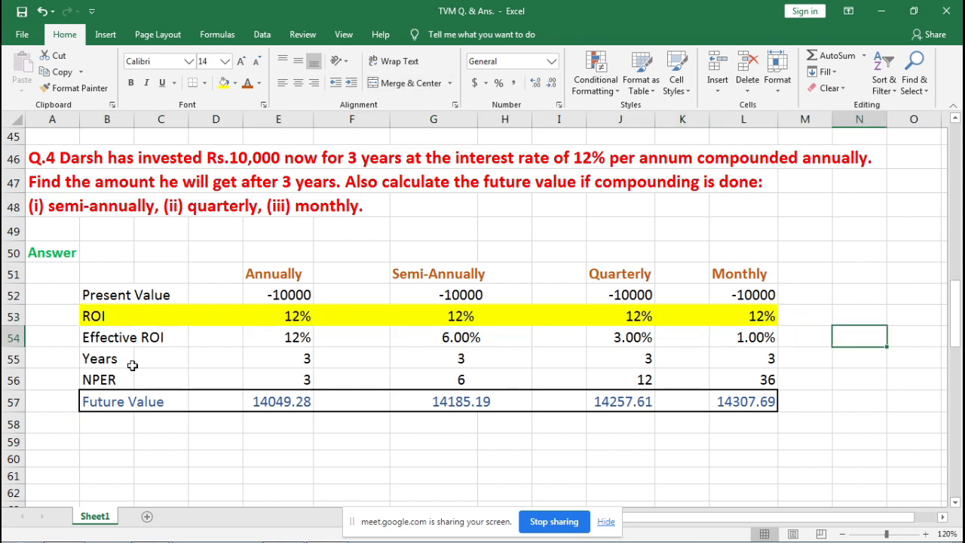
left_click_drag(87, 358, 740, 352)
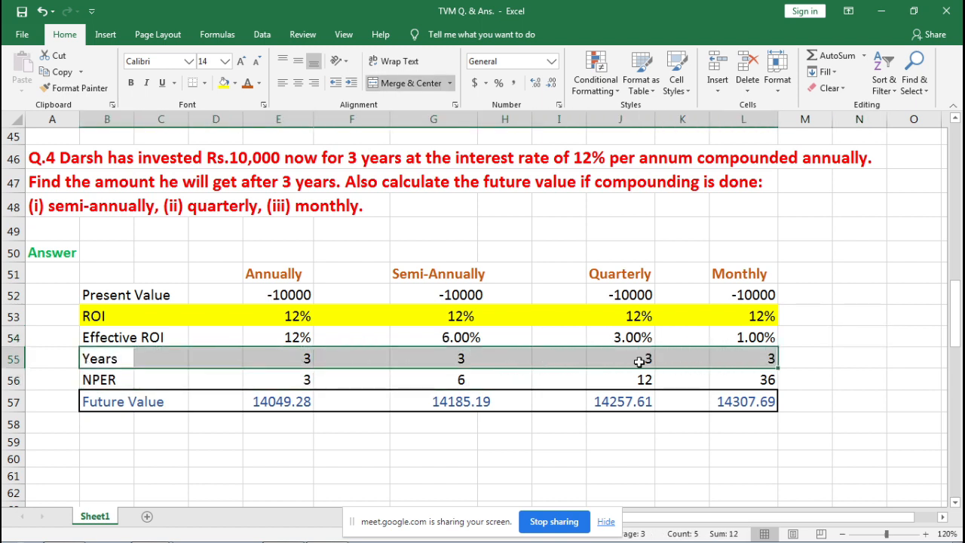
left_click(223, 85)
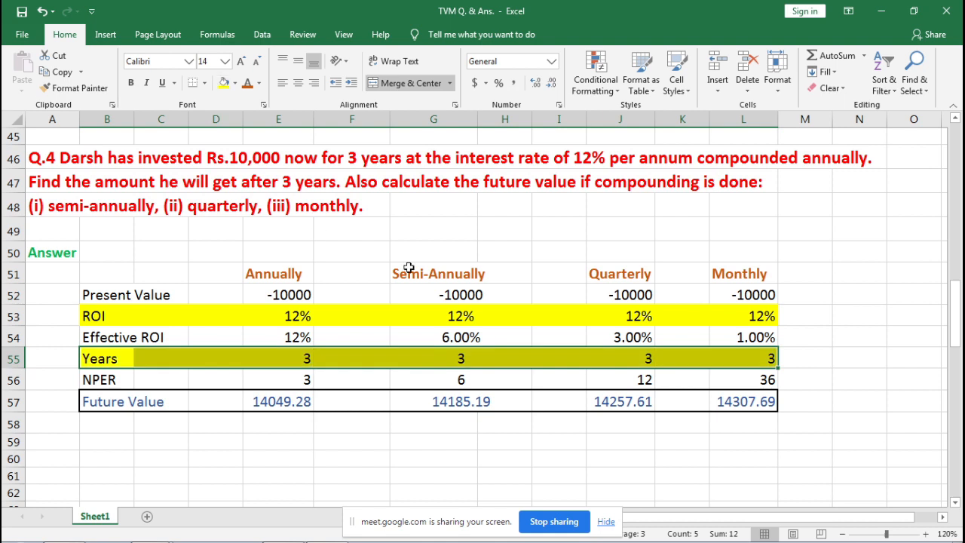
Enter the compounding periods per year in row 50: 2 above Semi-Annually, 4 above Quarterly and 12 above Monthly.
left_click(850, 295)
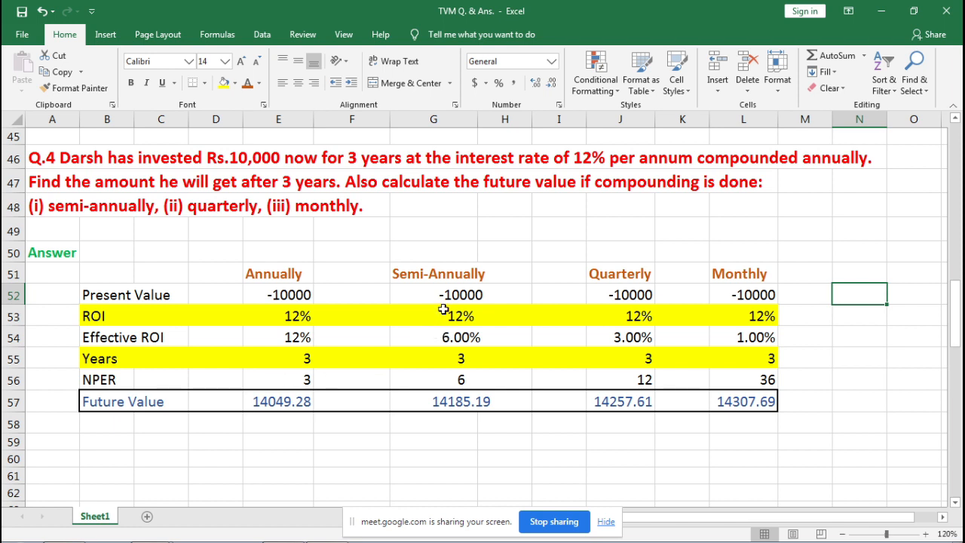
left_click(440, 248)
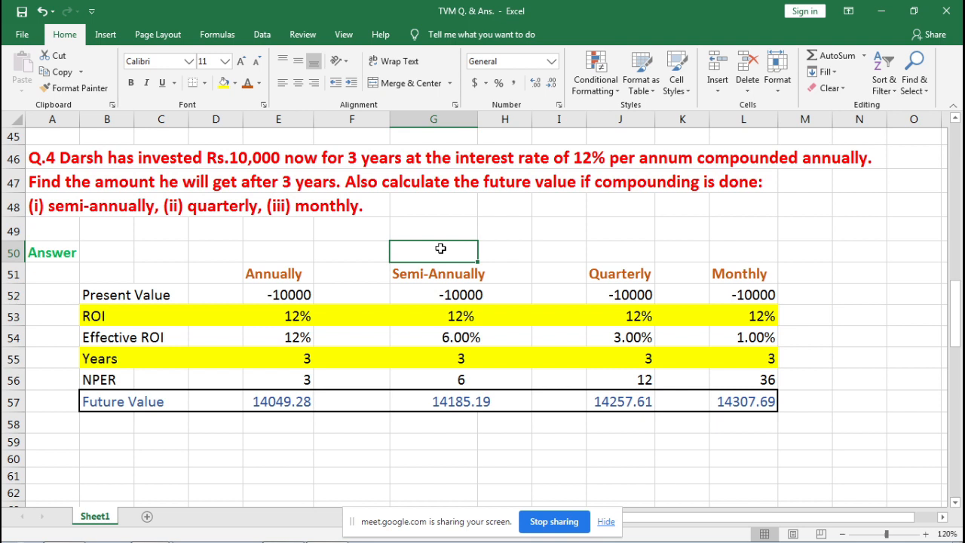
type("2")
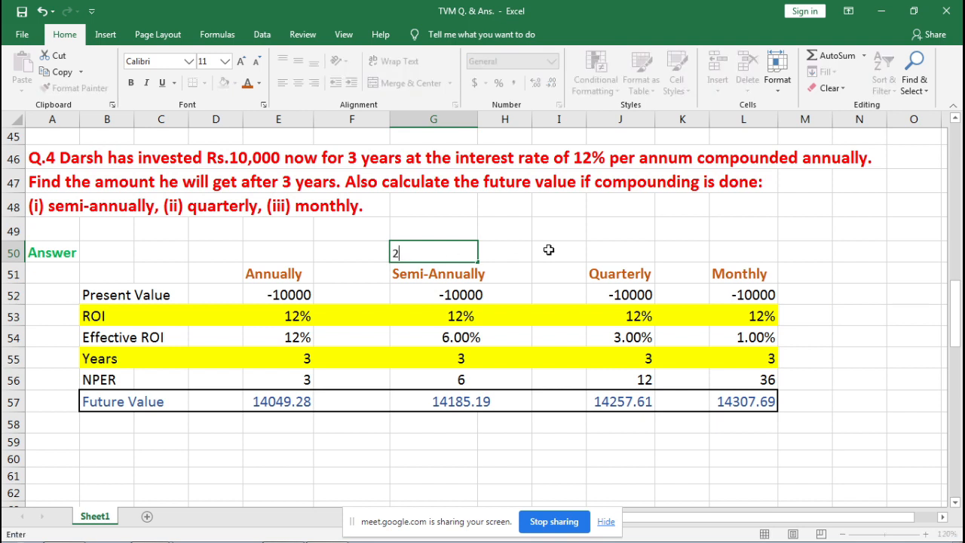
left_click(629, 252)
type("4")
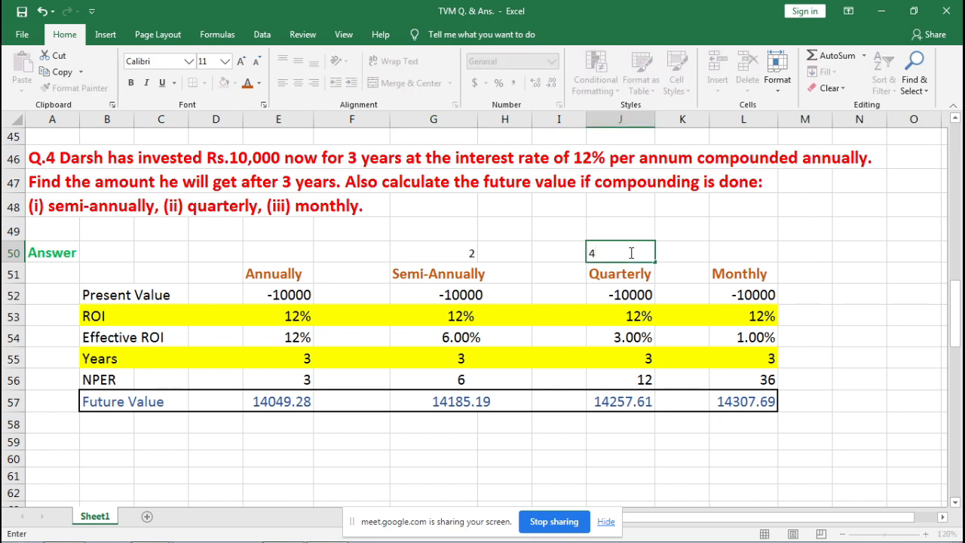
left_click(752, 248)
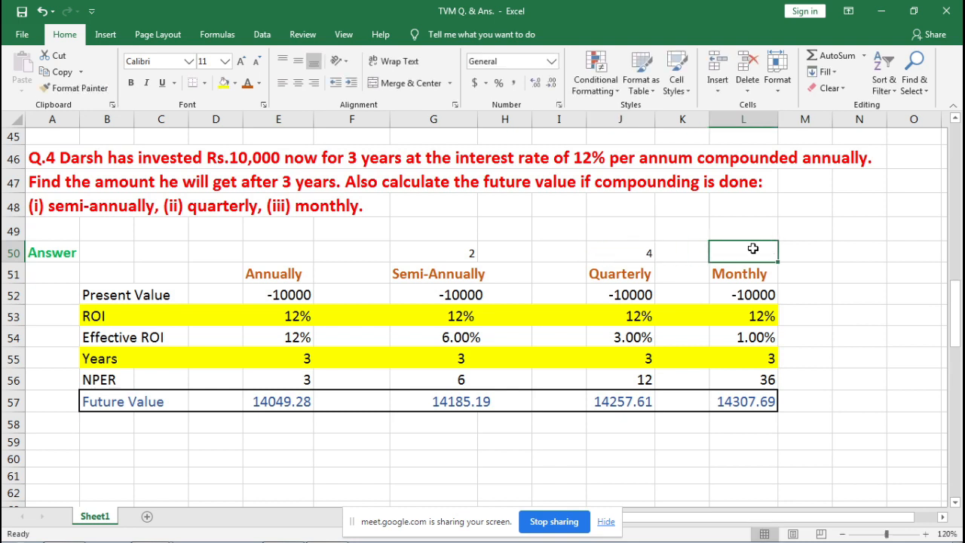
type("12")
left_click(842, 312)
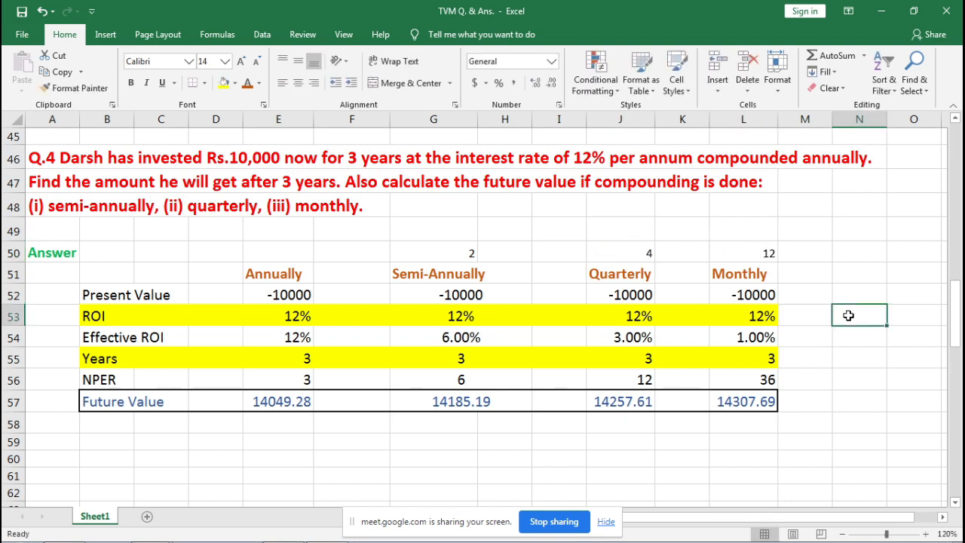
Inspect the Effective ROI formulas for semi-annual, quarterly and monthly compounding without changing them.
left_click(426, 336)
double_click(428, 337)
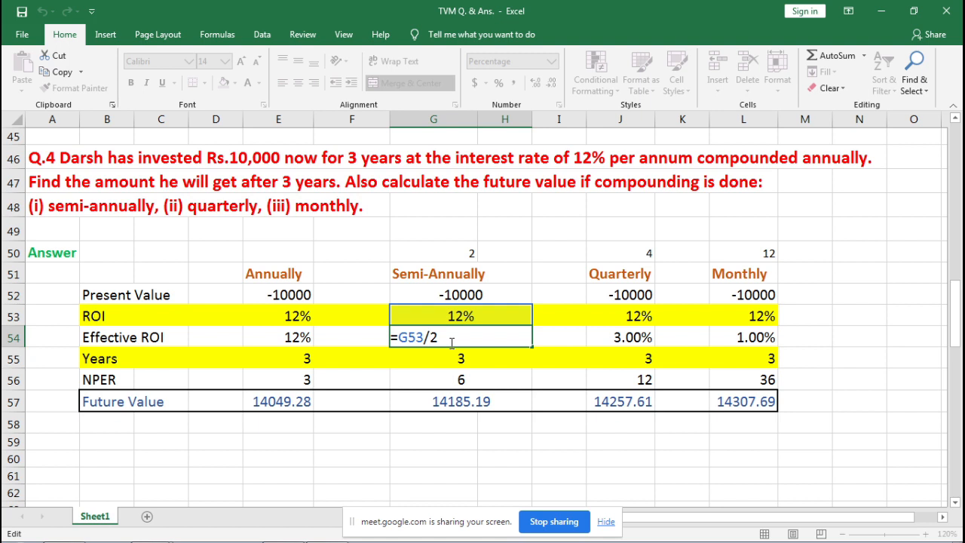
left_click(618, 337)
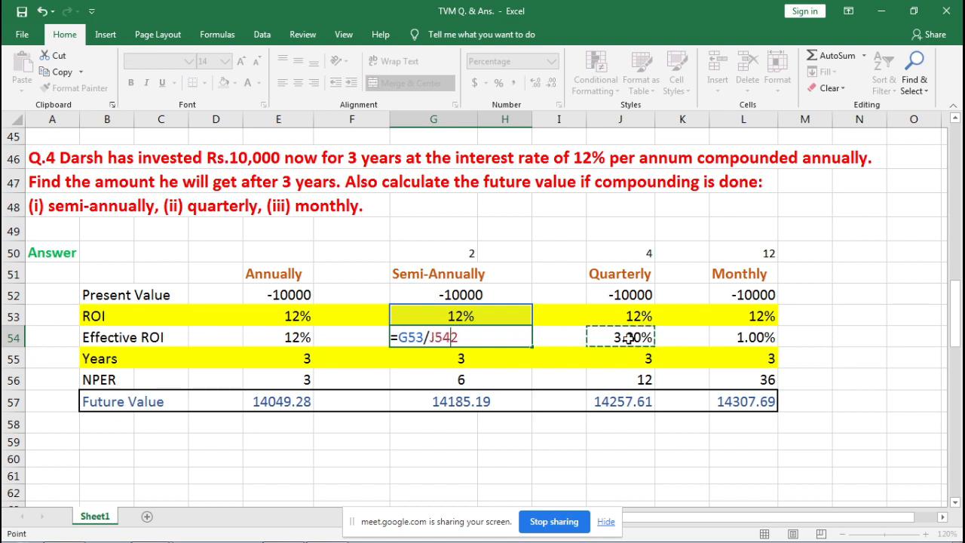
key("Escape")
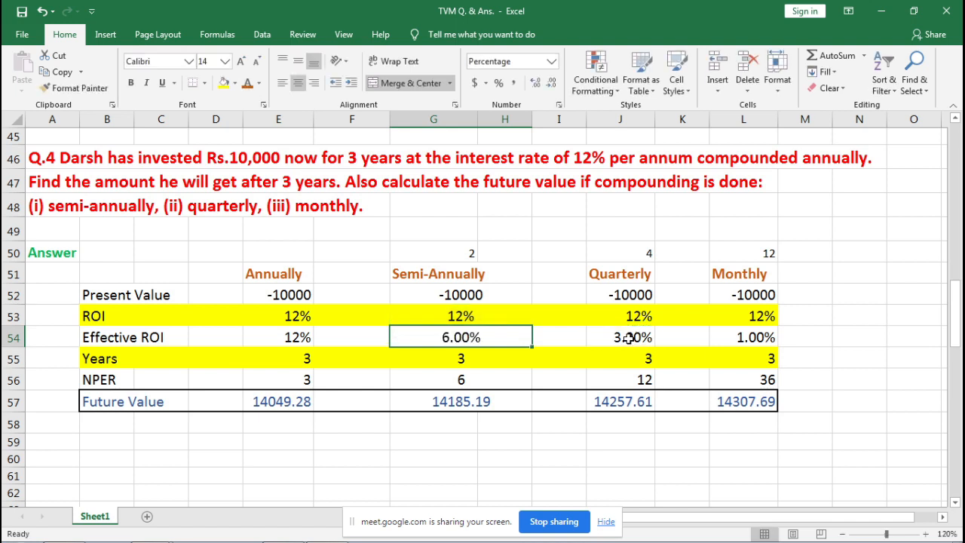
left_click(628, 338)
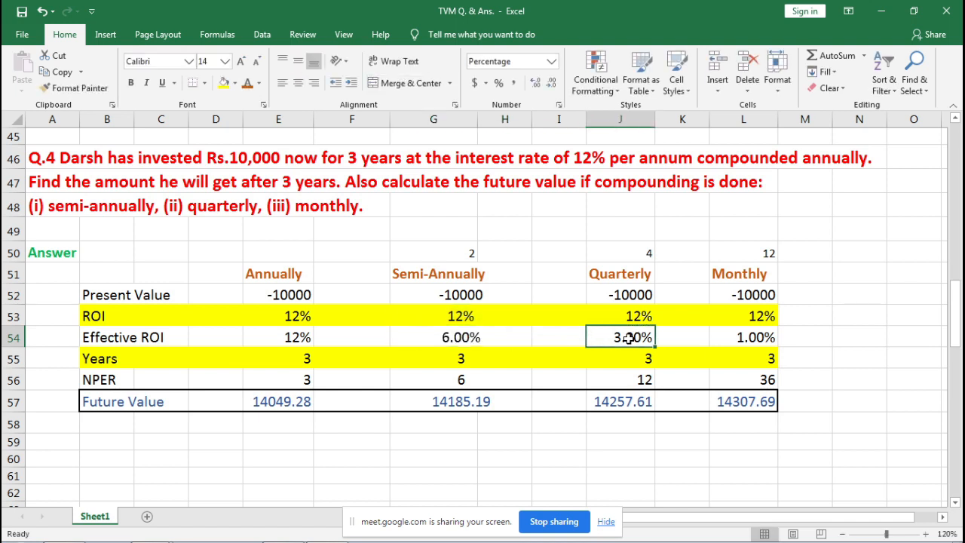
double_click(629, 337)
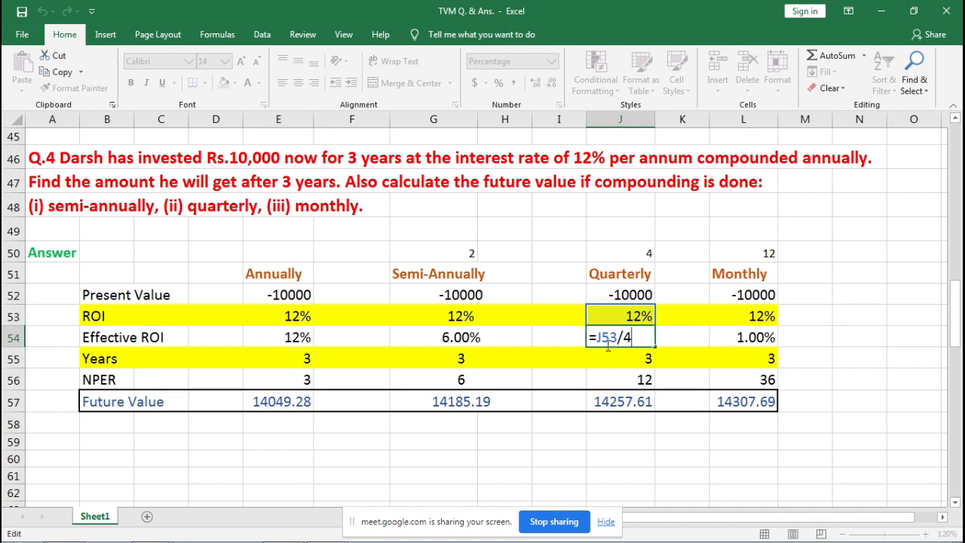
key("Escape")
double_click(746, 343)
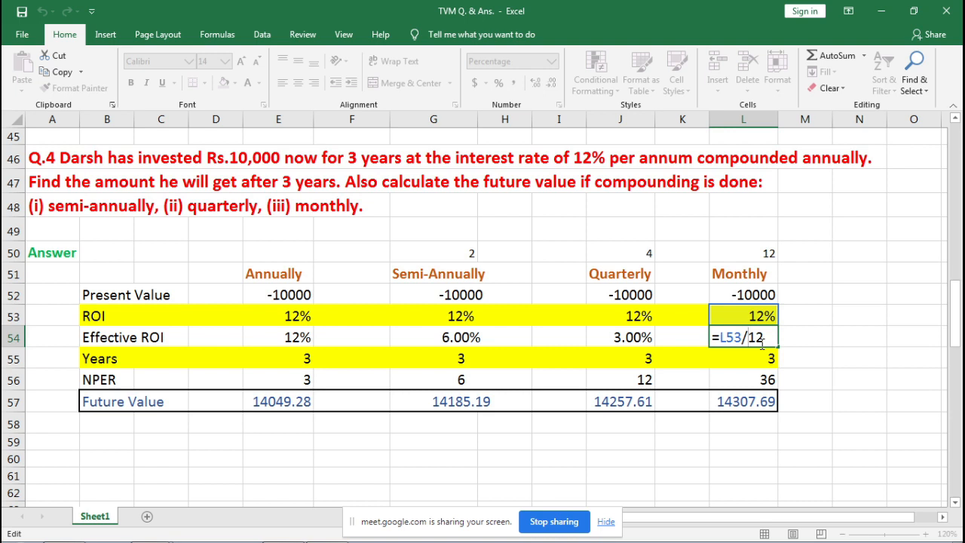
key("Escape")
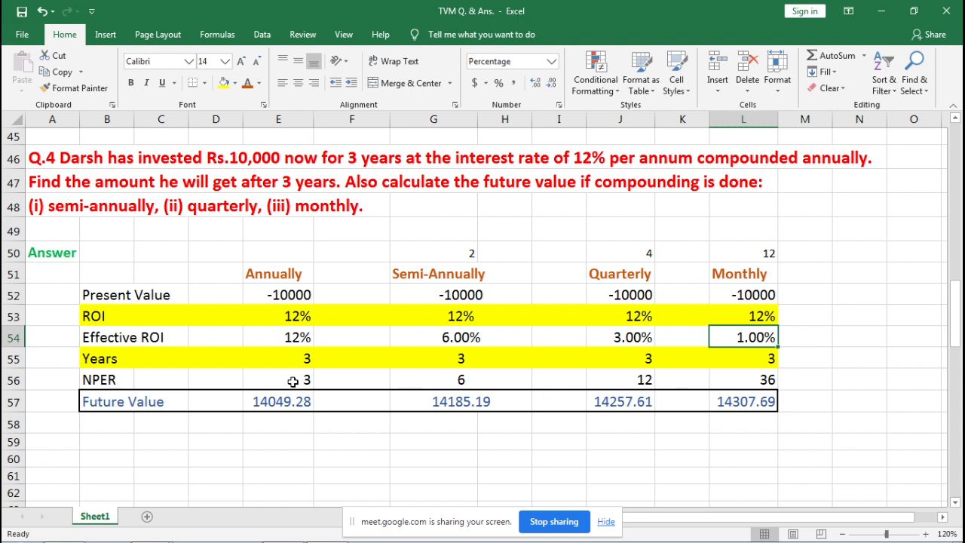
Inspect the NPER formulas for semi-annual, quarterly and monthly compounding without changing them.
double_click(479, 381)
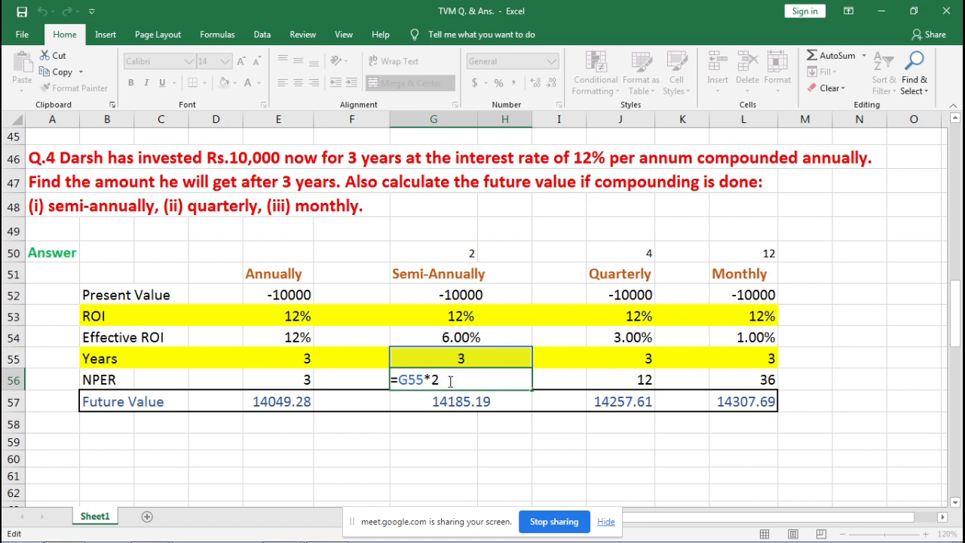
key("Escape")
double_click(618, 381)
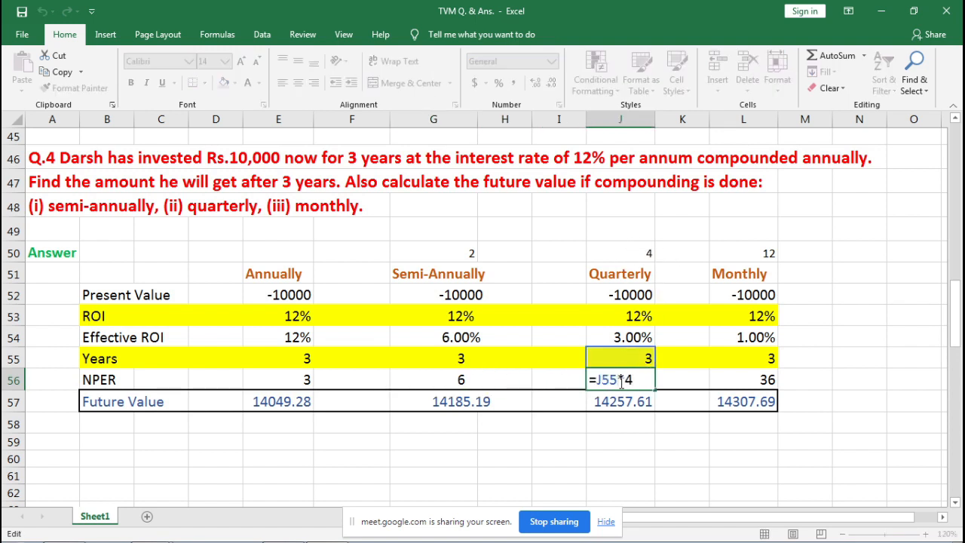
key("Escape")
double_click(738, 382)
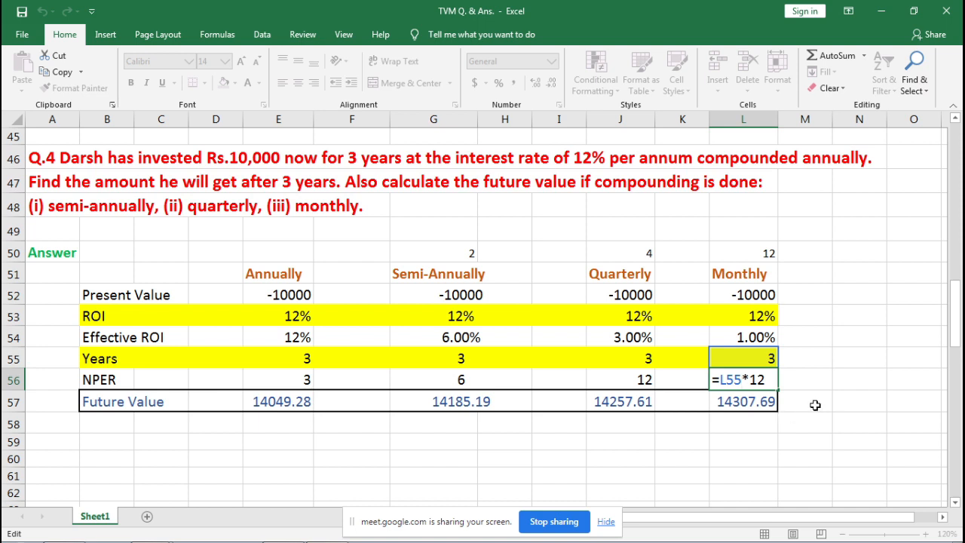
key("Escape")
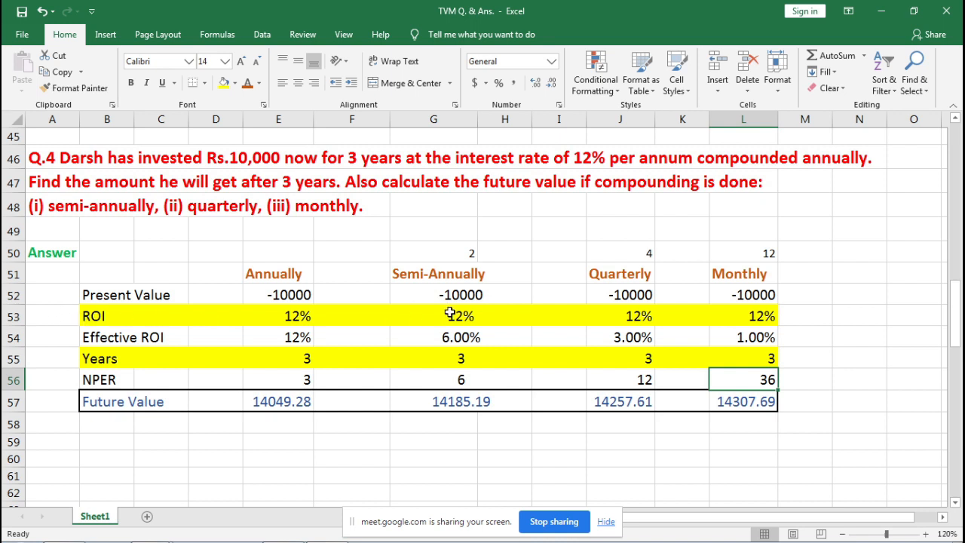
left_click(850, 315)
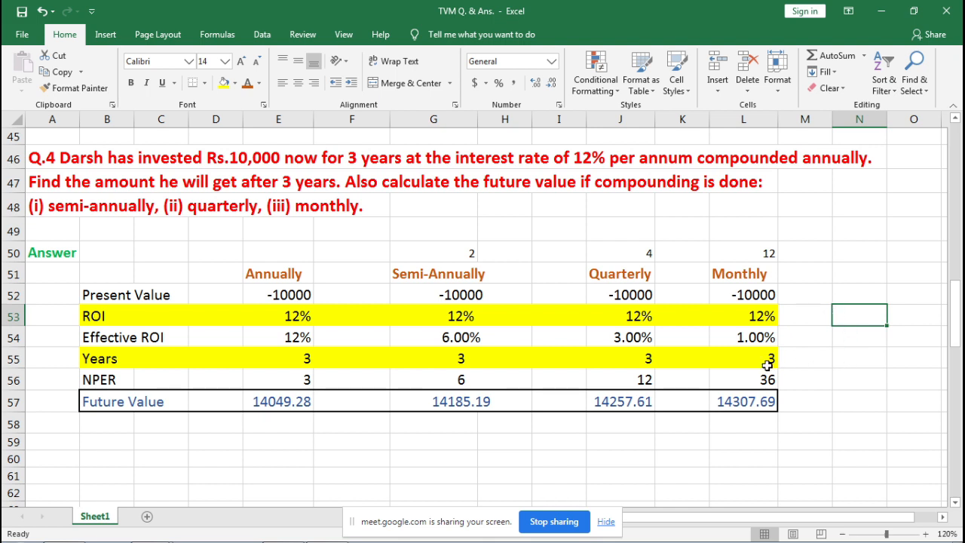
left_click(510, 363)
left_click(795, 362)
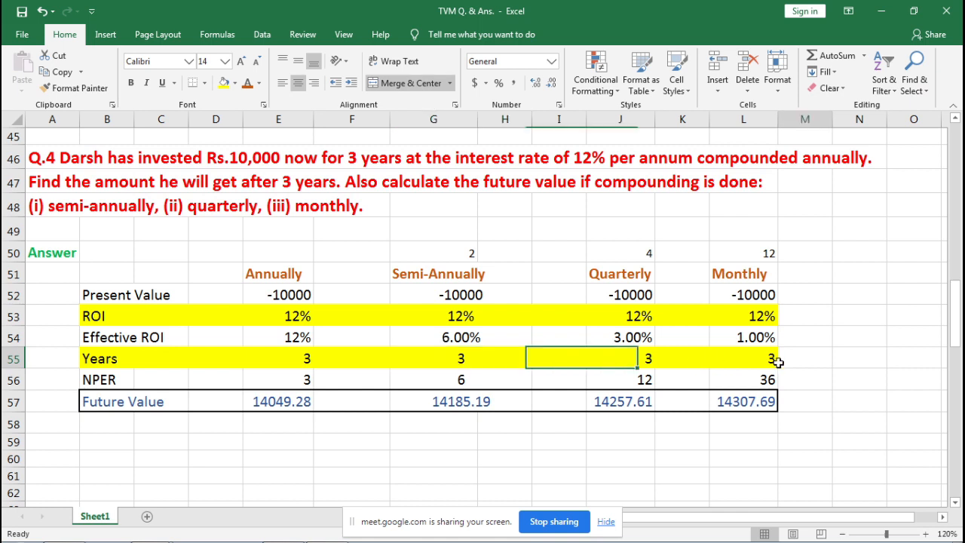
left_click(871, 361)
left_click(857, 337)
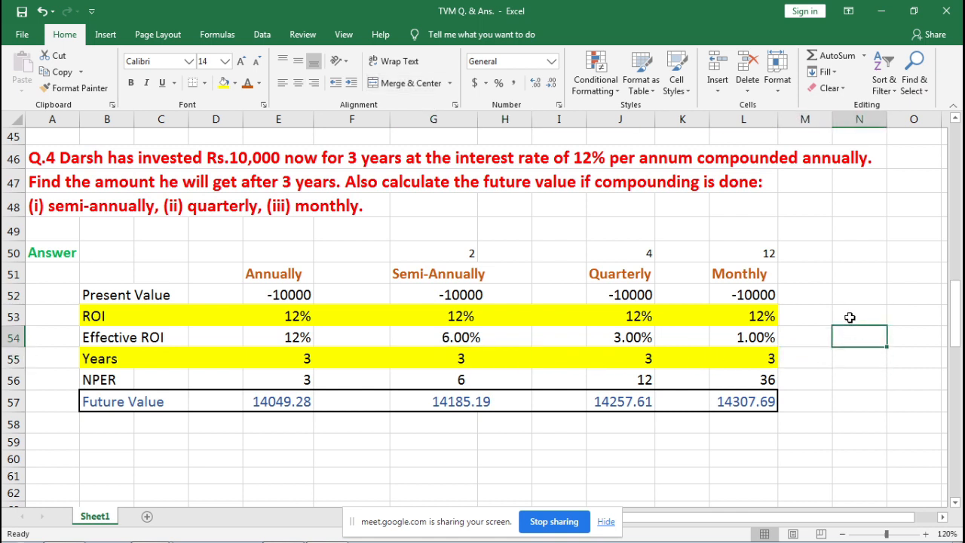
left_click(849, 317)
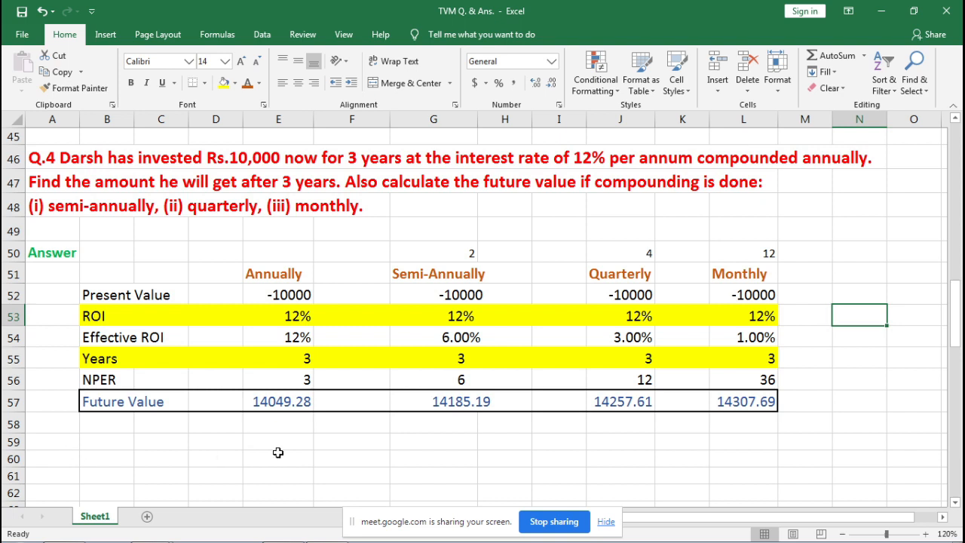
Compare the Effective ROI and NPER cells of the Annually and Semi-Annually columns.
left_click(279, 340)
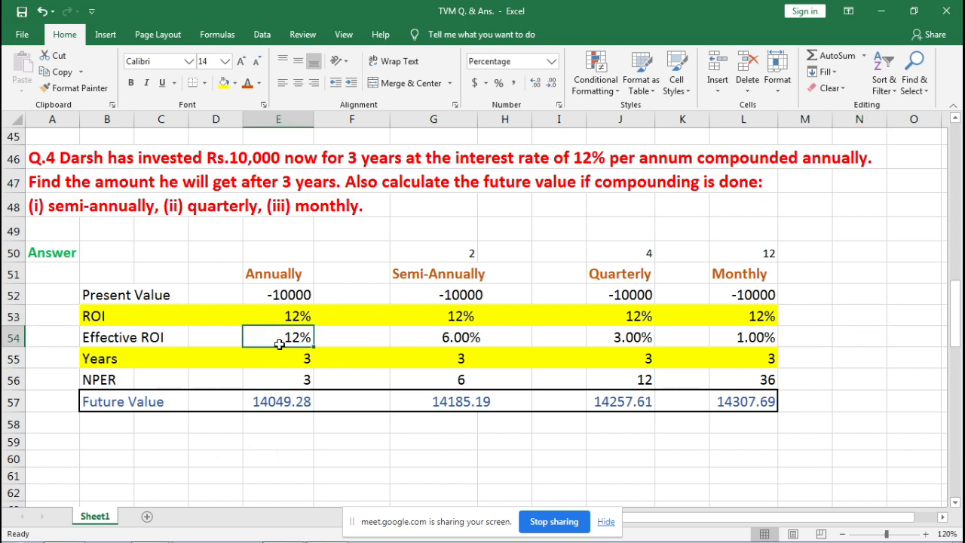
left_click(279, 378)
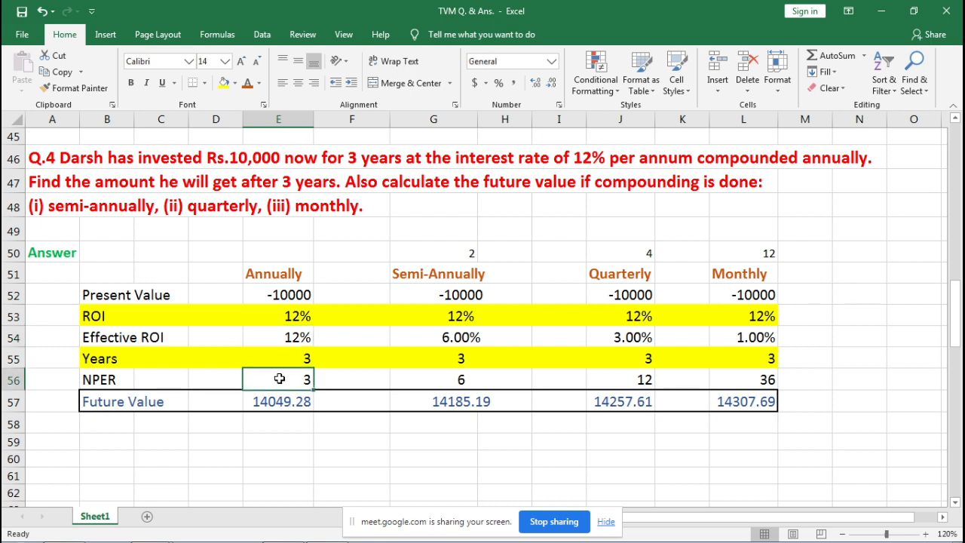
left_click(278, 334)
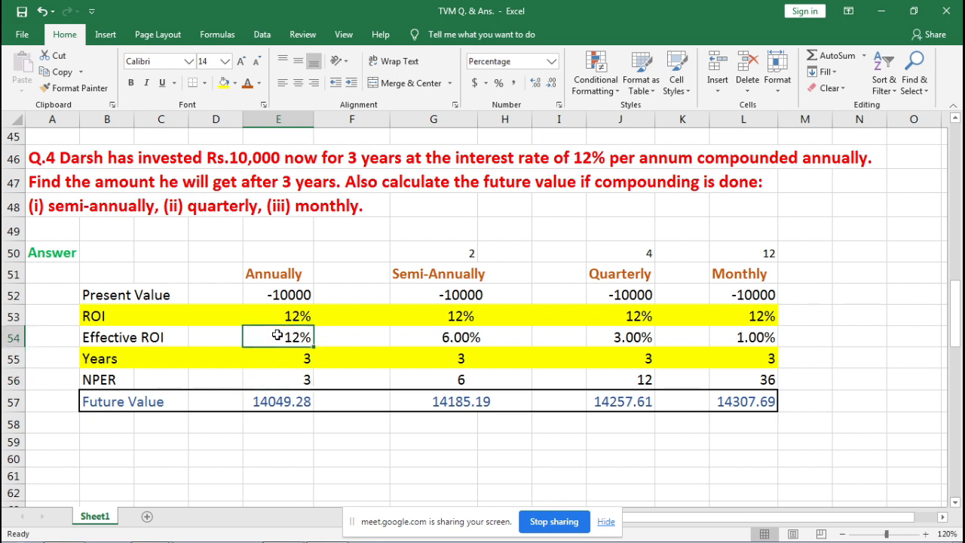
left_click(278, 381)
left_click(432, 344)
left_click(434, 379)
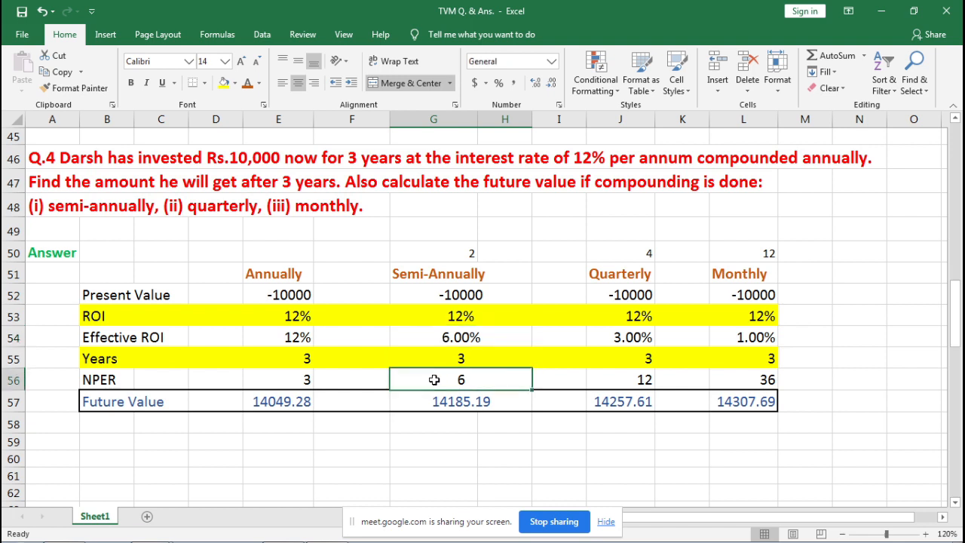
Review the FV formula and its arguments in the semi-annual Future Value cell.
left_click(489, 404)
double_click(468, 404)
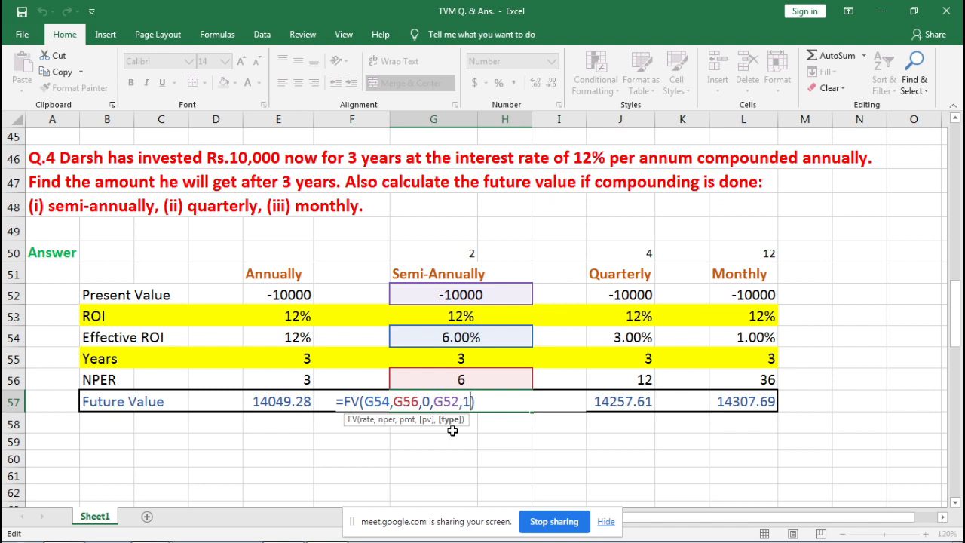
key("Return")
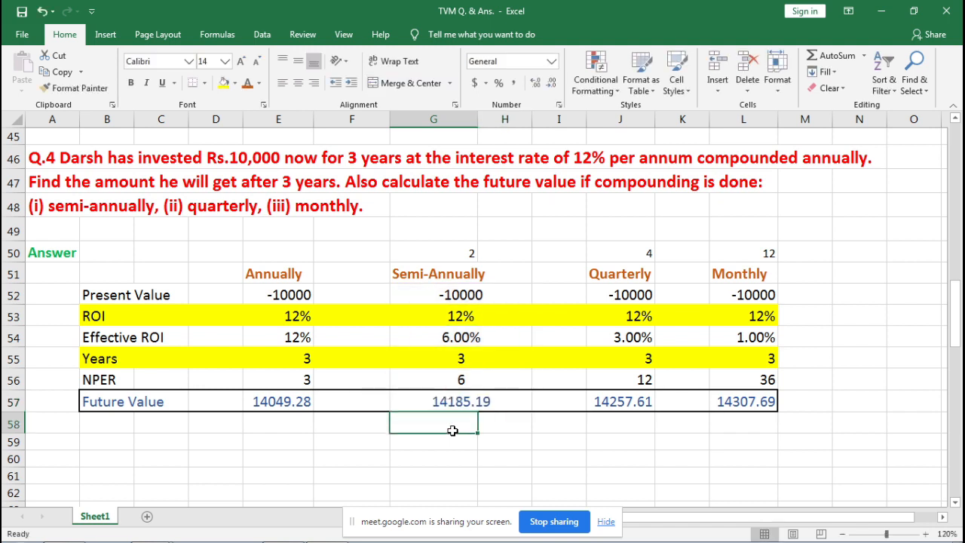
Label the row of compounding periods with m in cell F50.
left_click(354, 251)
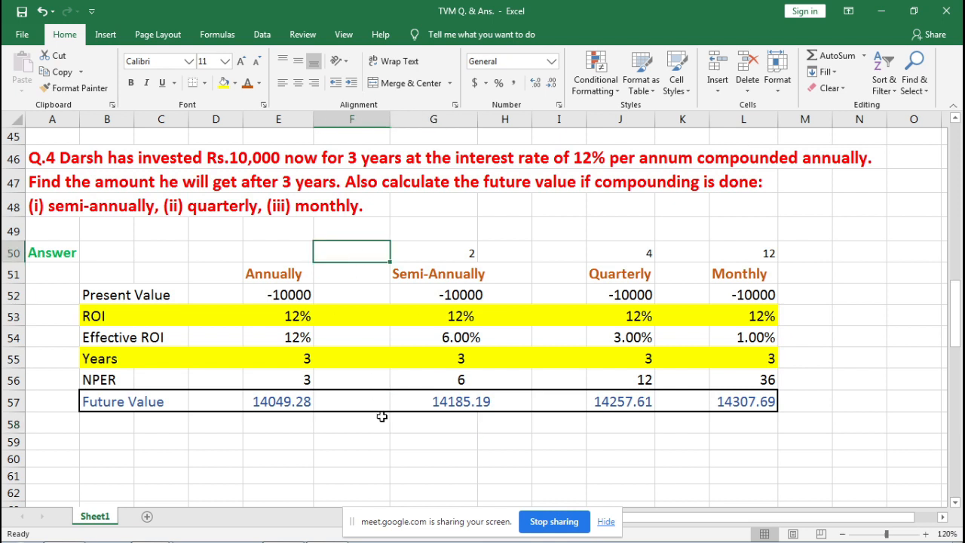
type("m")
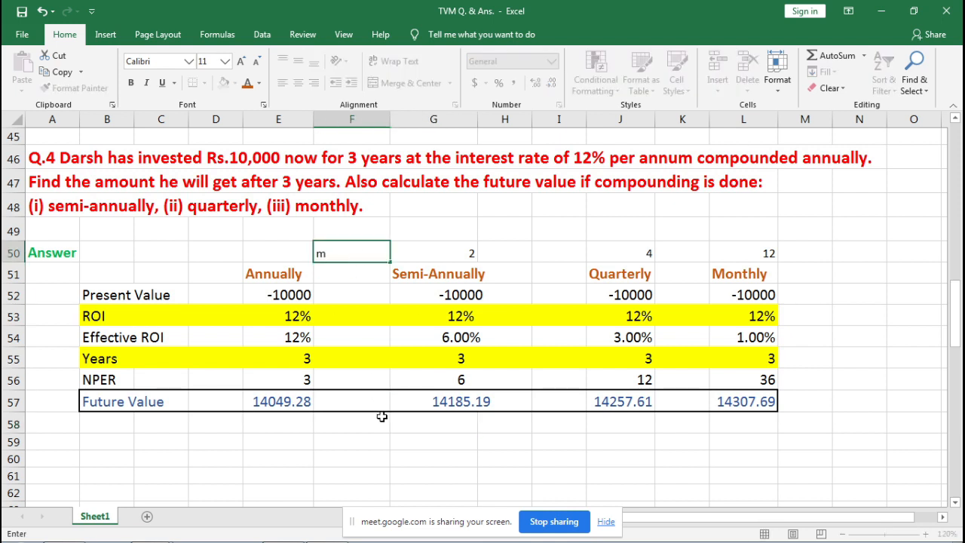
left_click(363, 334)
Give the compounding periods row F50:L50 a thick outside border and a light blue fill.
left_click_drag(332, 252, 733, 254)
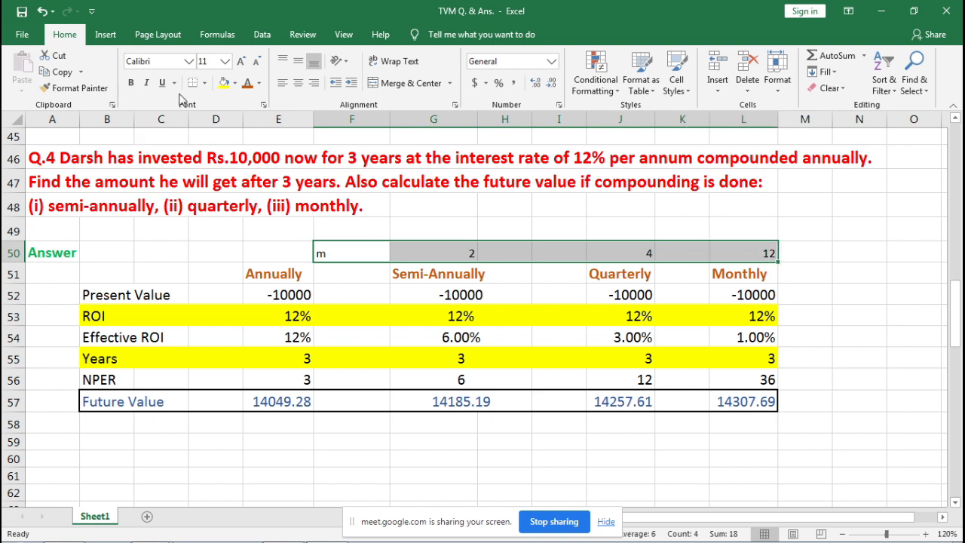
left_click(203, 83)
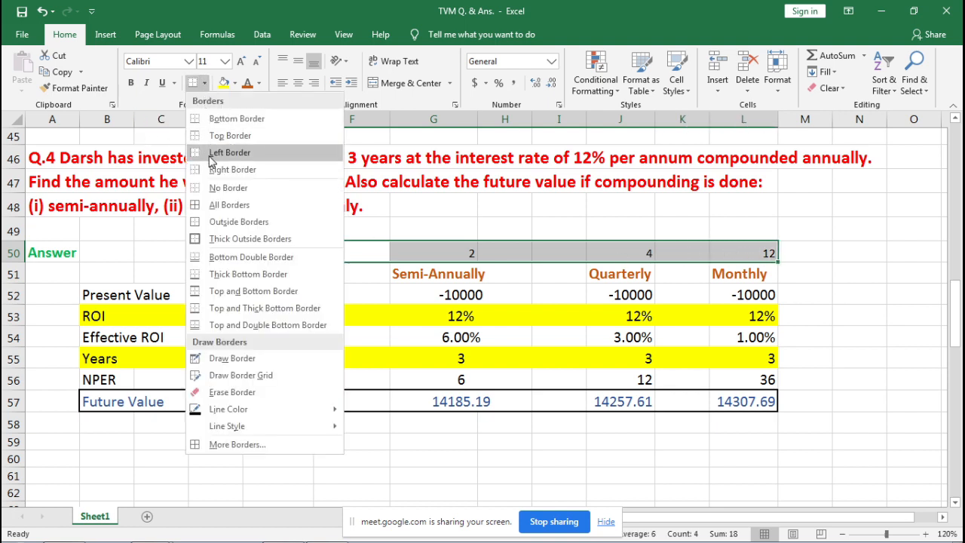
left_click(218, 239)
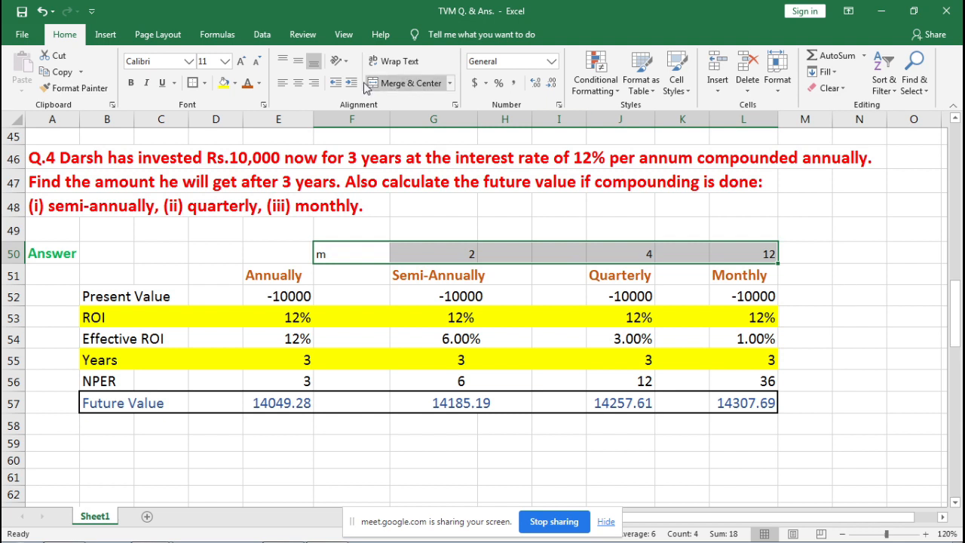
left_click(234, 83)
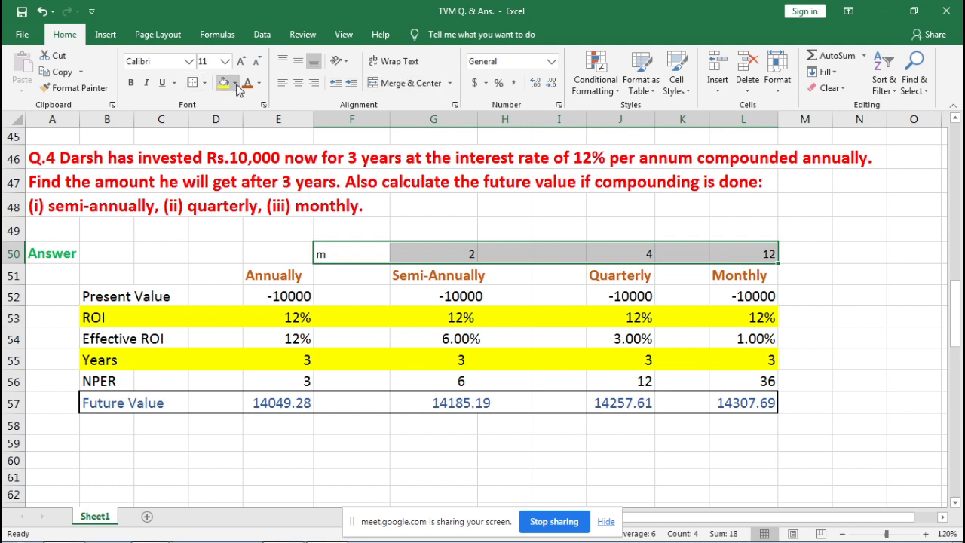
left_click(273, 143)
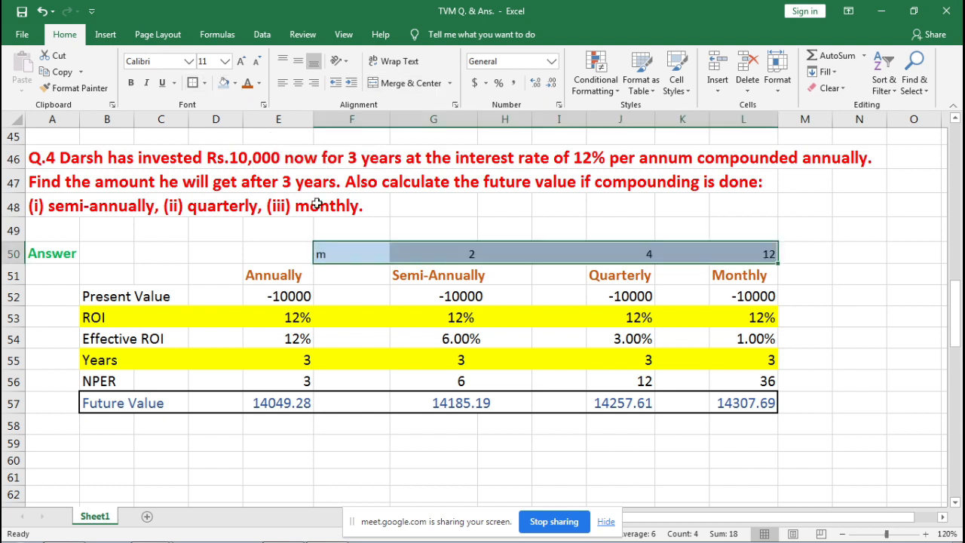
left_click(861, 260)
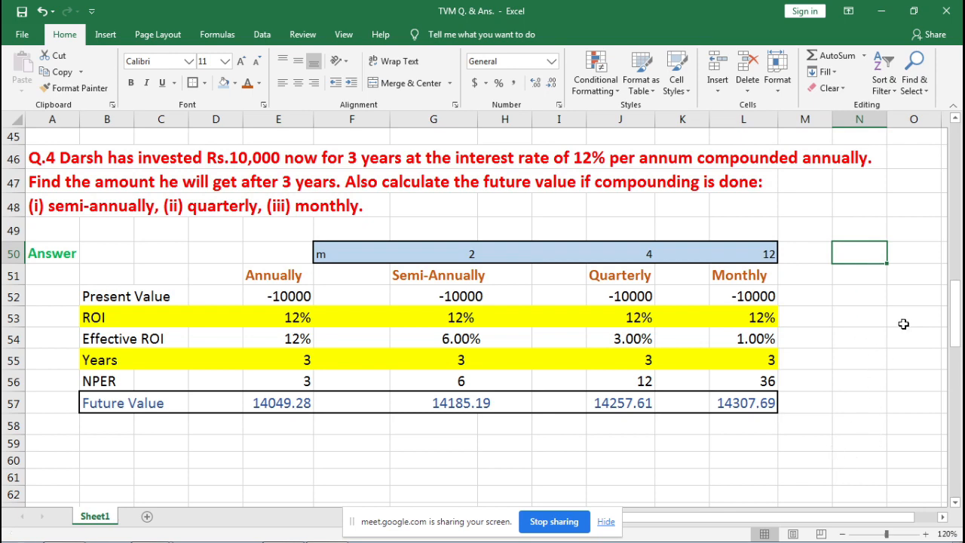
Review the Q.5 problem text and its FUTURE VALUE row in the answer block.
left_click_drag(955, 315, 956, 379)
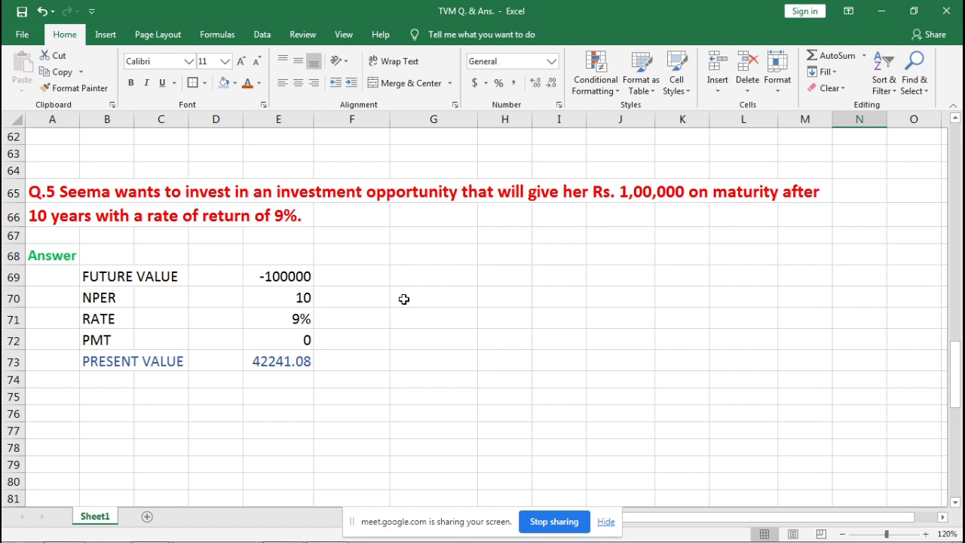
left_click(429, 254)
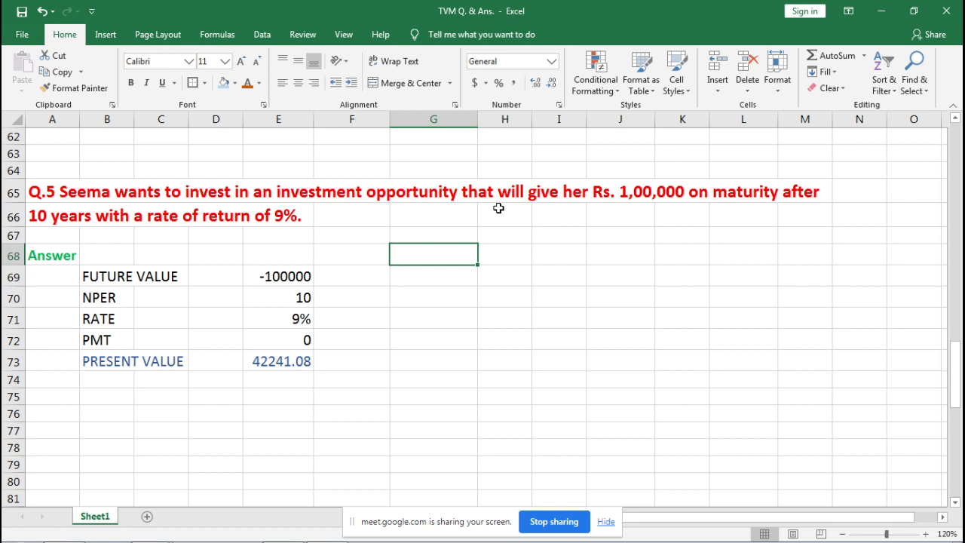
left_click(118, 278)
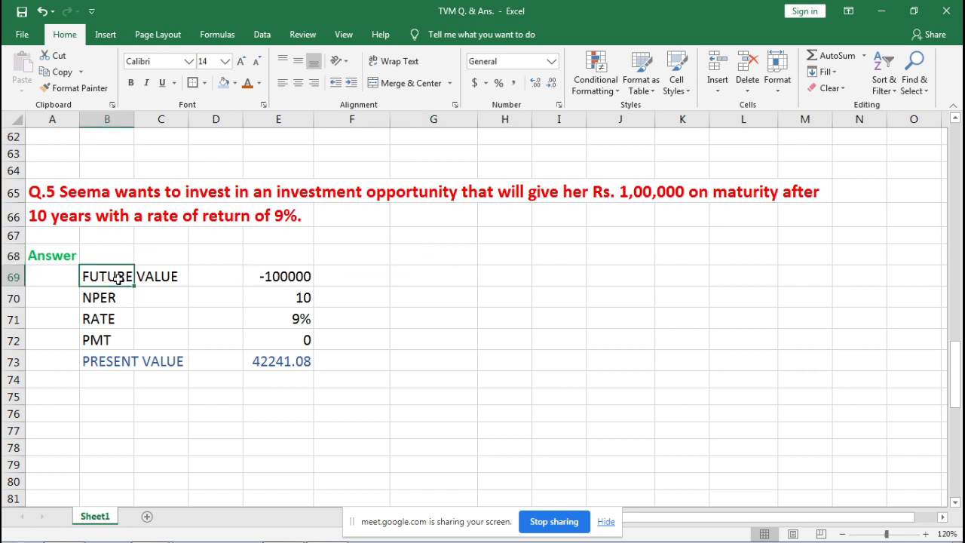
left_click_drag(118, 278, 262, 279)
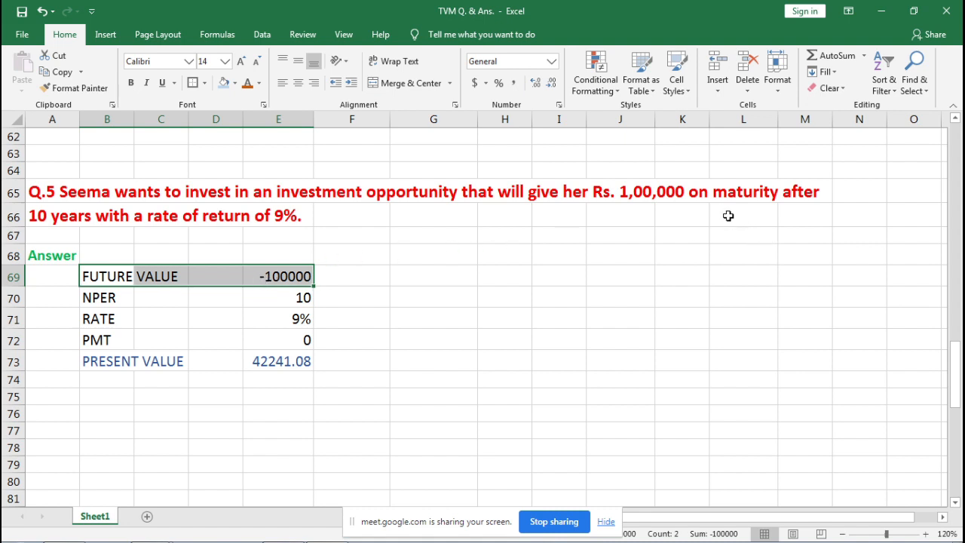
left_click(787, 186)
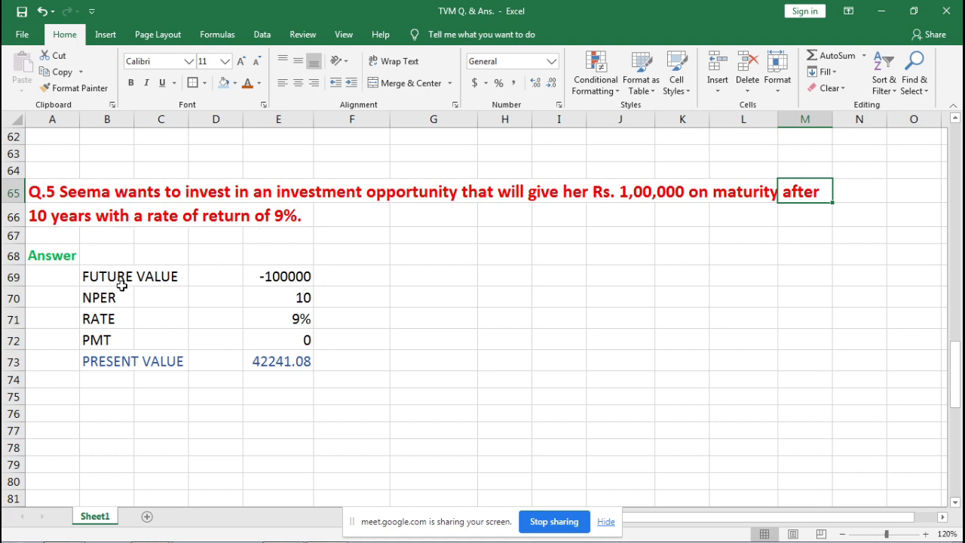
left_click_drag(121, 280, 273, 279)
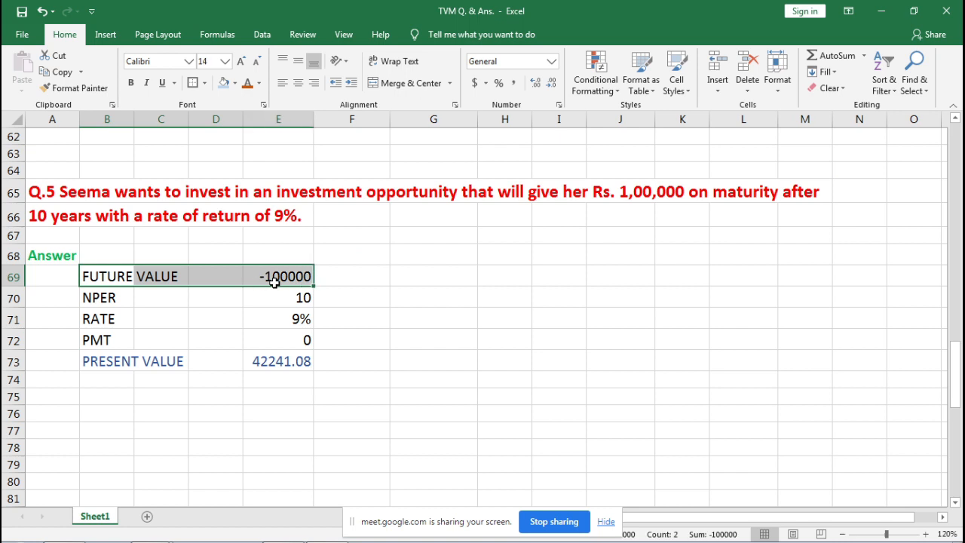
left_click(372, 279)
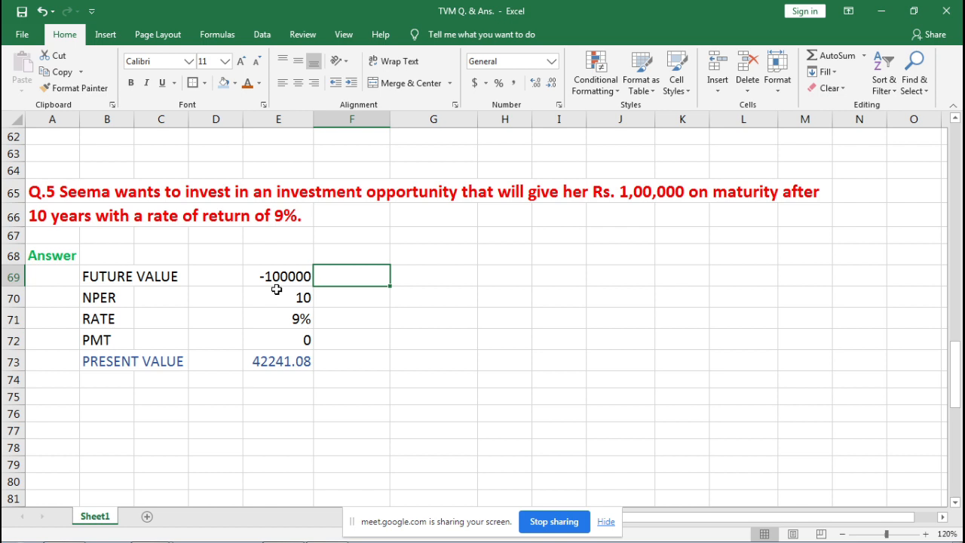
Review Q.5's NPER, RATE and PMT inputs and the PV formula in its PRESENT VALUE cell.
left_click(131, 293)
left_click(273, 297)
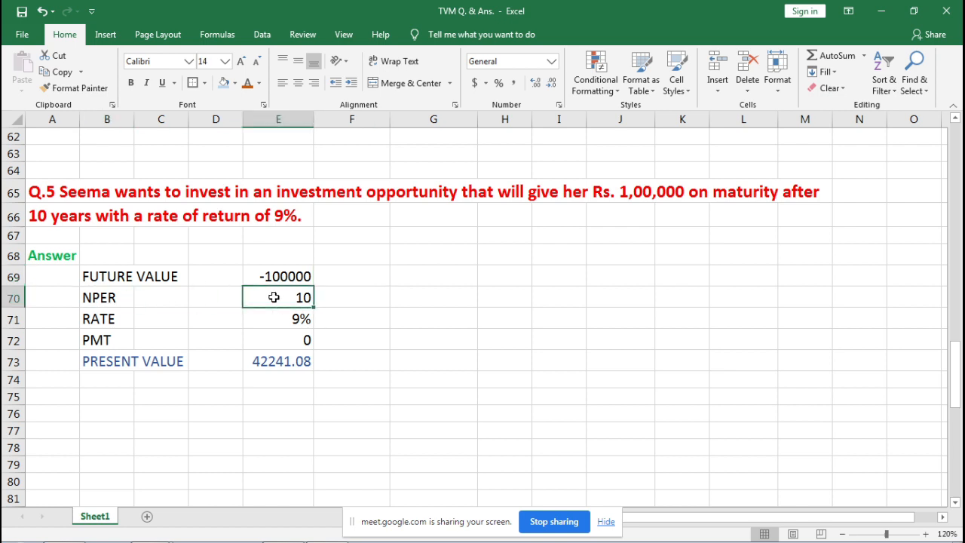
left_click(115, 318)
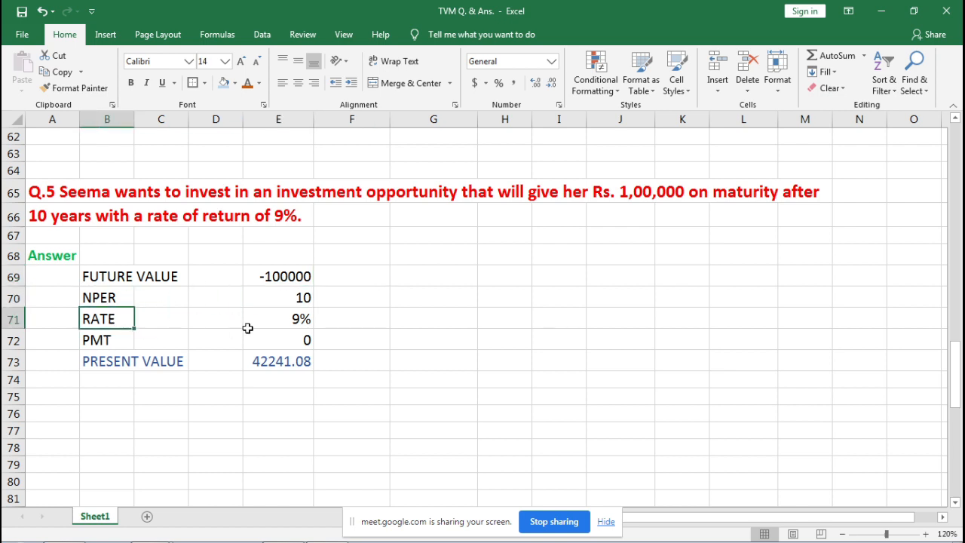
left_click(252, 322)
left_click(128, 339)
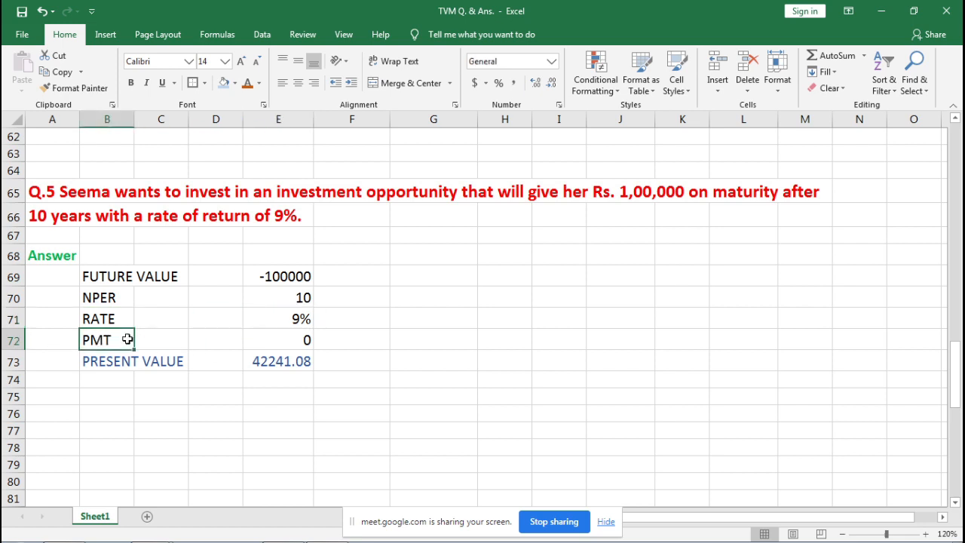
left_click(298, 344)
left_click(275, 367)
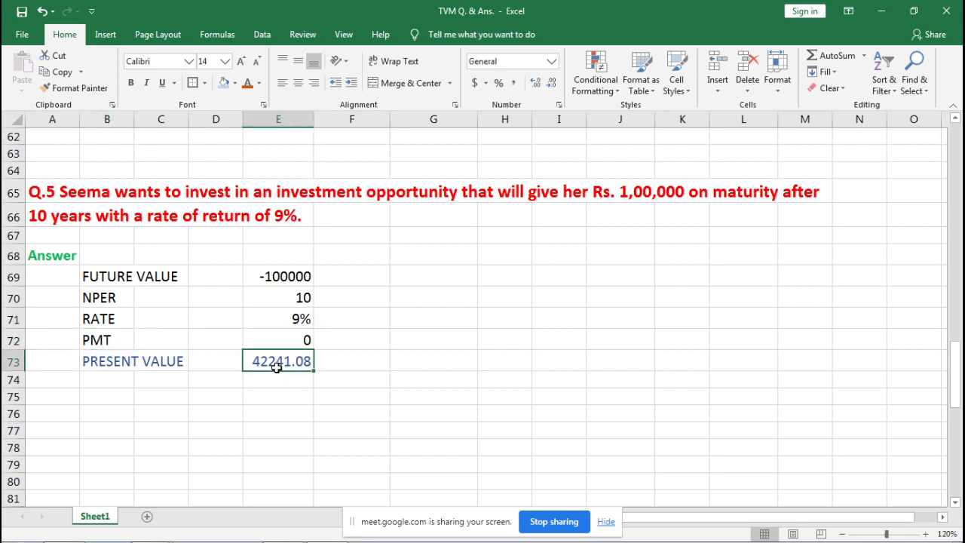
double_click(276, 367)
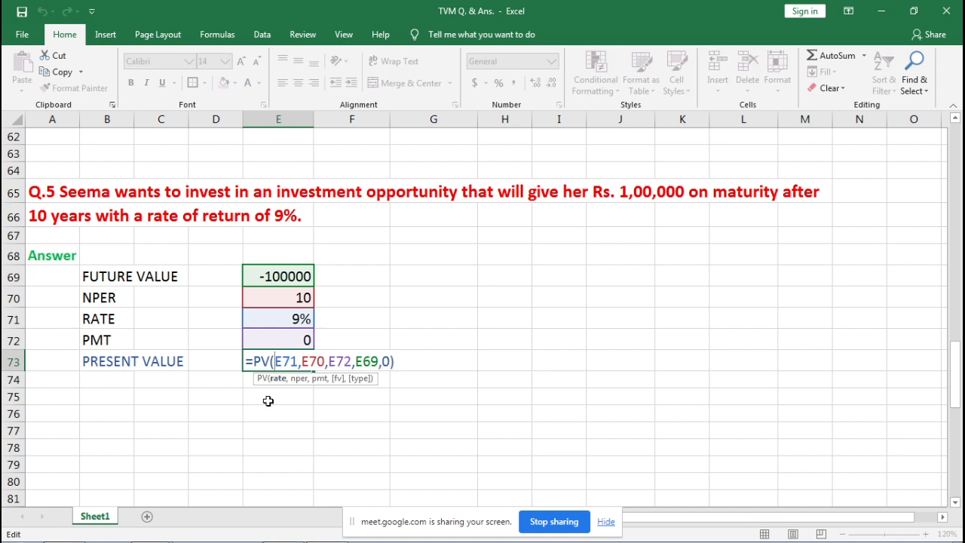
key("Escape")
Calculate Q.5's present value in cell G73 with =PV(E71,E70,E72,E69), leaving out the optional type argument.
left_click(403, 359)
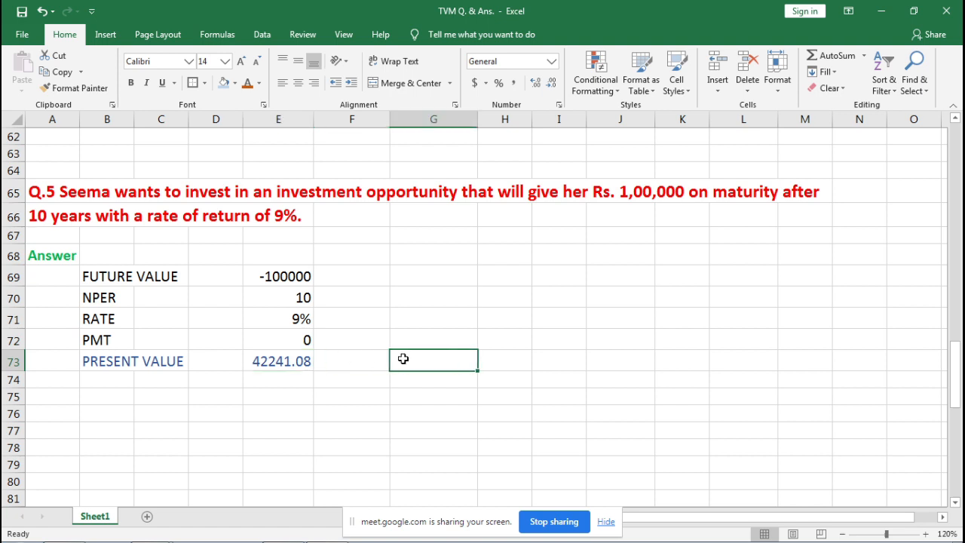
type("=")
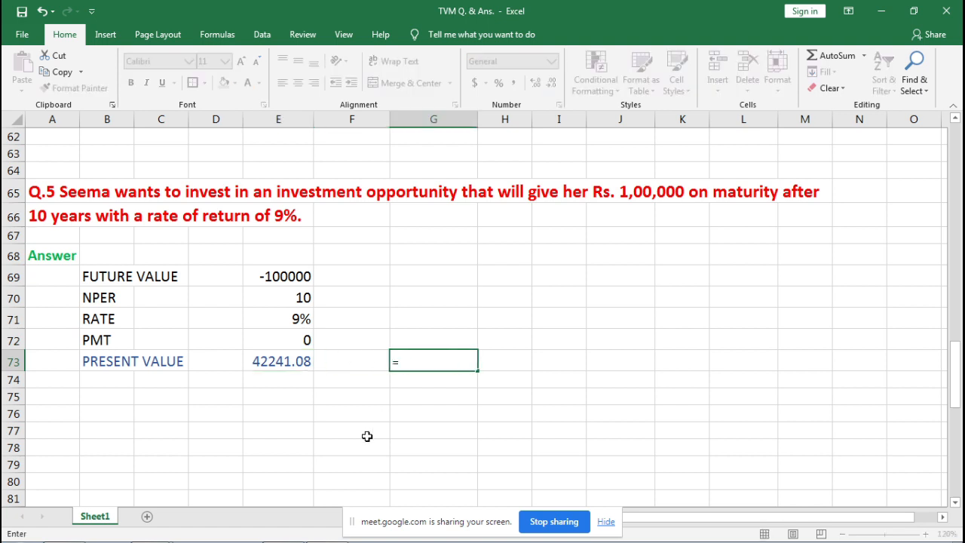
type("pv")
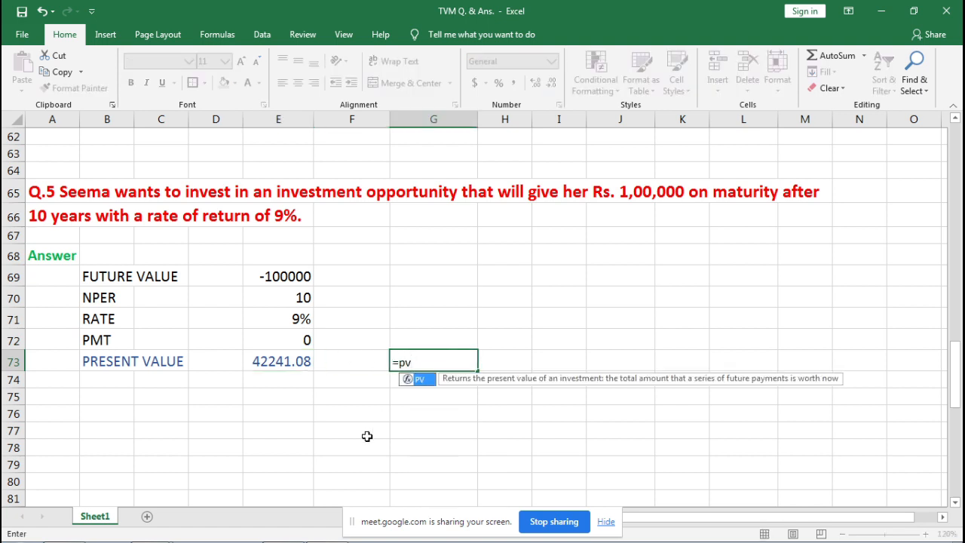
type("(")
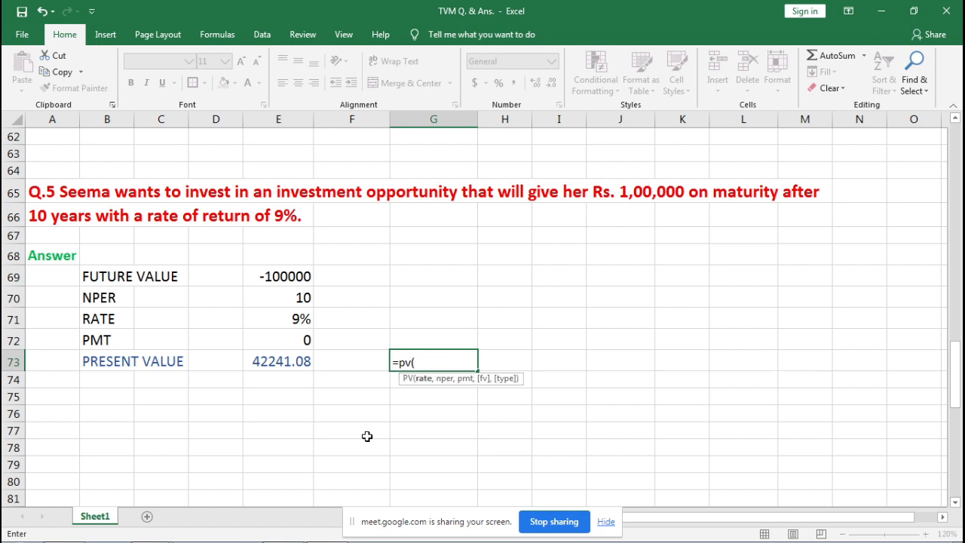
left_click(257, 319)
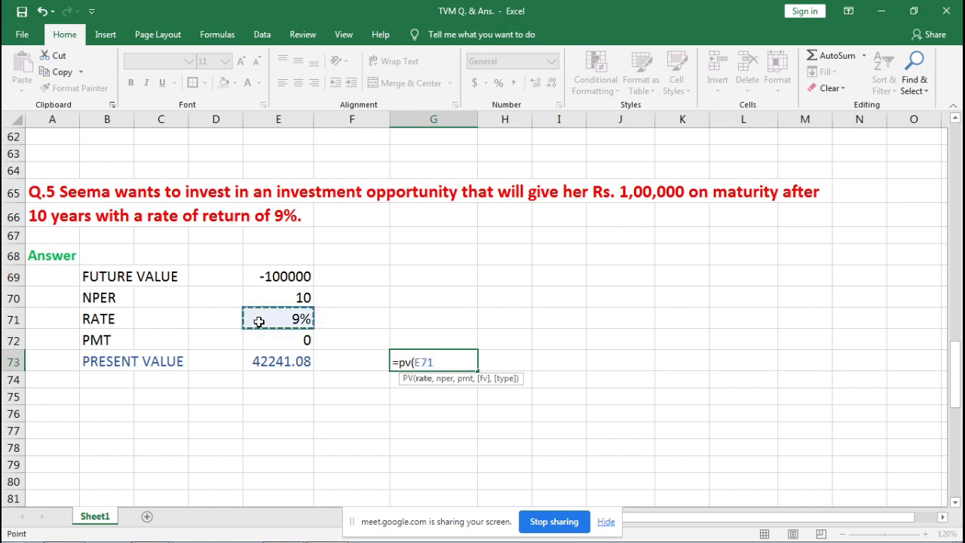
type(",")
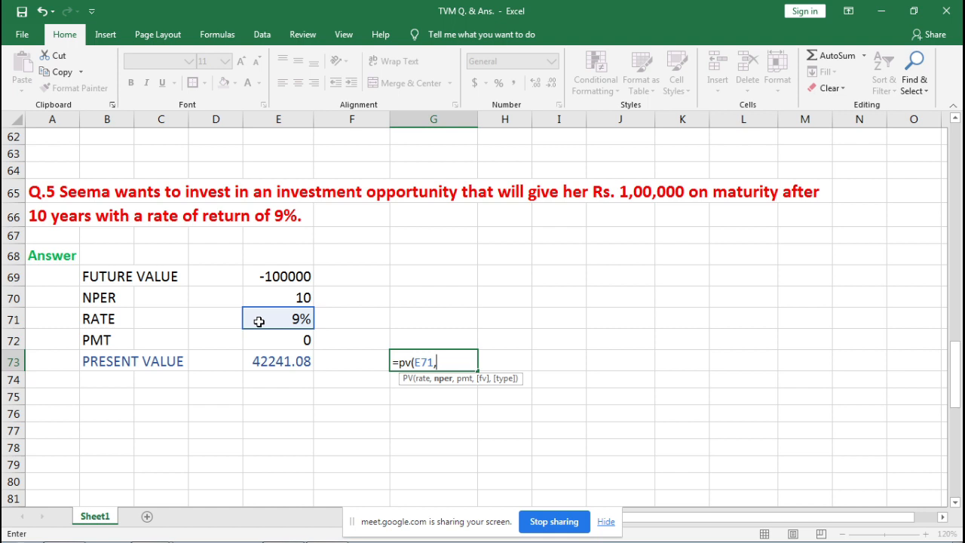
left_click(280, 298)
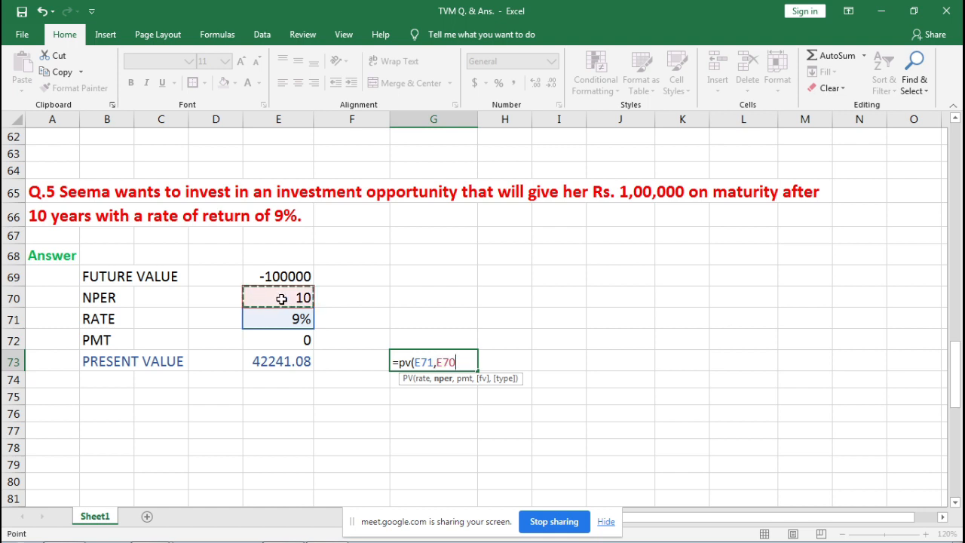
type(",")
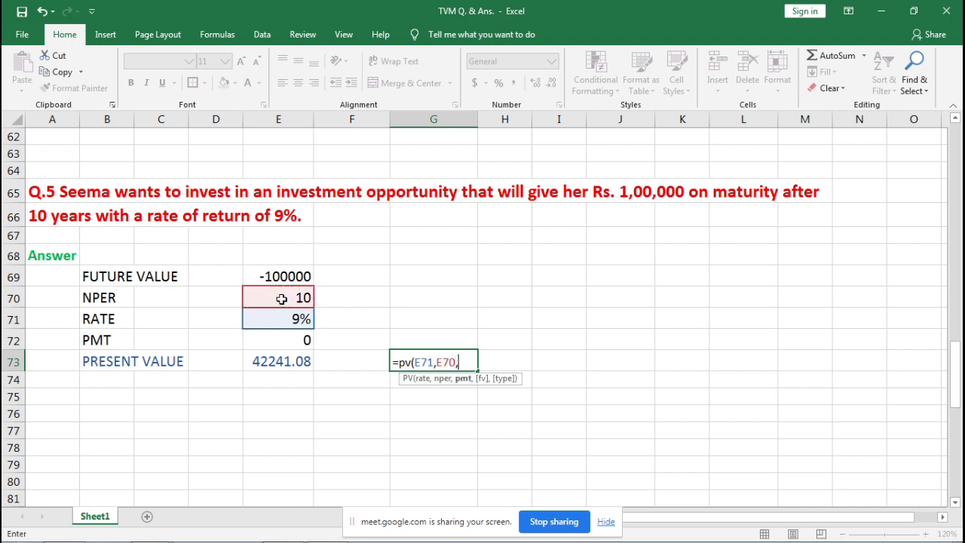
left_click(281, 338)
type(",")
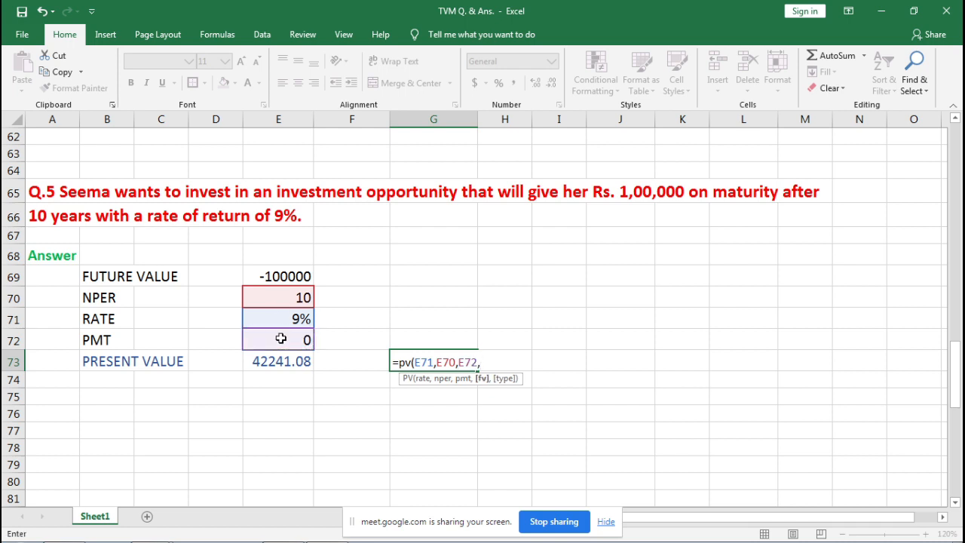
left_click(266, 277)
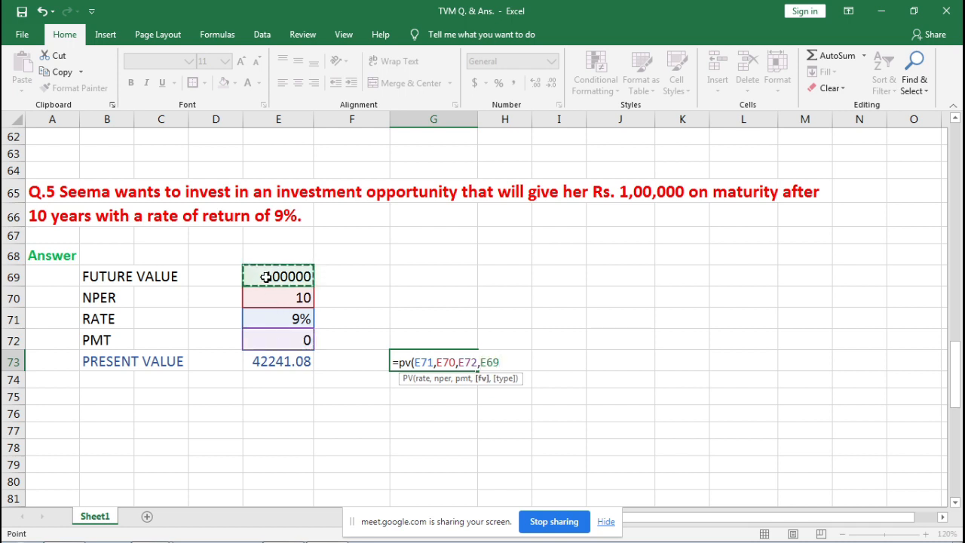
type(",")
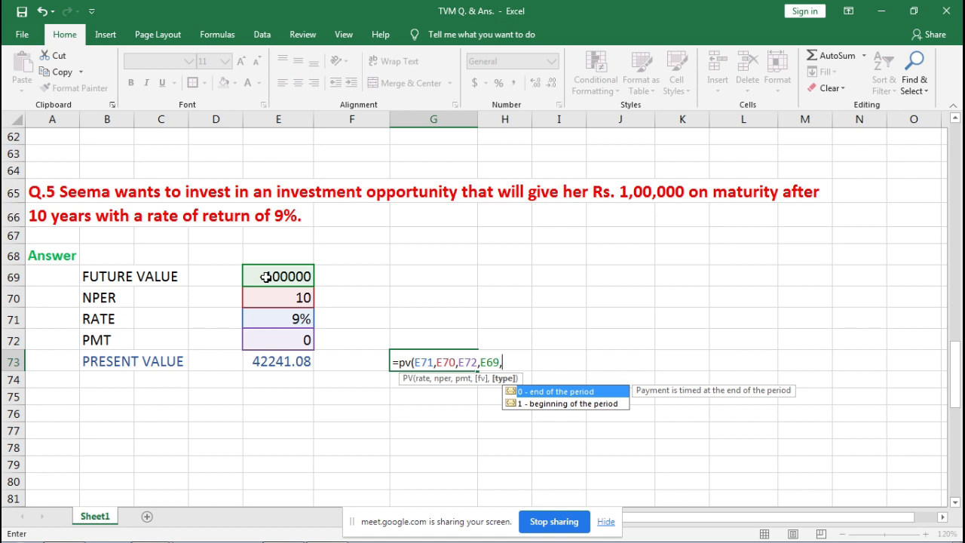
type("0)")
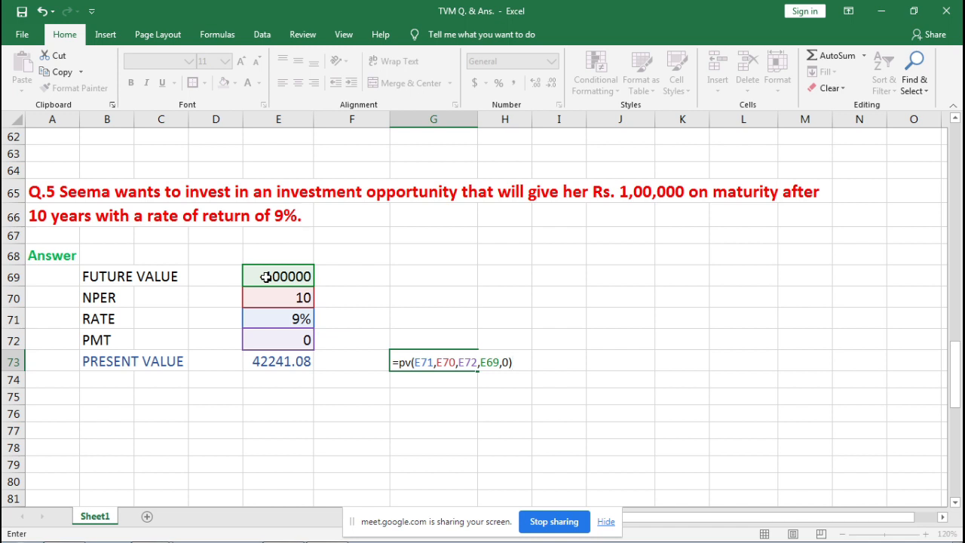
key("BackSpace")
key("BackSpace")
key("BackSpace")
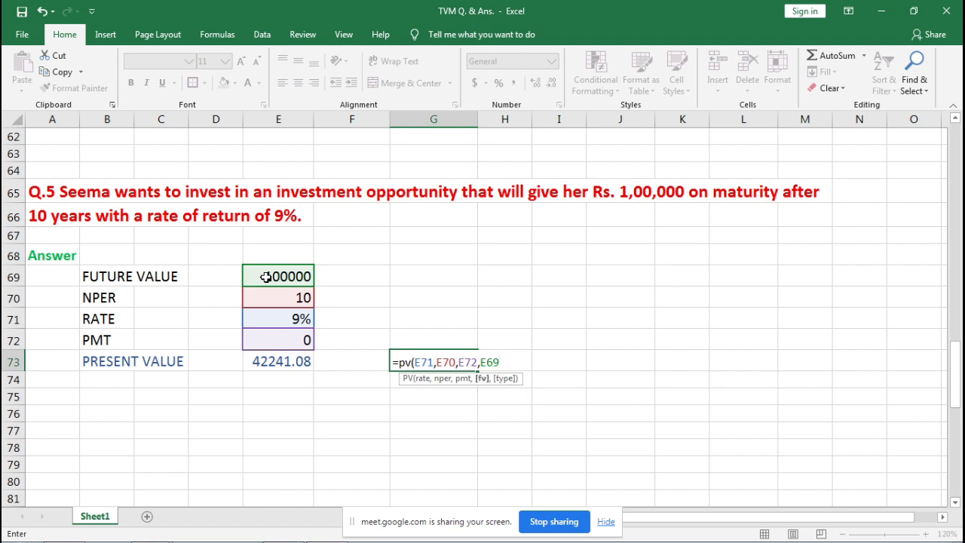
type(")")
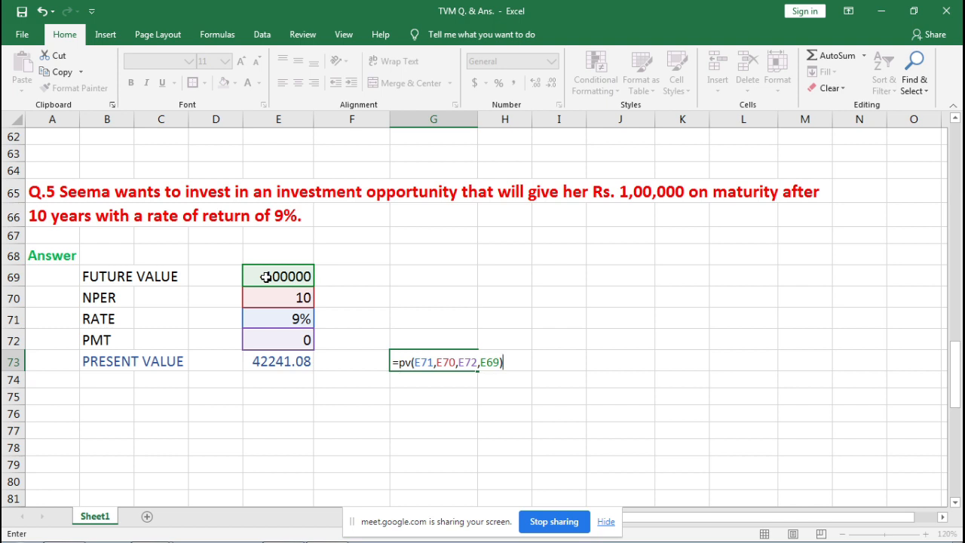
key("Return")
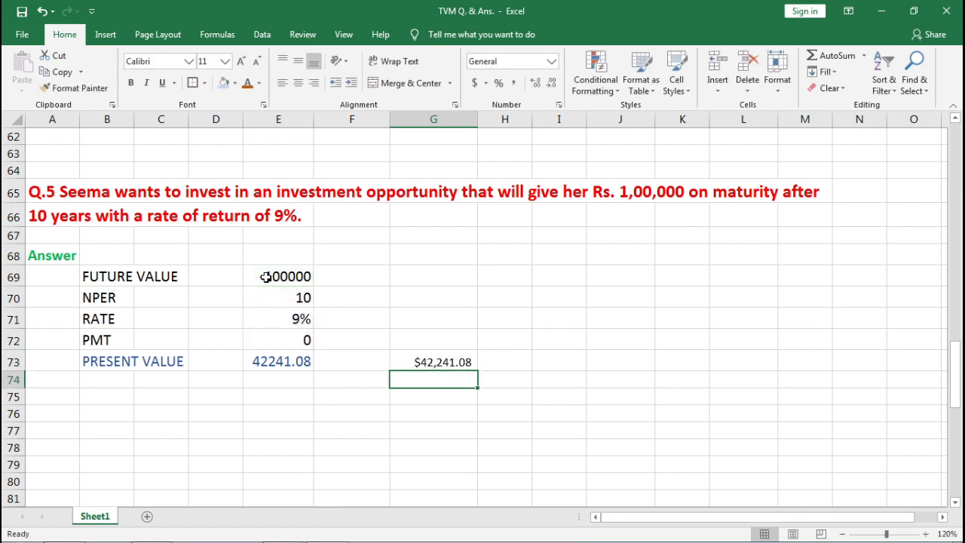
Change the number format of cell G73 from currency to General and show two decimal places.
left_click(410, 361)
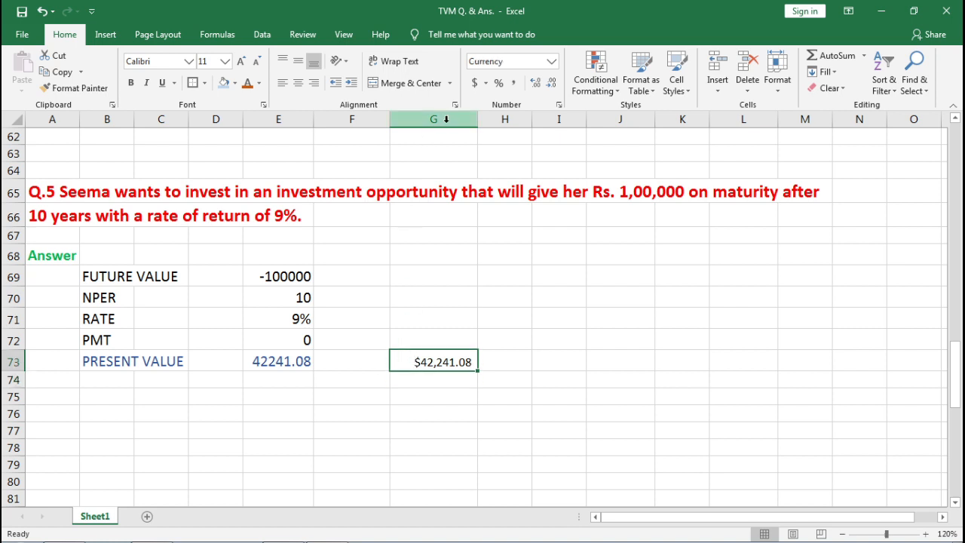
left_click(550, 62)
left_click(533, 80)
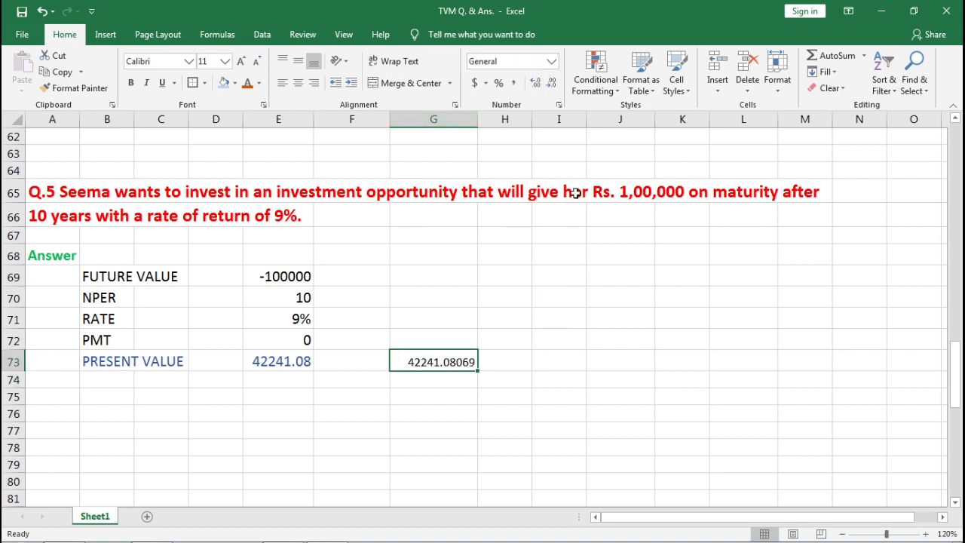
left_click(552, 83)
left_click(552, 83)
left_click(552, 83)
left_click(552, 83)
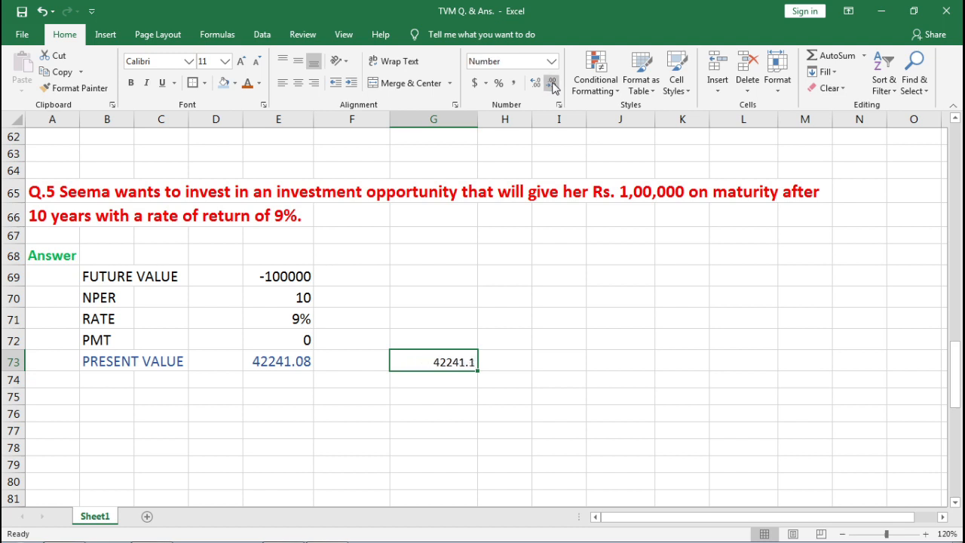
left_click(536, 83)
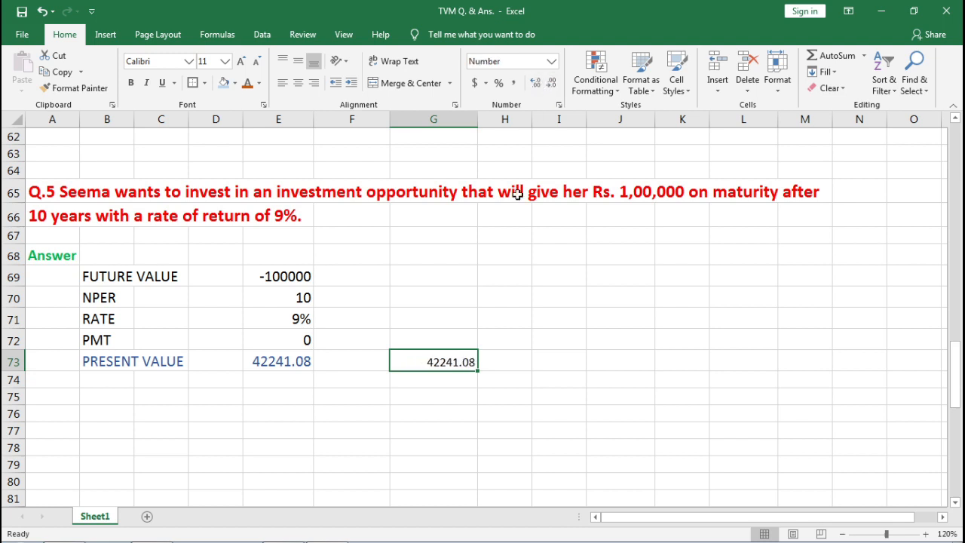
Examine the Q.6 problem text on the present value of an annuity.
left_click_drag(950, 386, 956, 419)
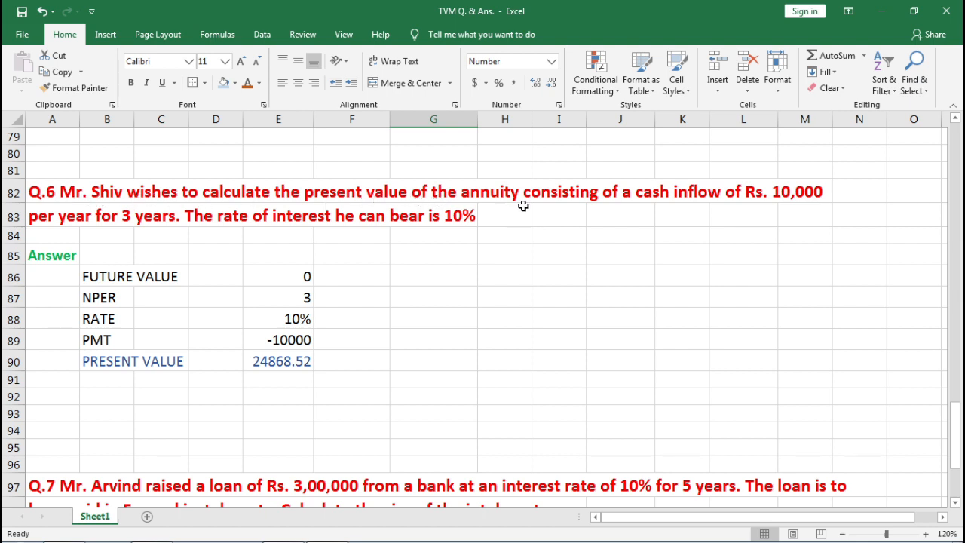
left_click(494, 197)
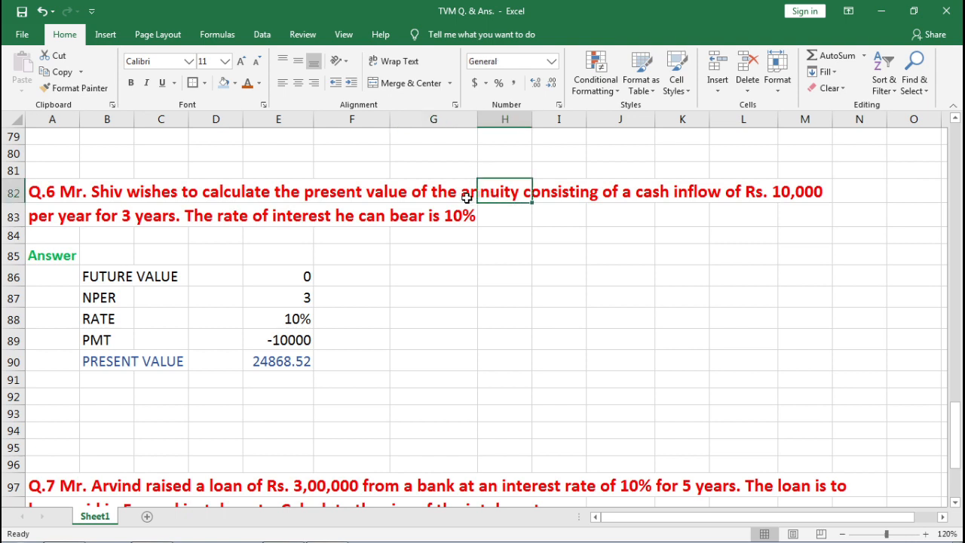
left_click_drag(466, 198, 510, 198)
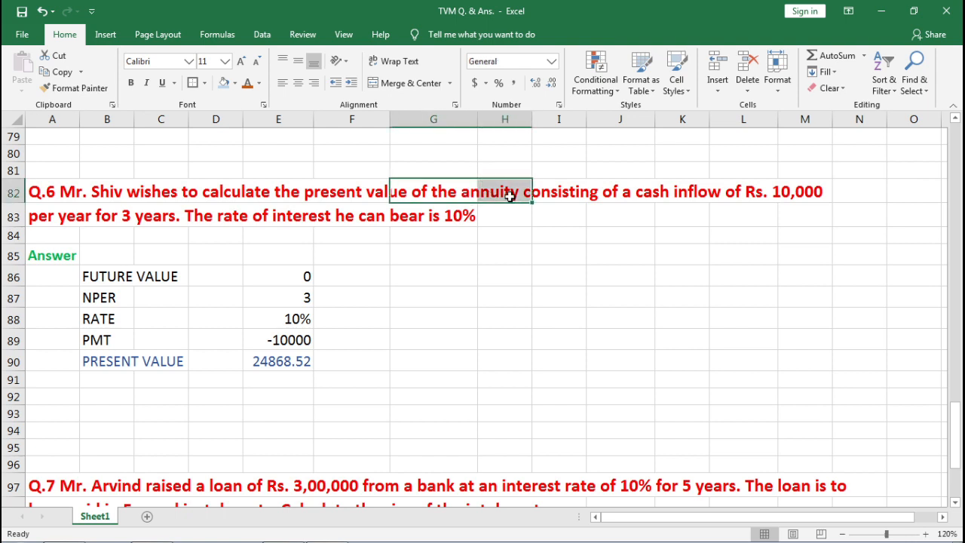
left_click(520, 256)
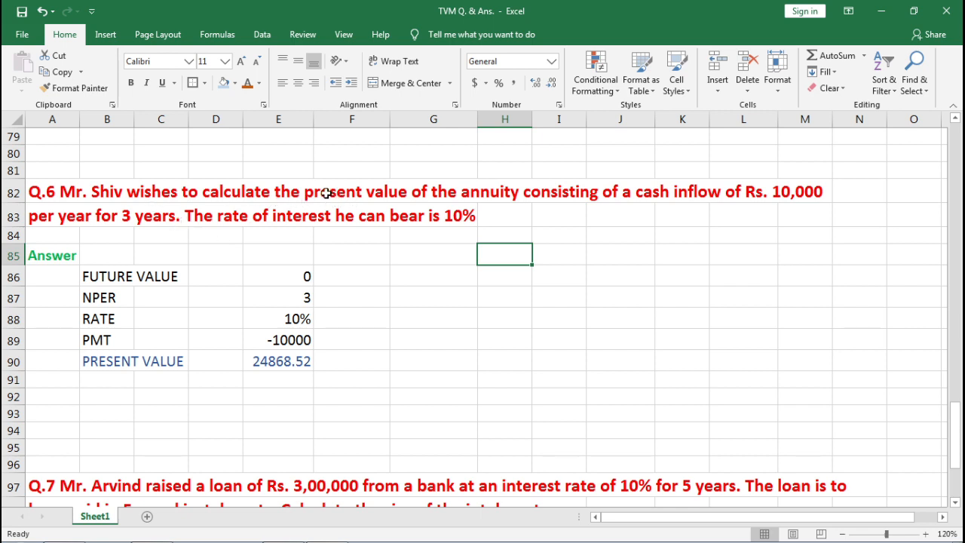
Review the Q.6 wording about the annuity's present value and the yearly cash inflow amount.
left_click_drag(309, 194, 466, 198)
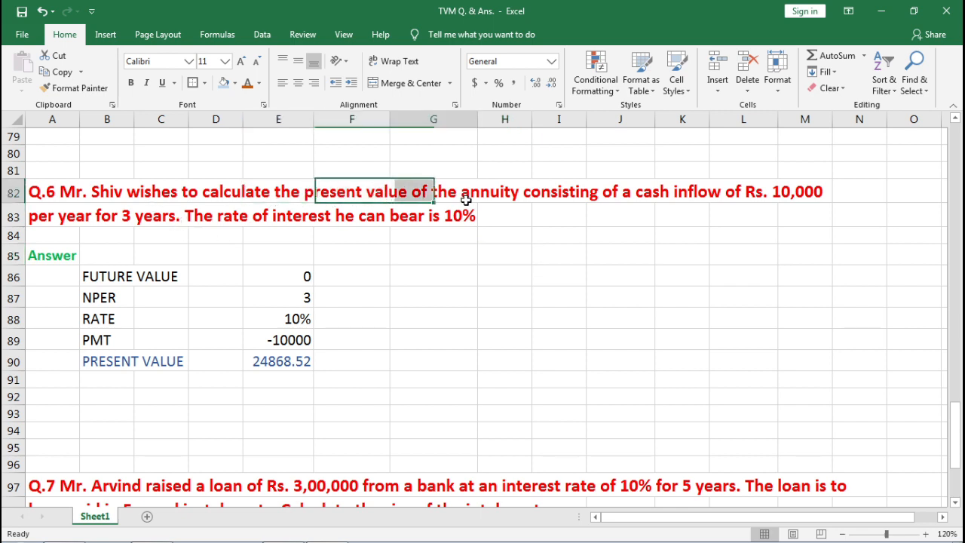
left_click(466, 197)
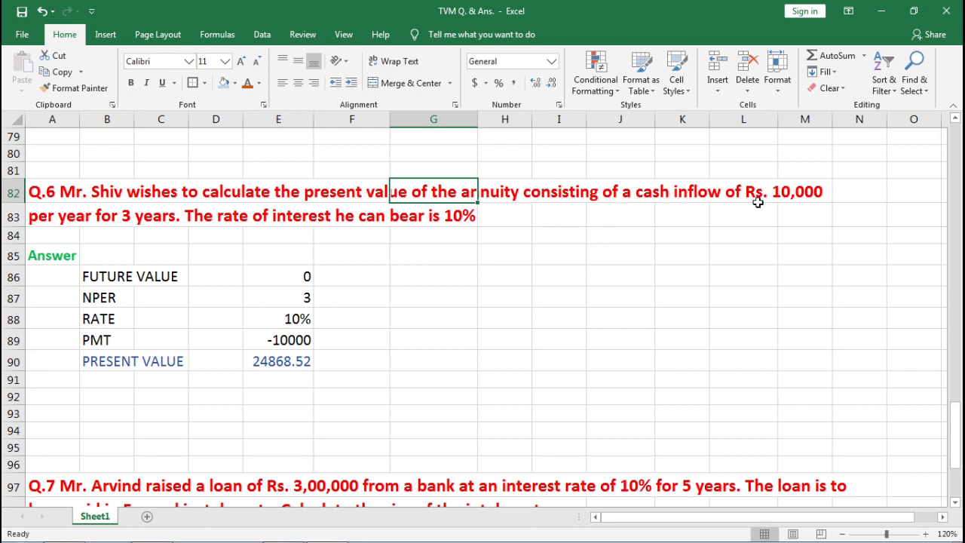
left_click(803, 195)
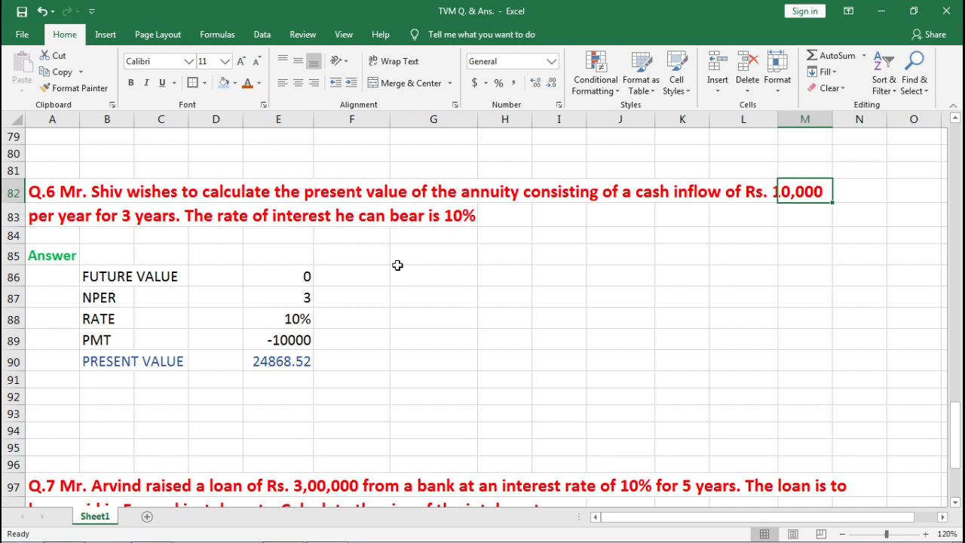
left_click(491, 192)
left_click(463, 194)
left_click(506, 198)
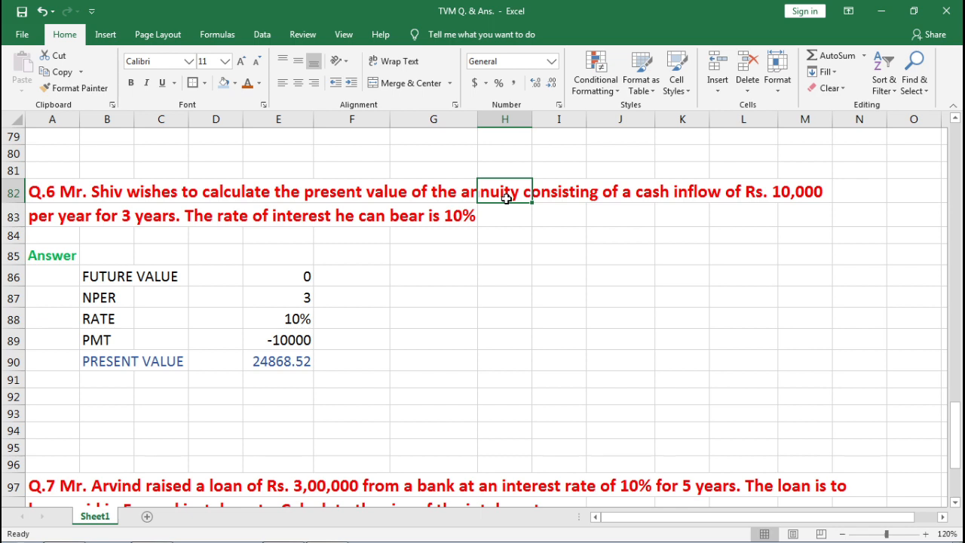
Review Q.6's FUTURE VALUE, NPER, RATE and PMT inputs and its PRESENT VALUE cell.
left_click(127, 276)
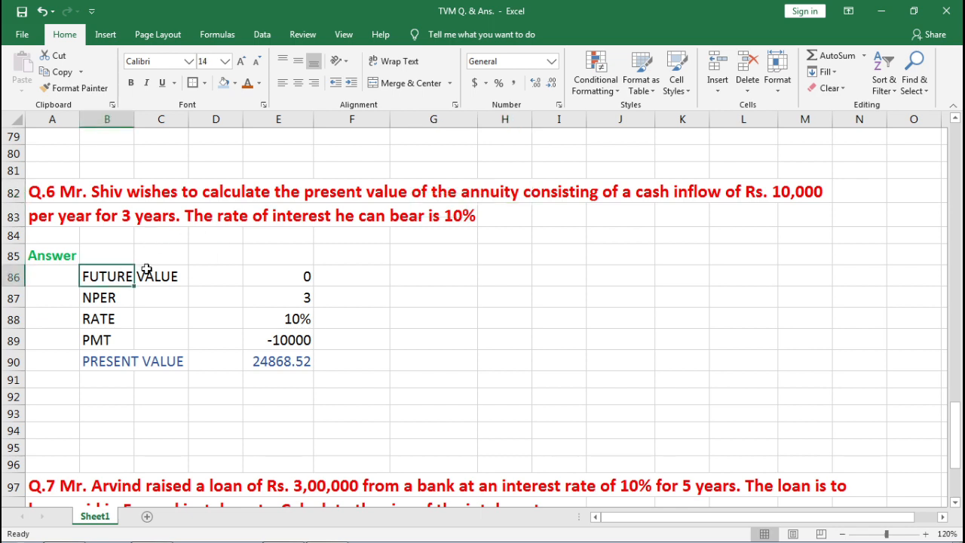
left_click(293, 281)
left_click(113, 299)
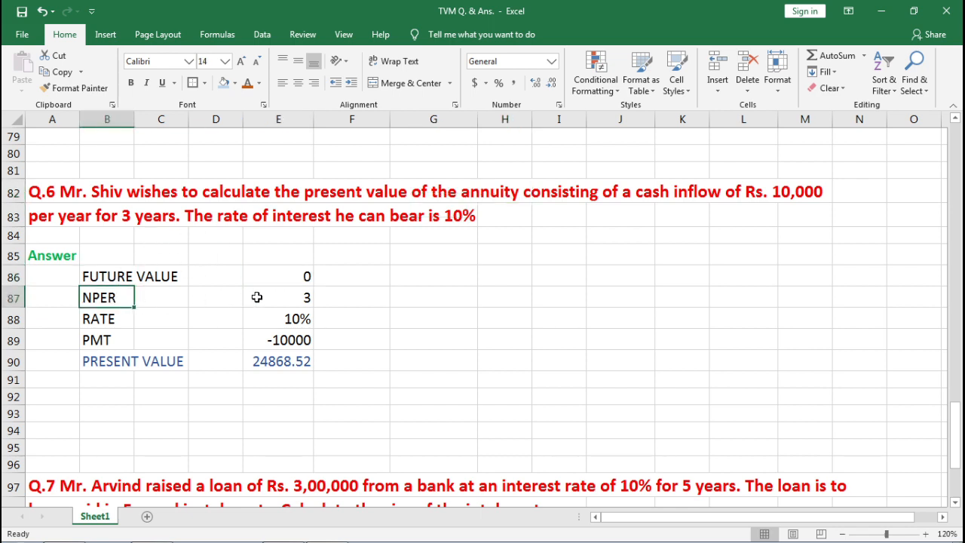
left_click(256, 297)
left_click(113, 321)
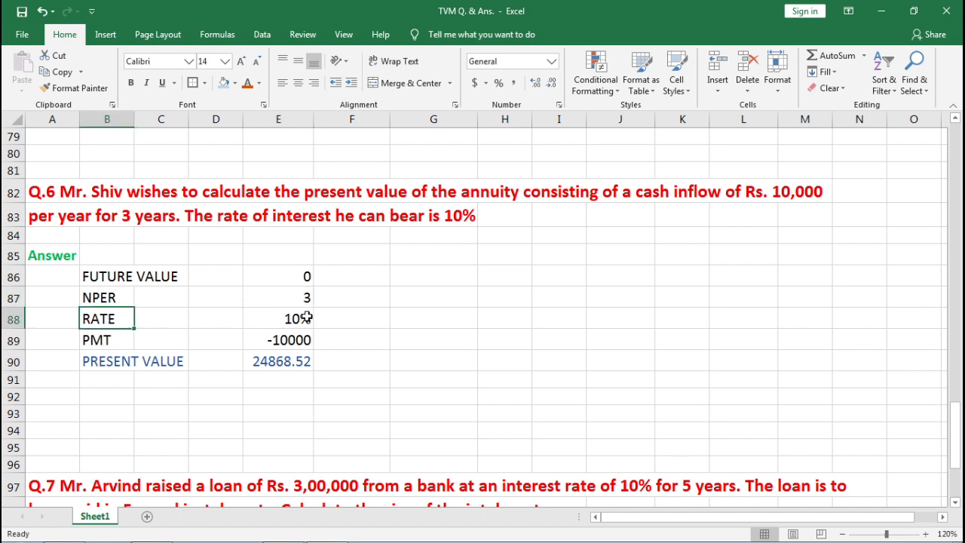
left_click(307, 318)
left_click(99, 344)
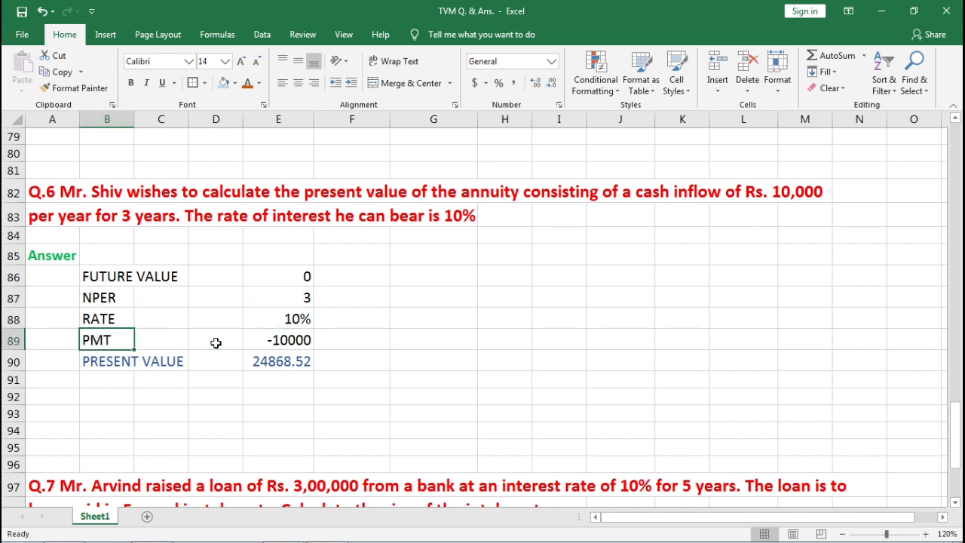
left_click(292, 341)
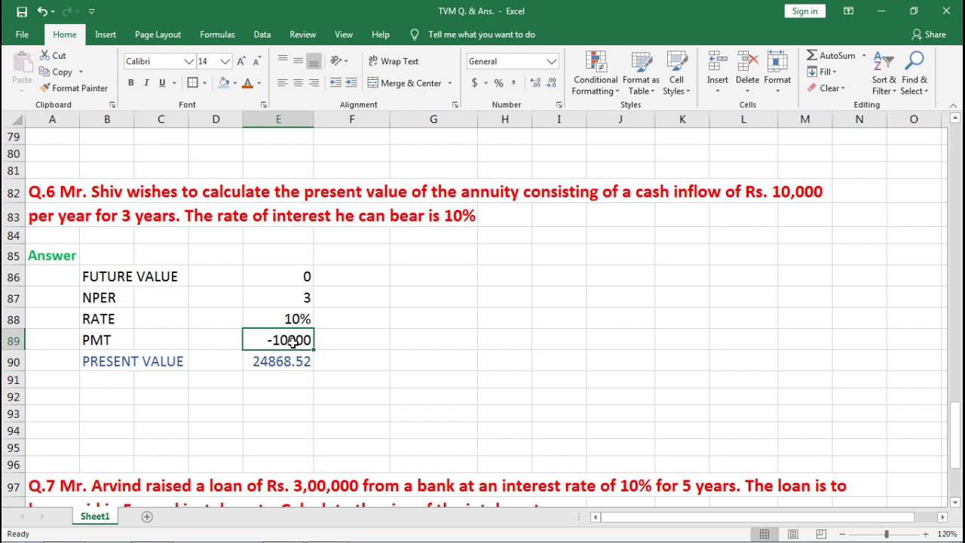
left_click(288, 363)
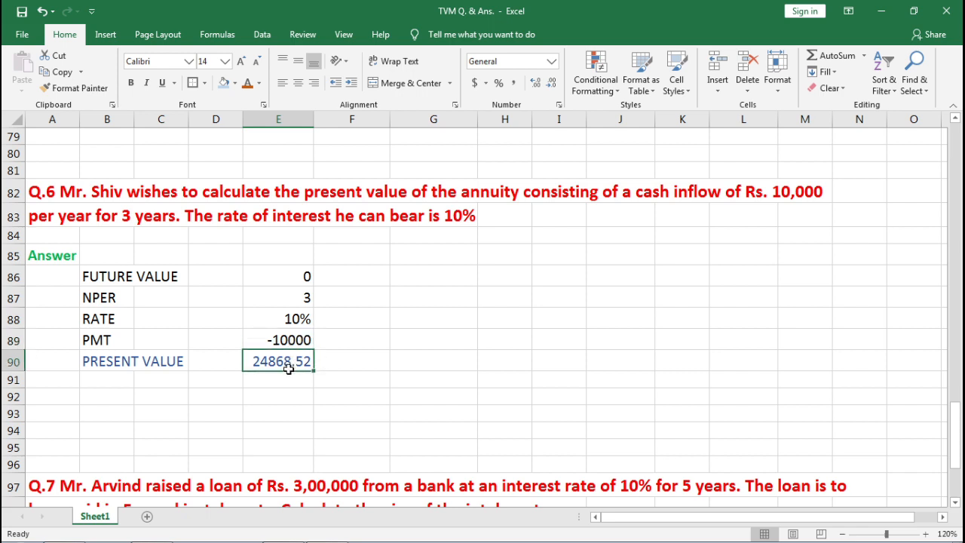
Calculate Q.6's present value in cell G90 with =PV(E88,E87,E89,E86), leaving out the optional type argument.
left_click(426, 359)
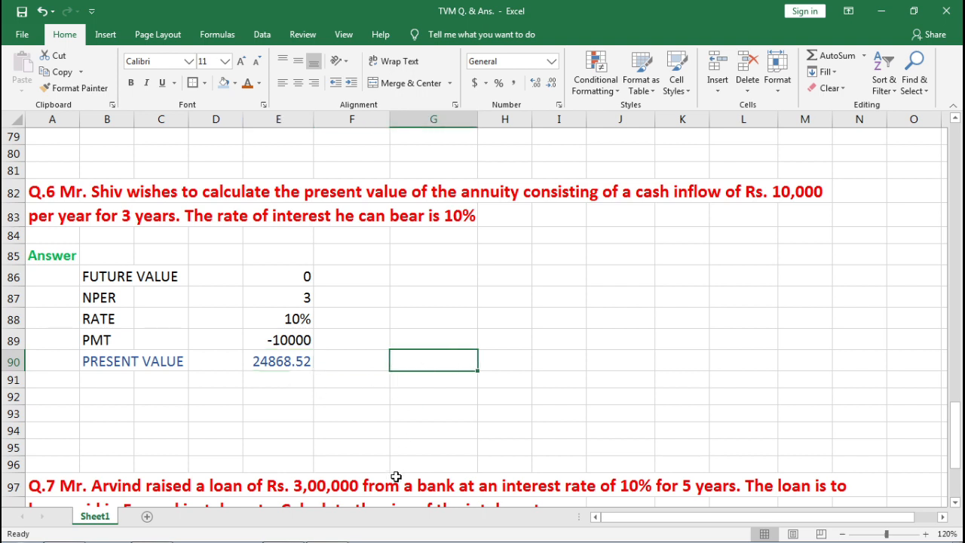
type("=")
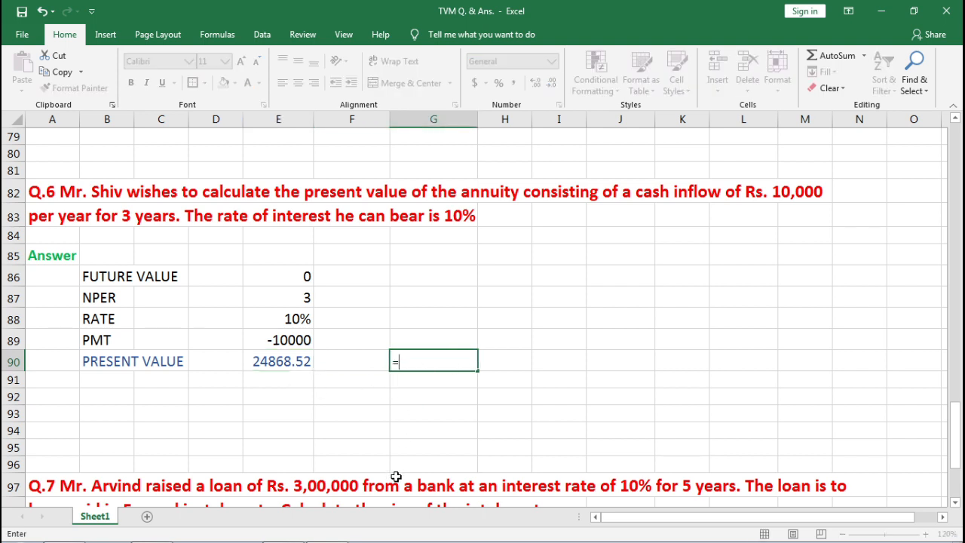
type("pv")
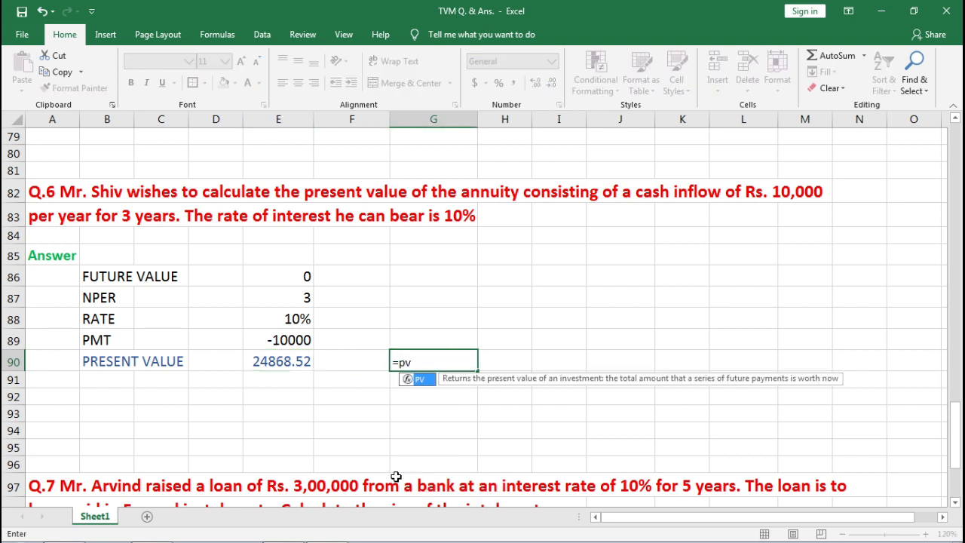
type("(")
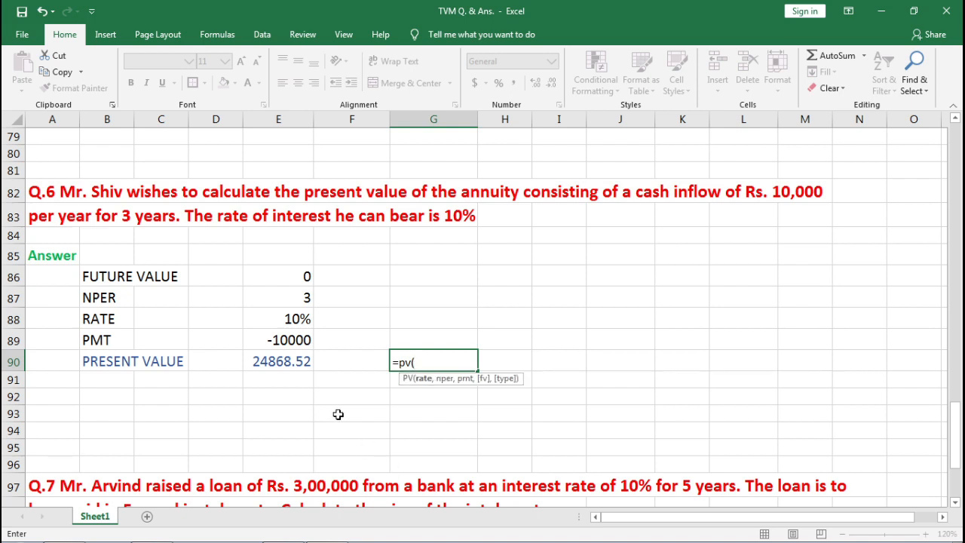
left_click(284, 321)
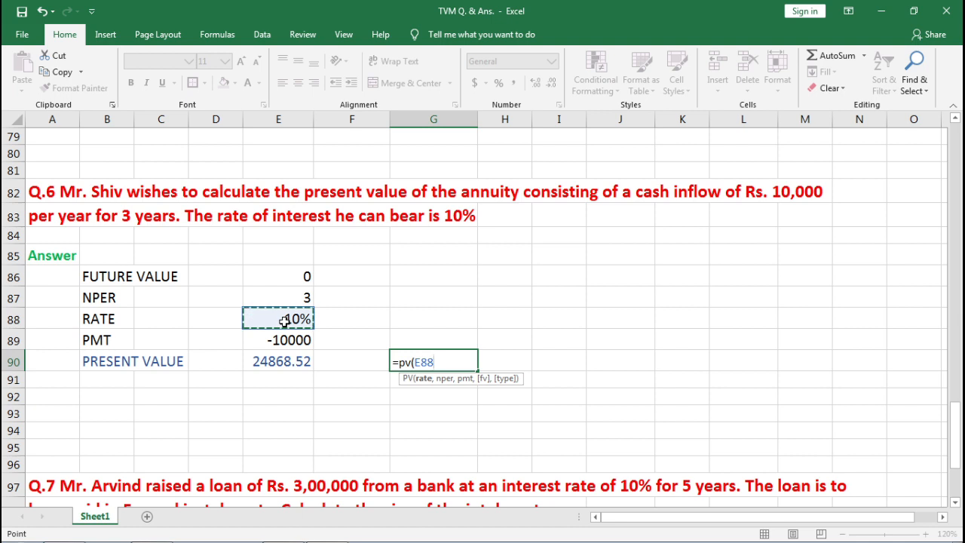
type(",")
left_click(273, 299)
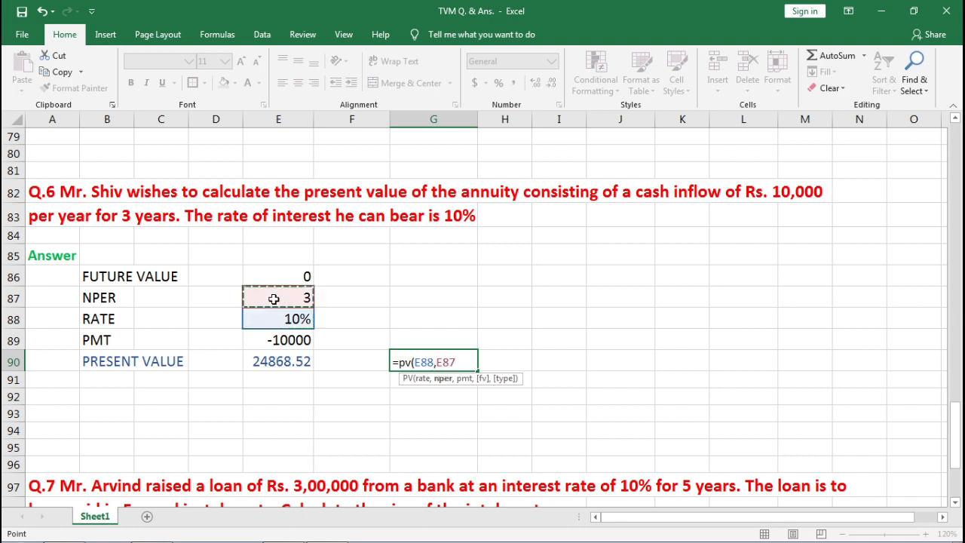
type(",")
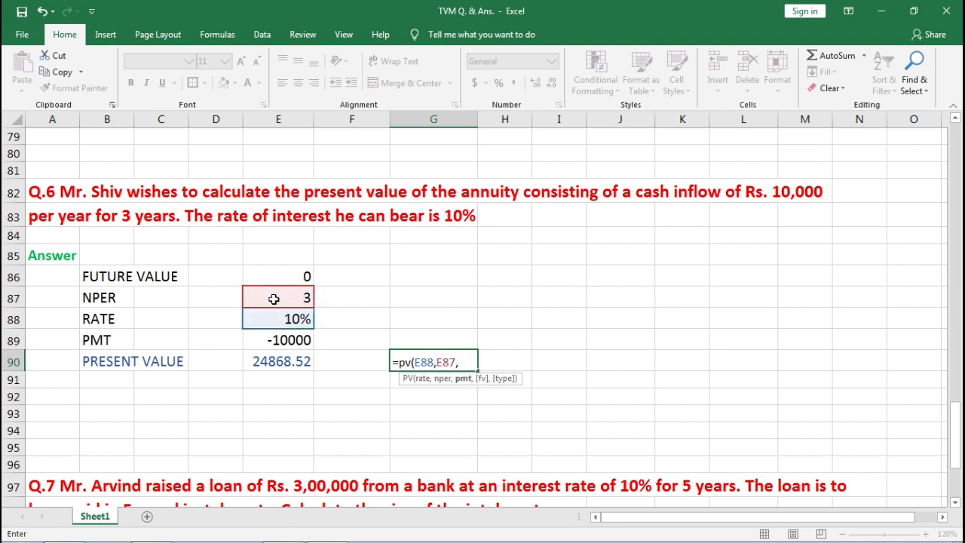
left_click(274, 339)
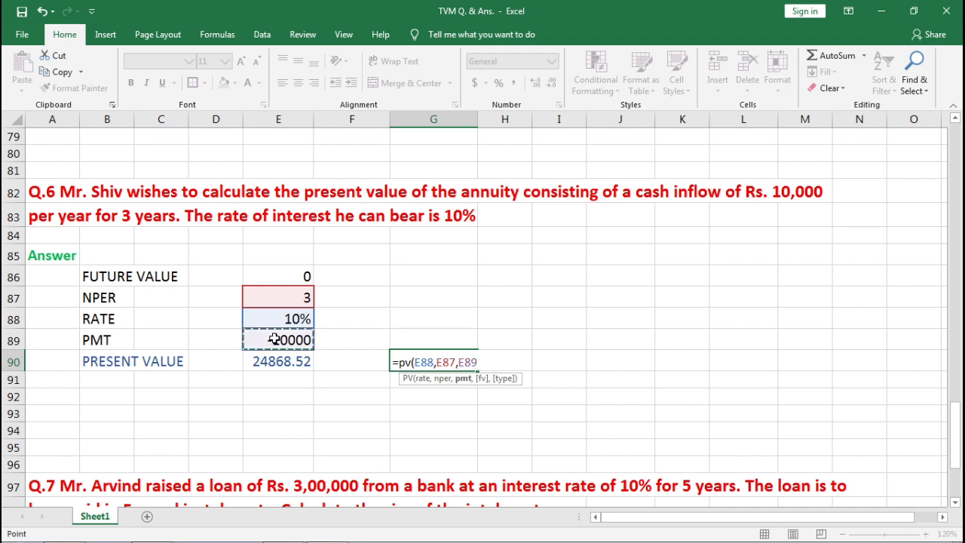
type(",")
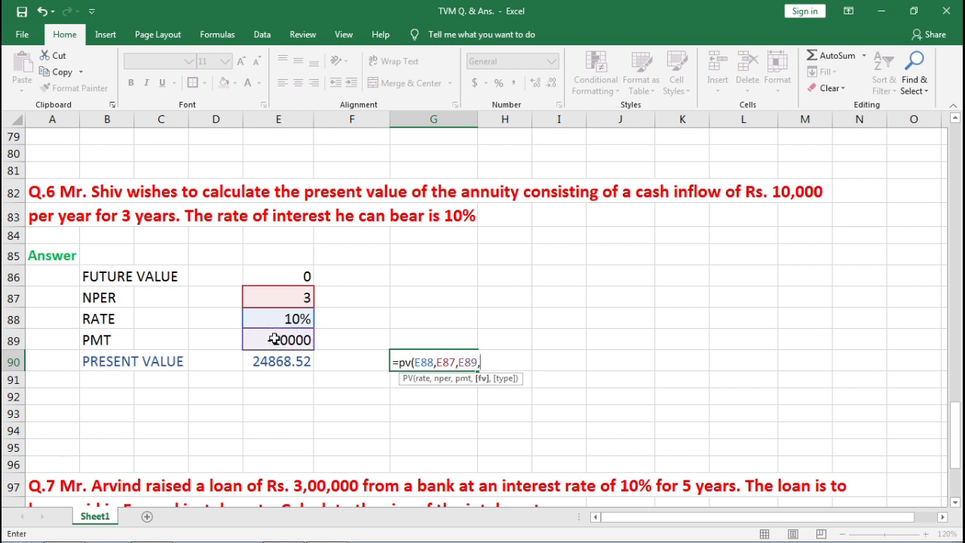
left_click(269, 276)
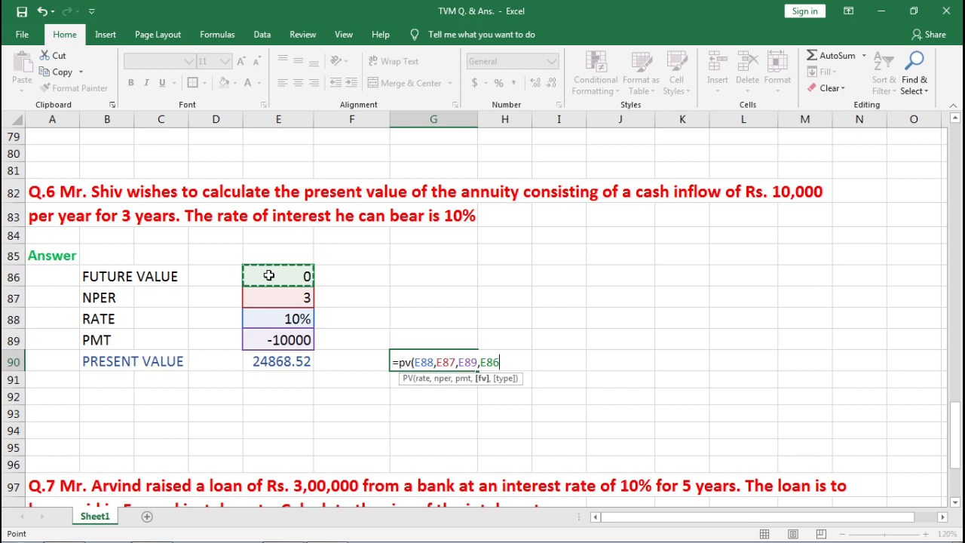
type(")")
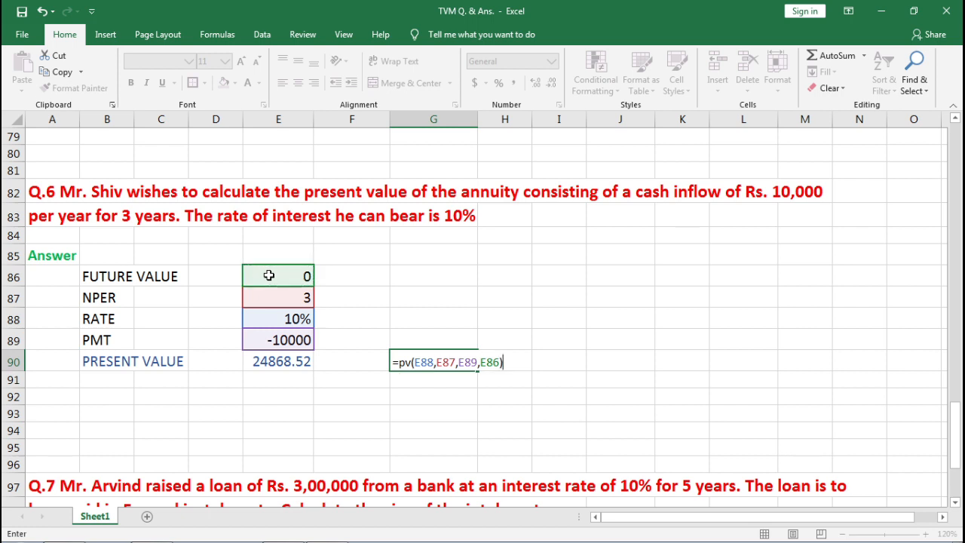
key("Return")
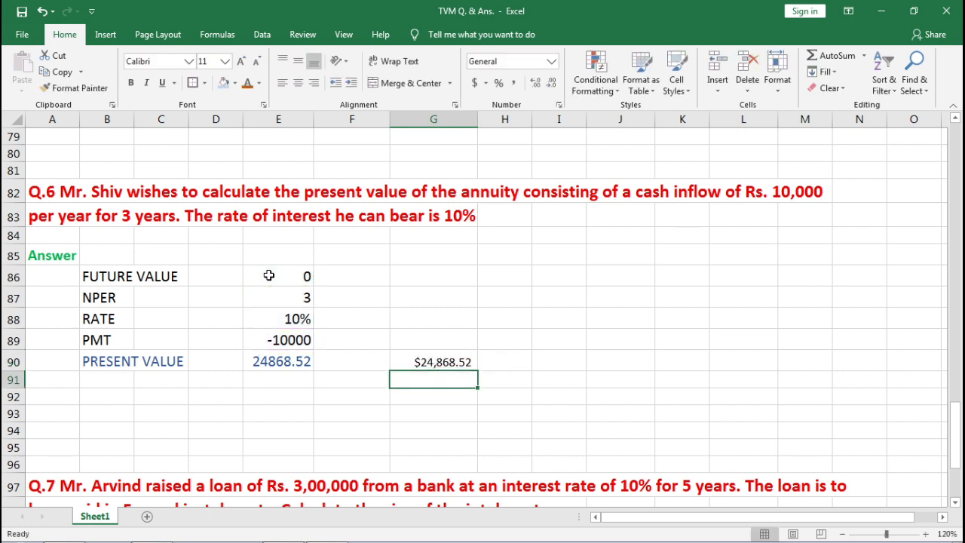
Change the number format of cell G90 to General and reduce it to two decimal places.
left_click(437, 362)
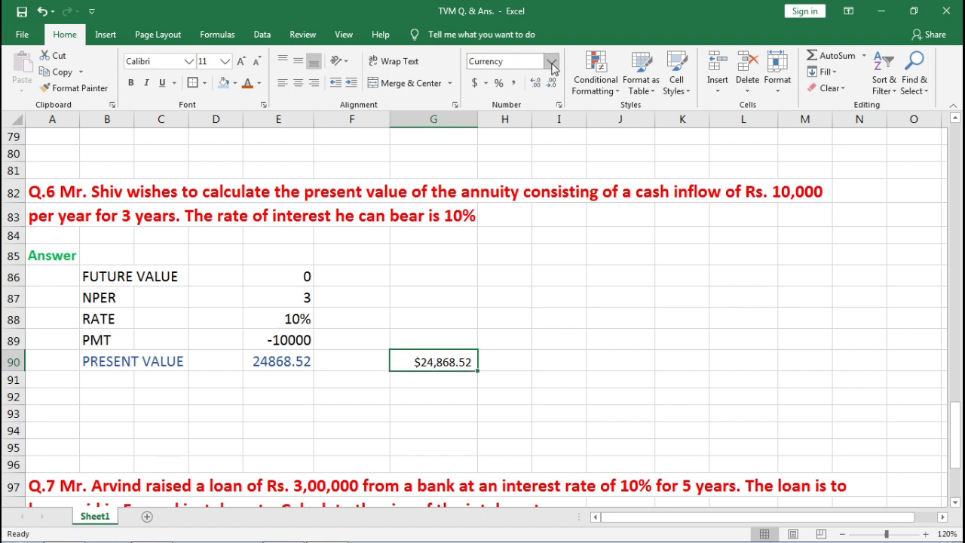
left_click(552, 65)
left_click(538, 81)
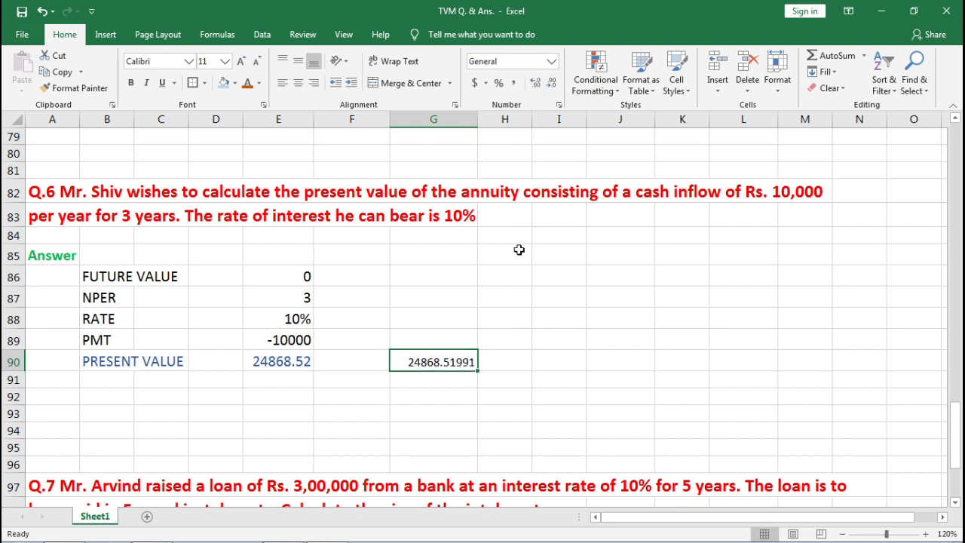
left_click(552, 83)
left_click(552, 83)
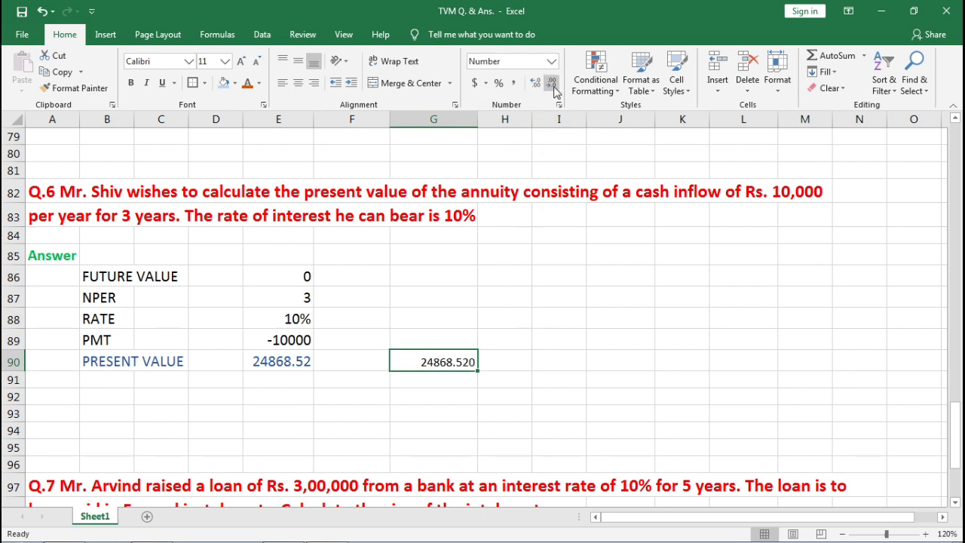
left_click(552, 85)
left_click(517, 361)
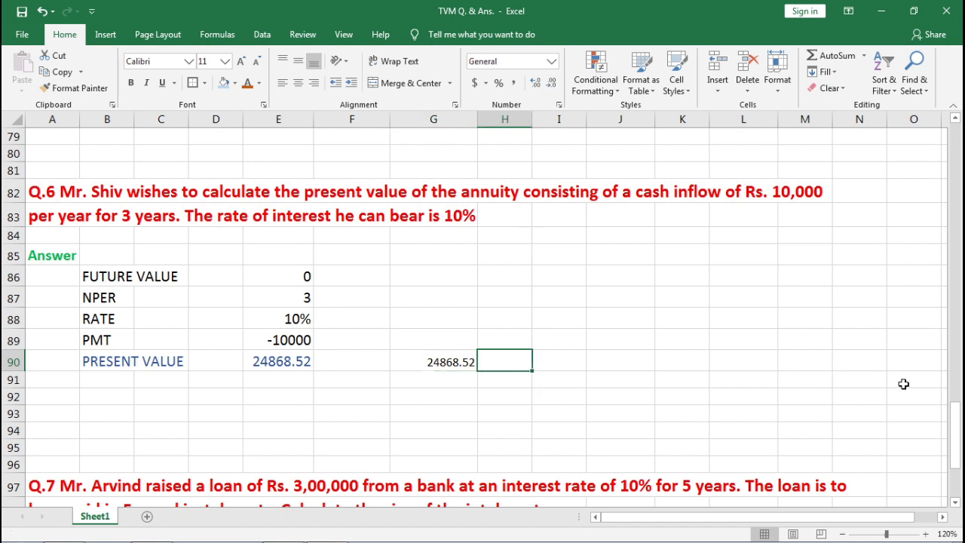
Go to Q.7 and read the problem about the size of the equal loan instalments.
left_click_drag(956, 422, 958, 490)
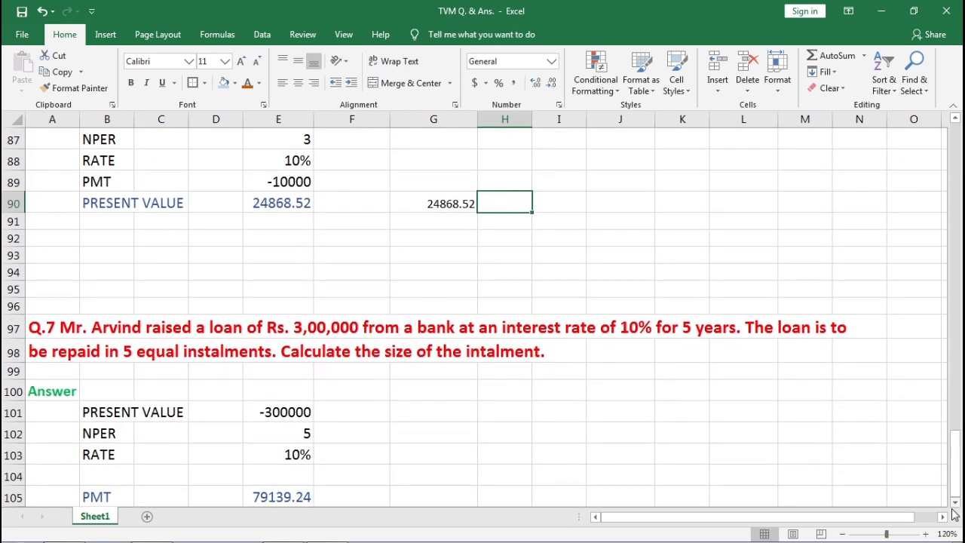
left_click(955, 501)
left_click(955, 503)
left_click(955, 503)
left_click(955, 503)
left_click(954, 503)
left_click(955, 502)
left_click(954, 503)
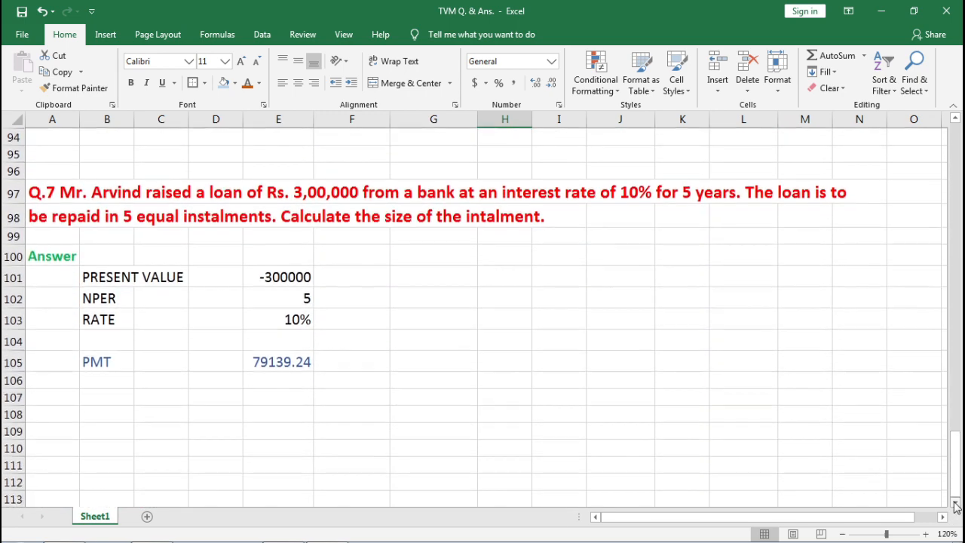
left_click(955, 502)
left_click(955, 503)
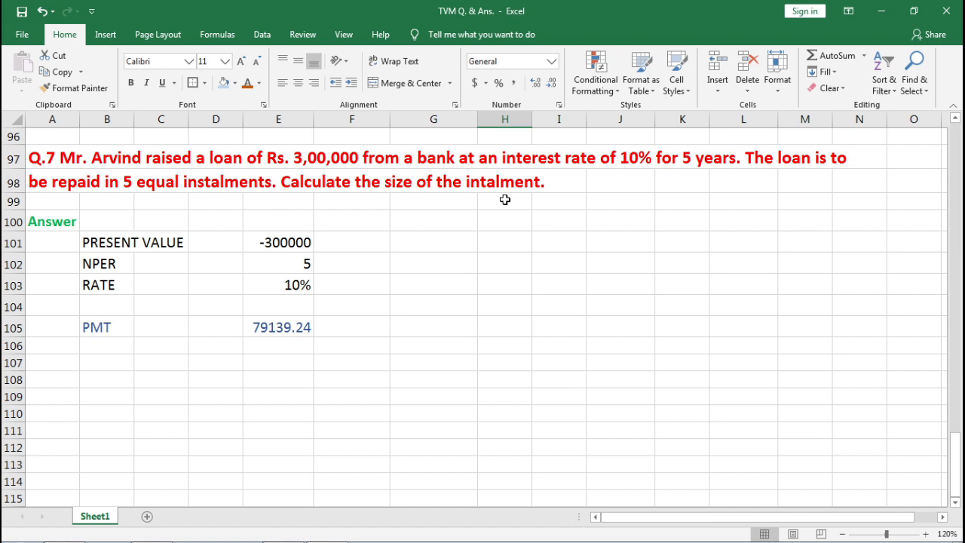
Review Q.7's PMT cell and its PRESENT VALUE, NPER and RATE inputs.
left_click(111, 329)
left_click(245, 328)
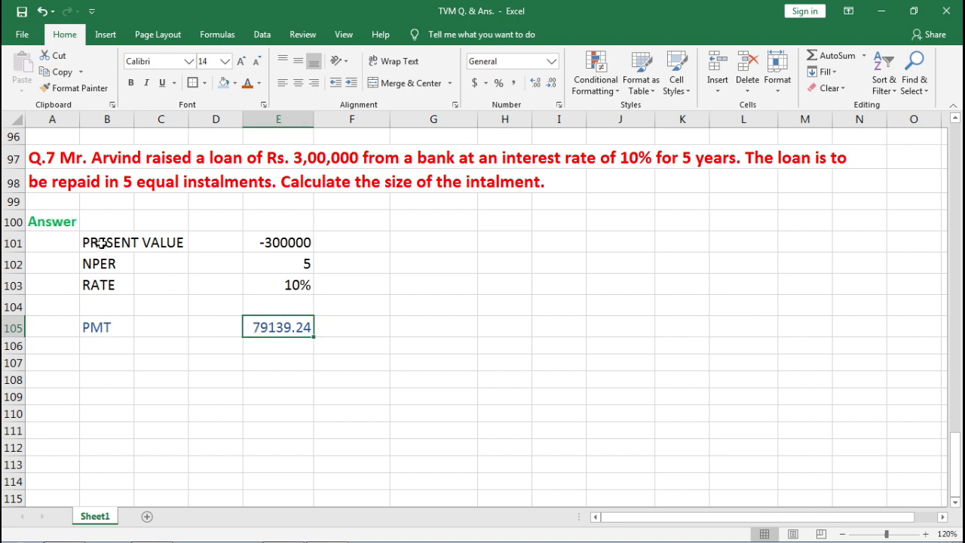
left_click_drag(101, 243, 273, 241)
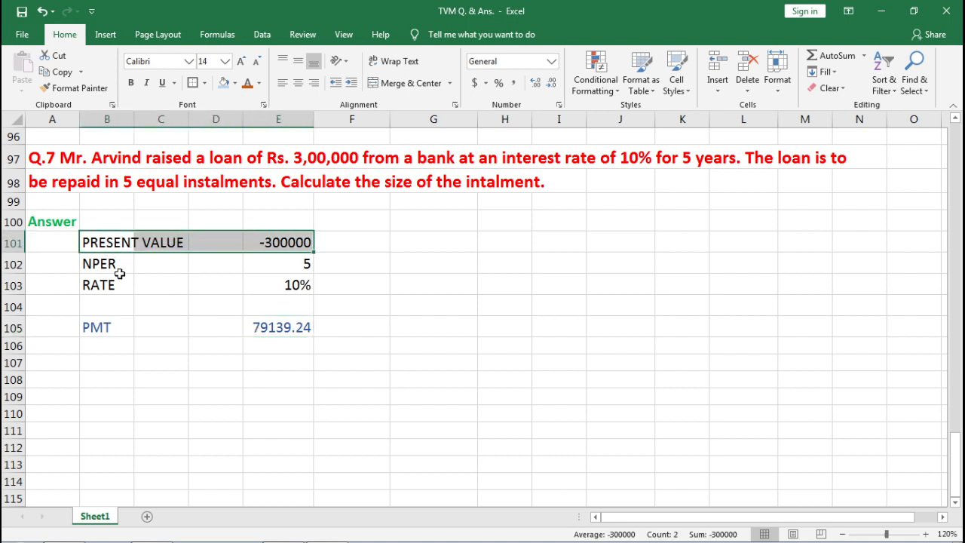
left_click_drag(114, 267, 269, 266)
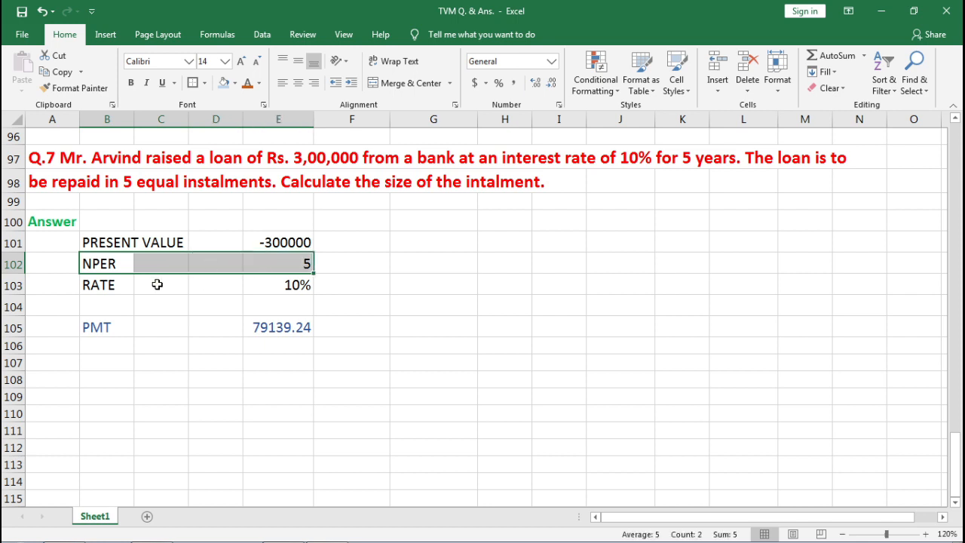
left_click_drag(130, 285, 284, 284)
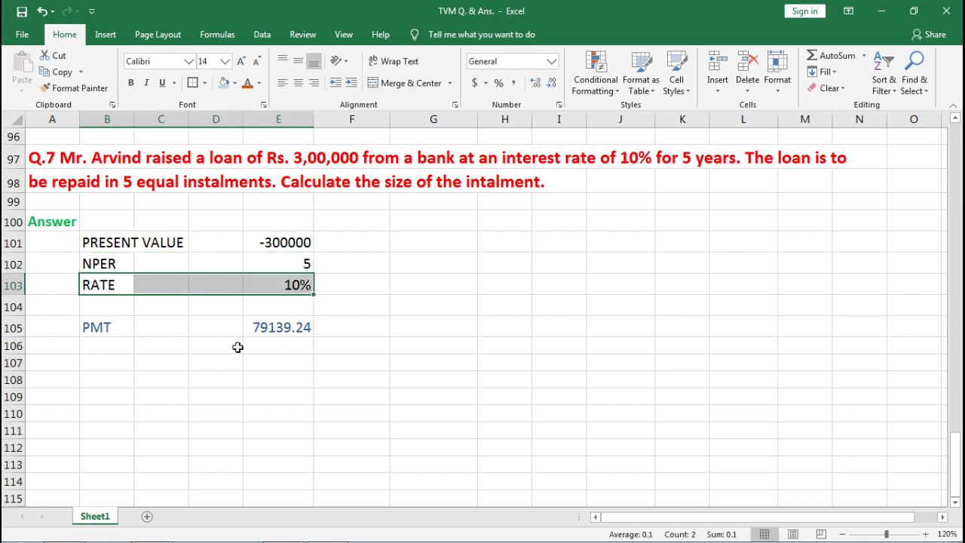
left_click(257, 328)
left_click(255, 377)
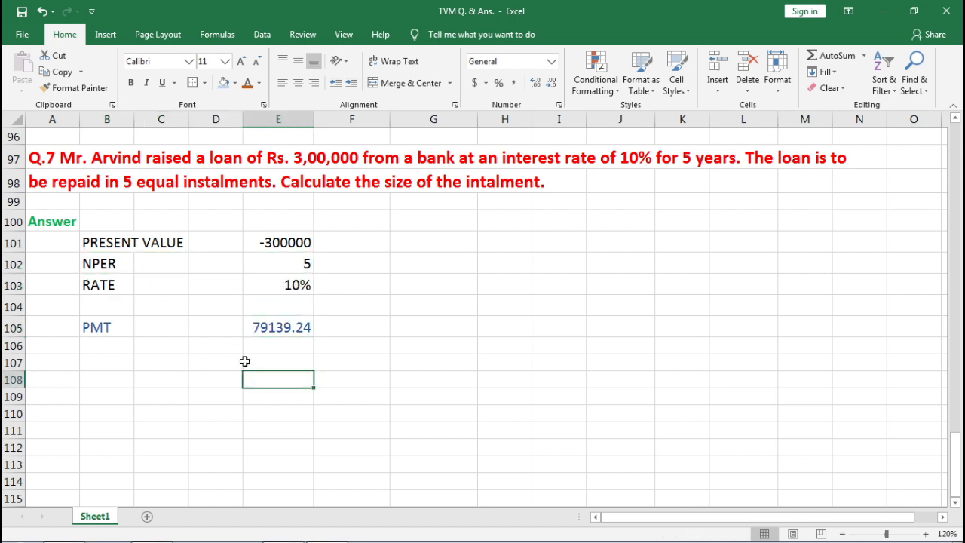
Calculate Q.7's loan instalment in cell G105 with =PMT(E103,E102,E101,), leaving the optional fv argument empty and omitting type.
left_click(422, 327)
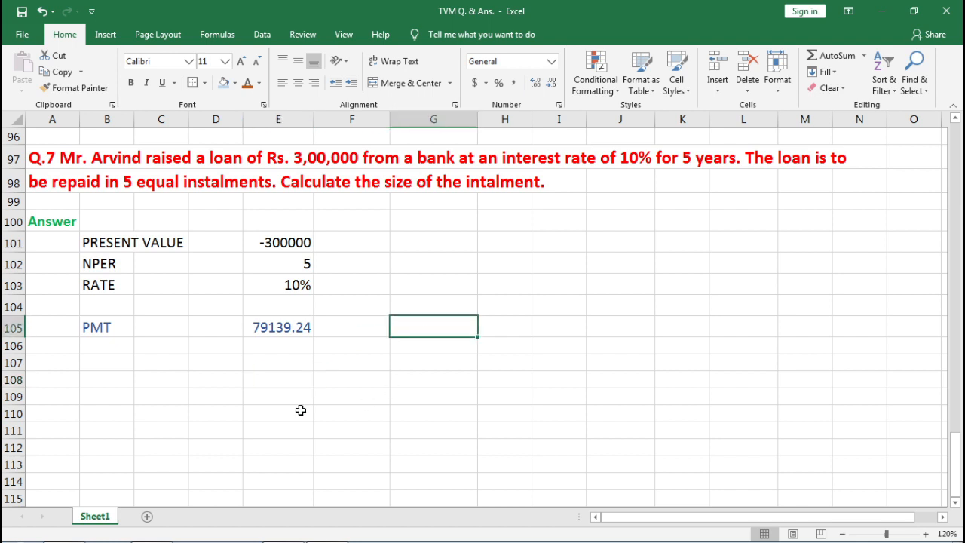
type("=pmt")
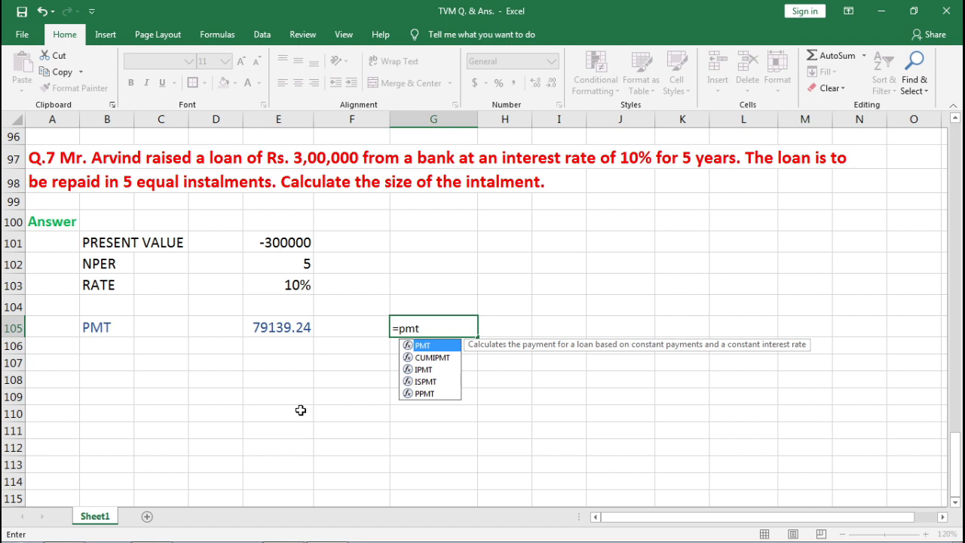
type("(")
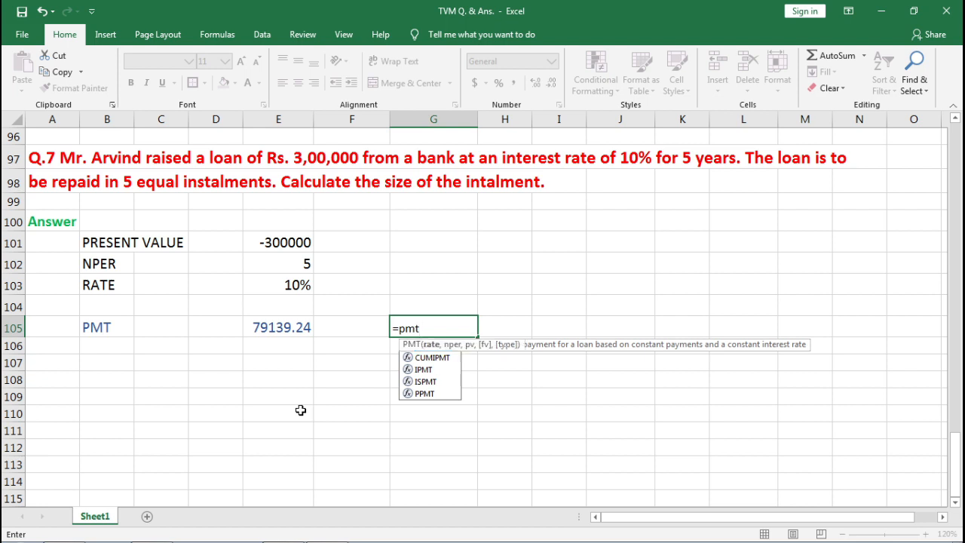
left_click(278, 287)
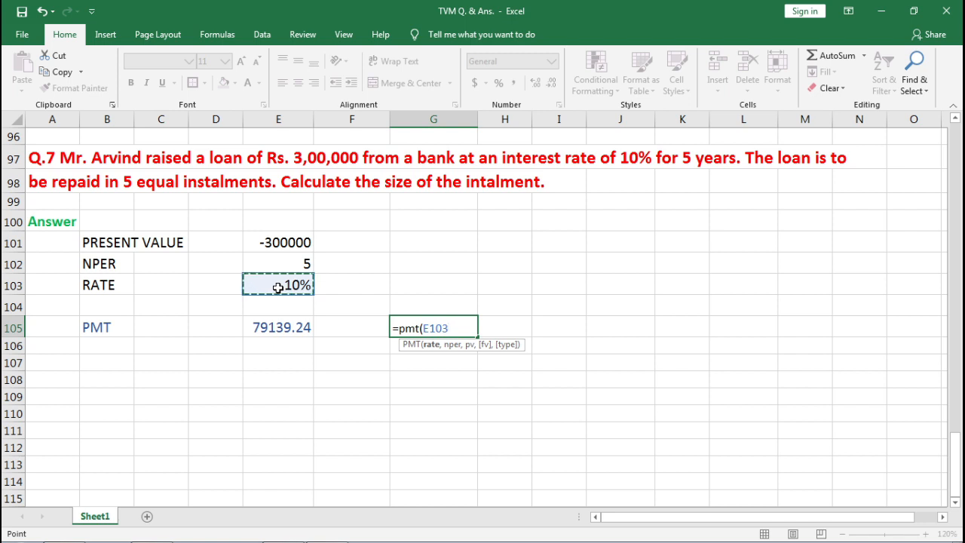
type(",")
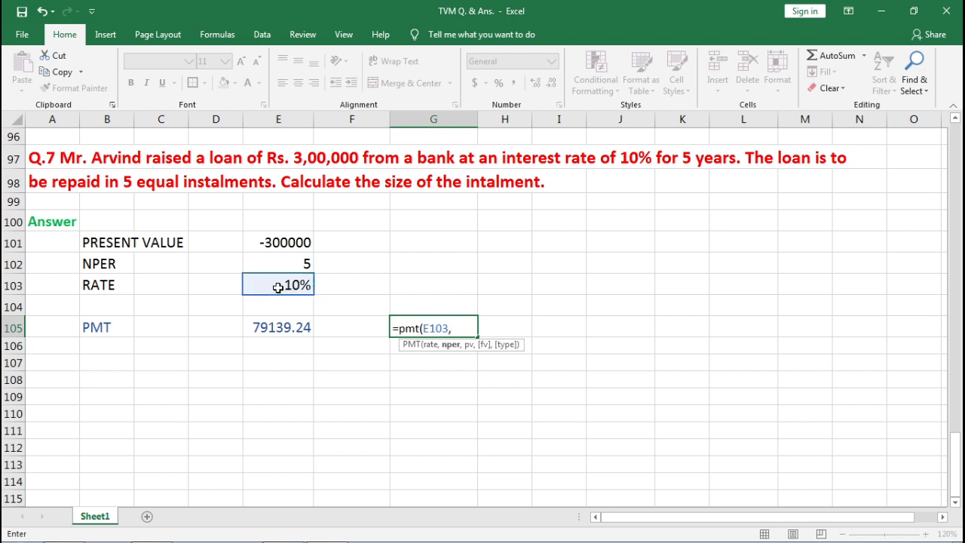
left_click(275, 265)
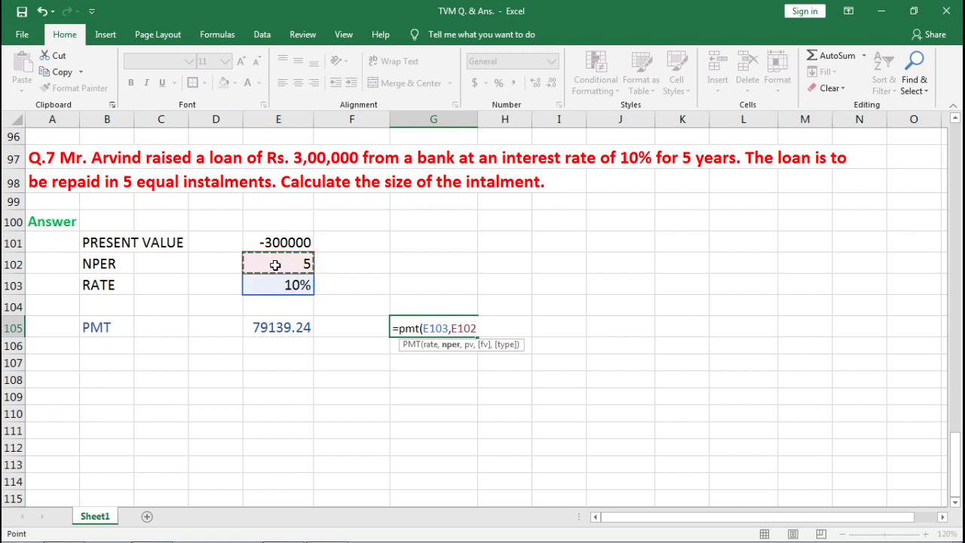
type(",")
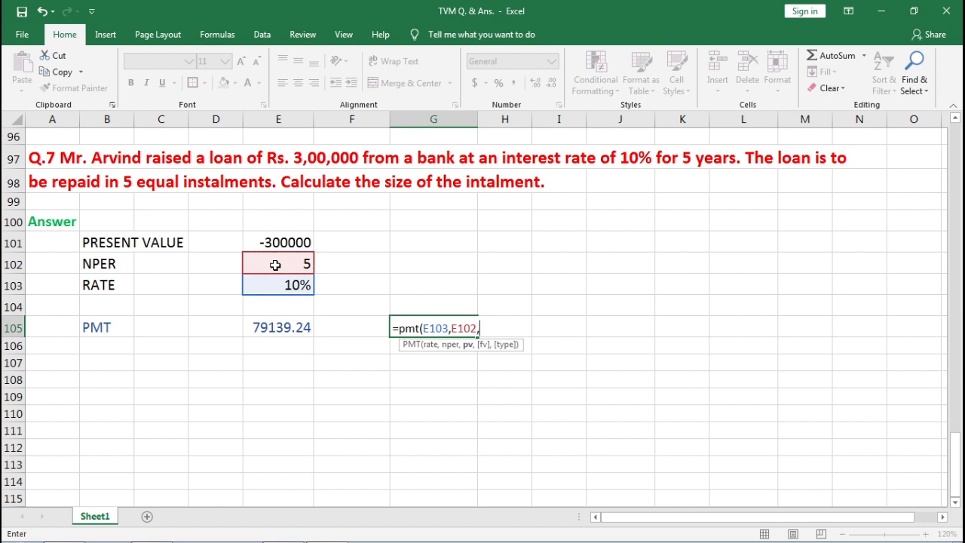
left_click(269, 242)
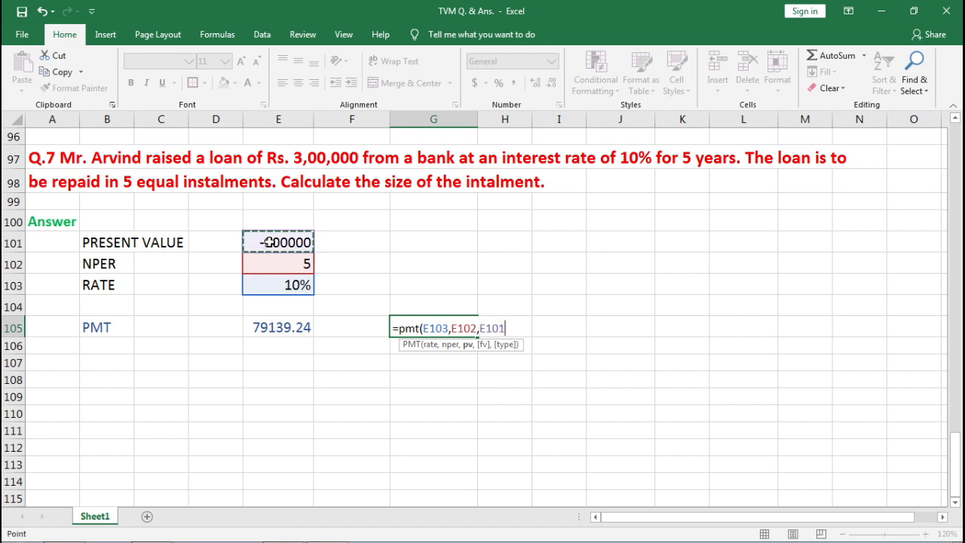
type(",")
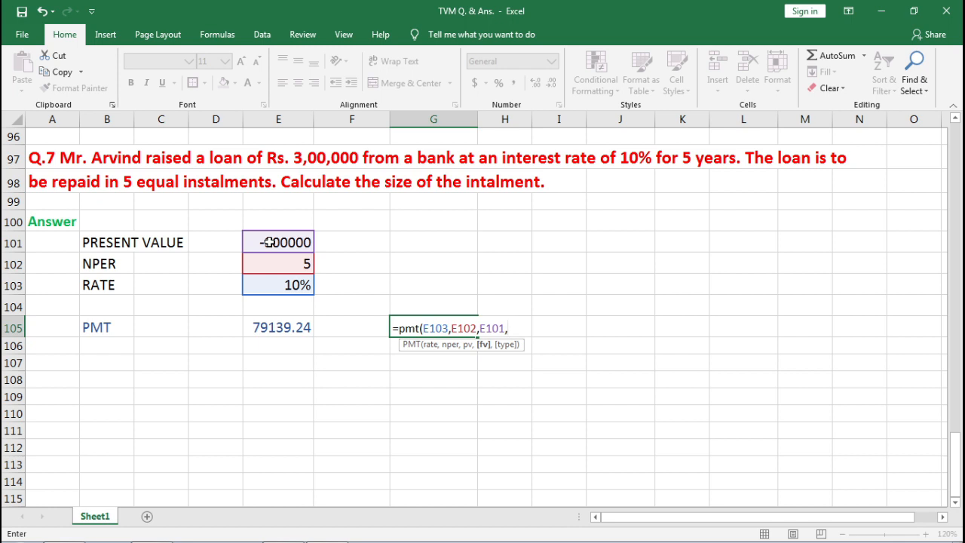
type(")")
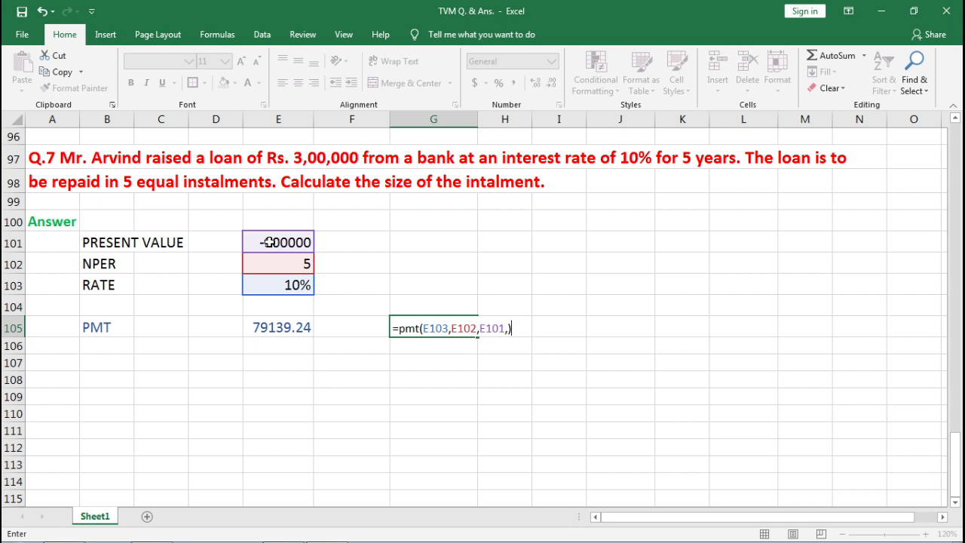
key("Return")
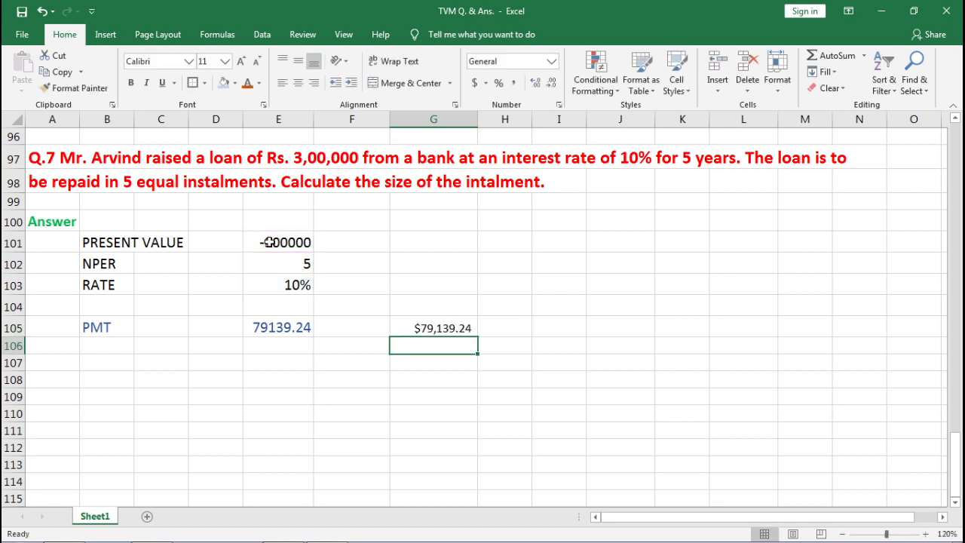
Change the number format of cell G105 to General and reduce it to two decimal places.
key("Up")
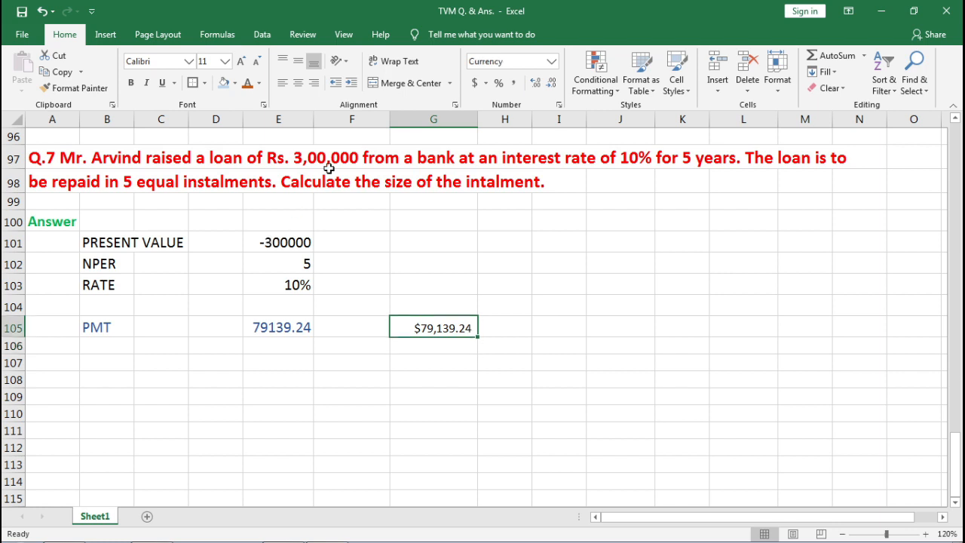
left_click(556, 59)
left_click(532, 79)
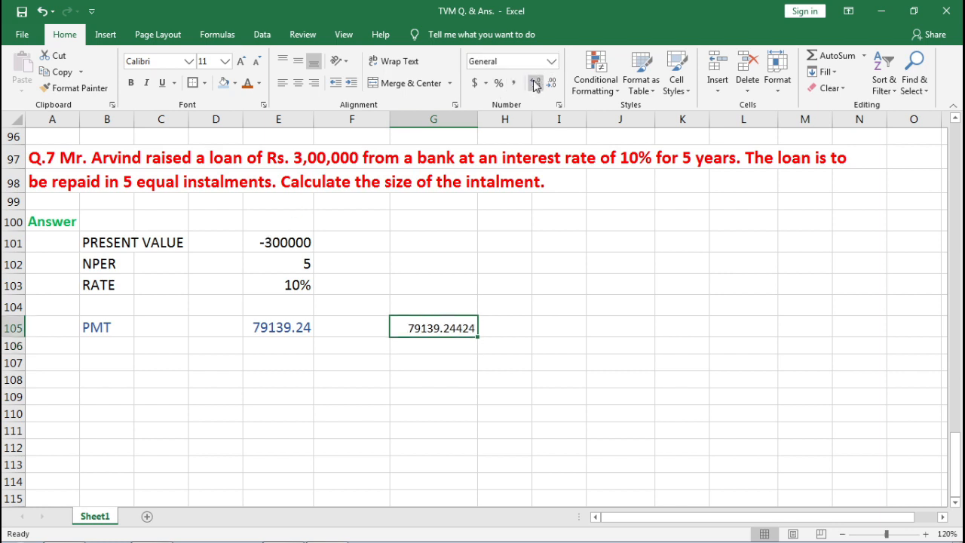
left_click(551, 82)
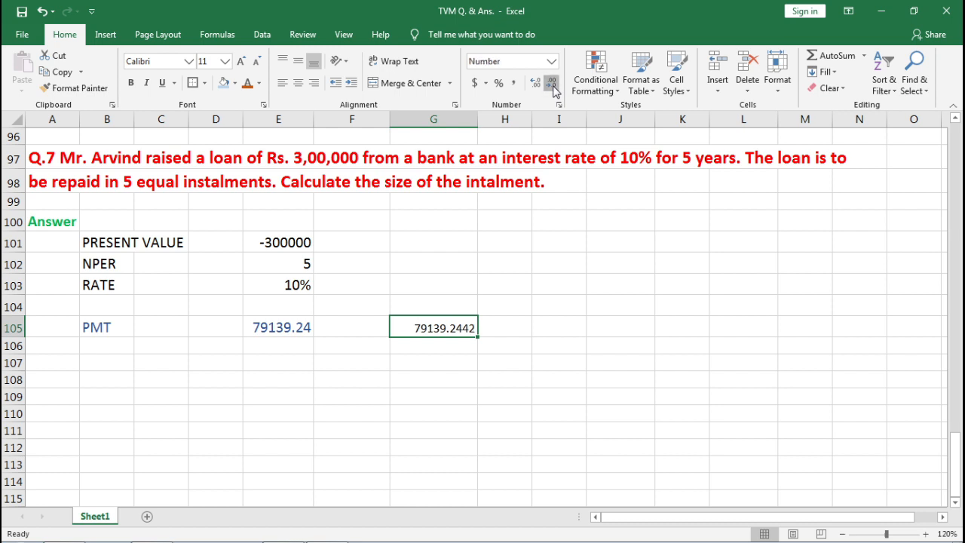
left_click(550, 83)
left_click(551, 82)
left_click(418, 399)
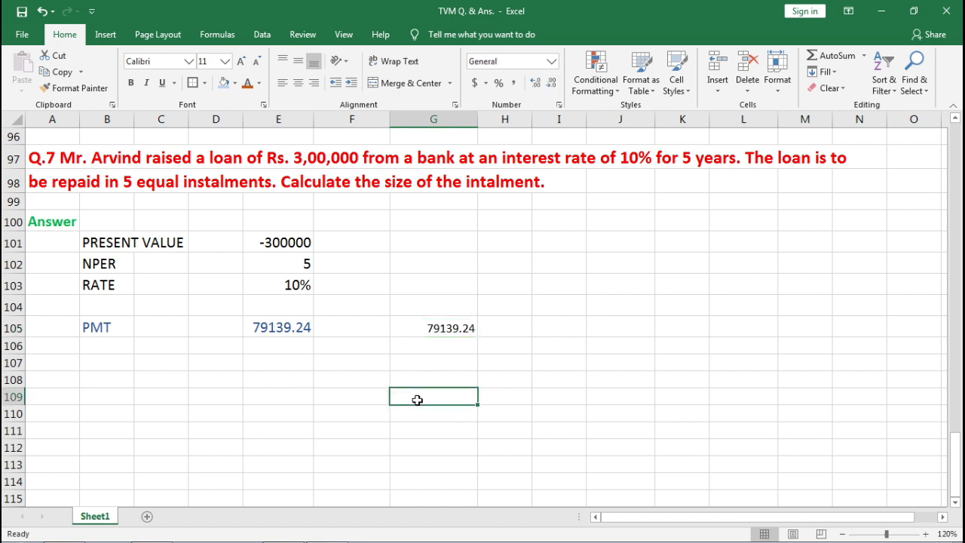